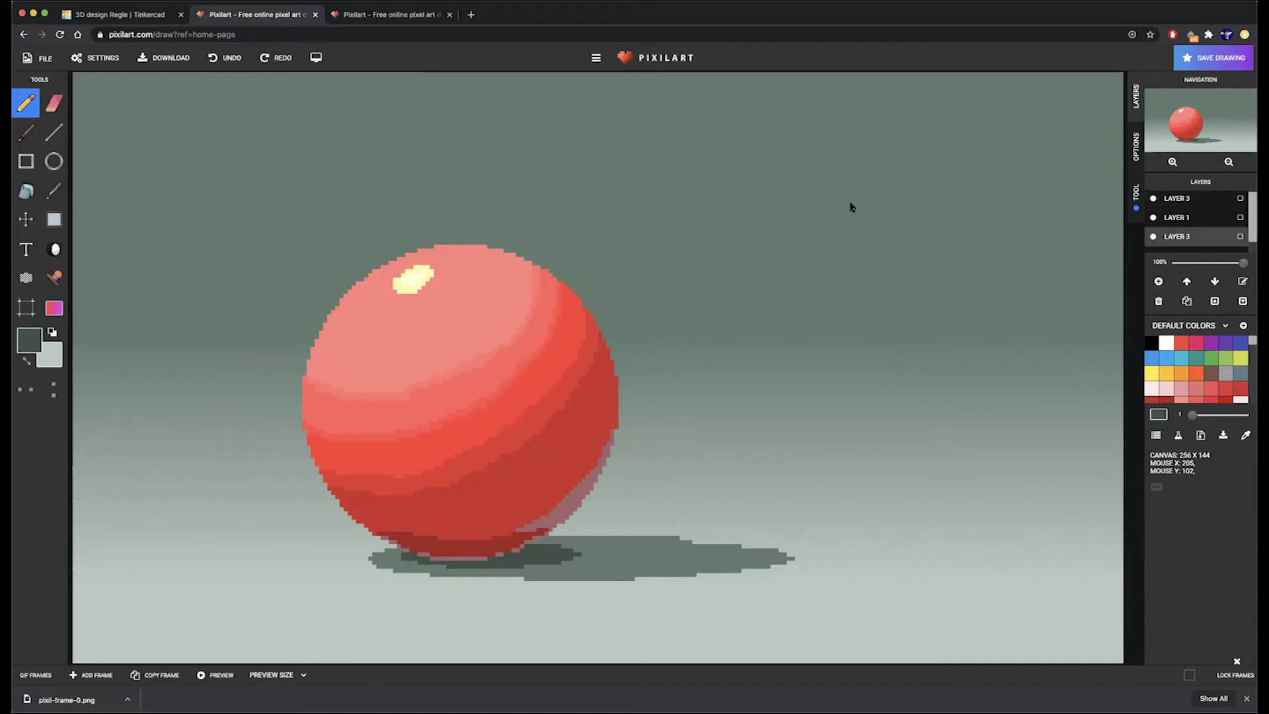
- Start a new blank drawing in the other Pixilart tab using the 256x144 preset
{"action": "left_click", "coordinate": [391, 14]}
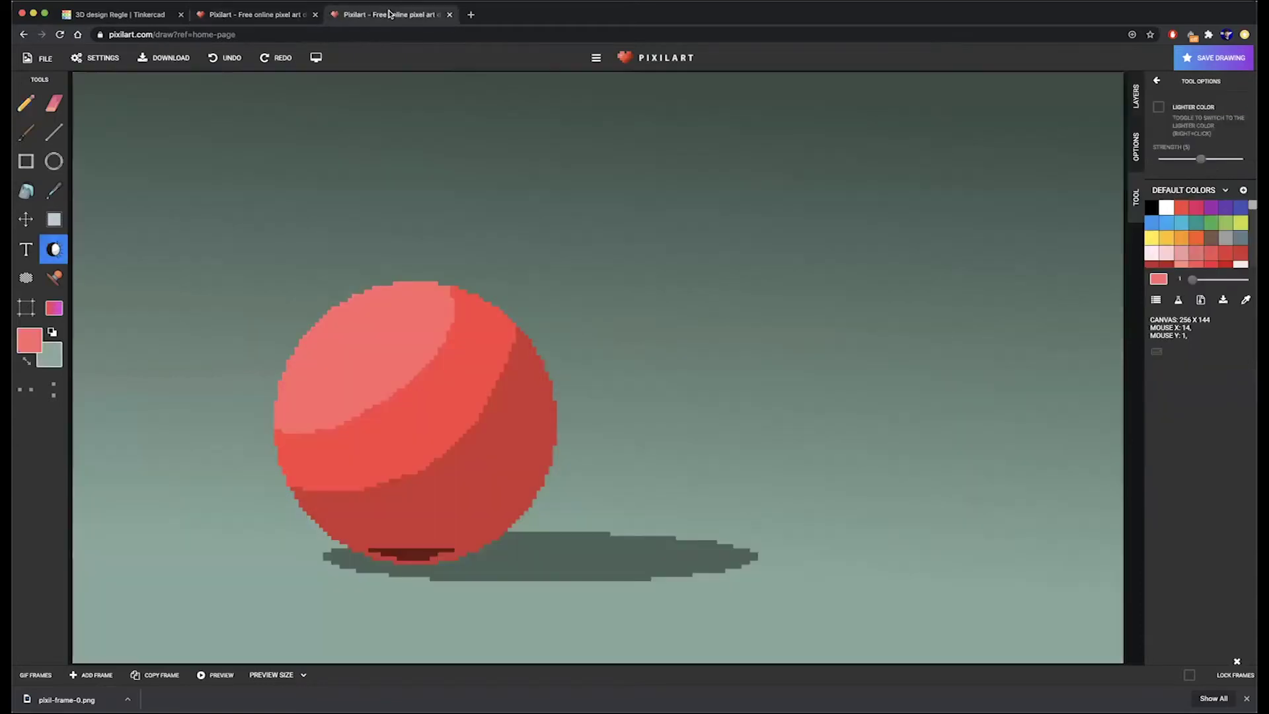
{"action": "left_click", "coordinate": [41, 56]}
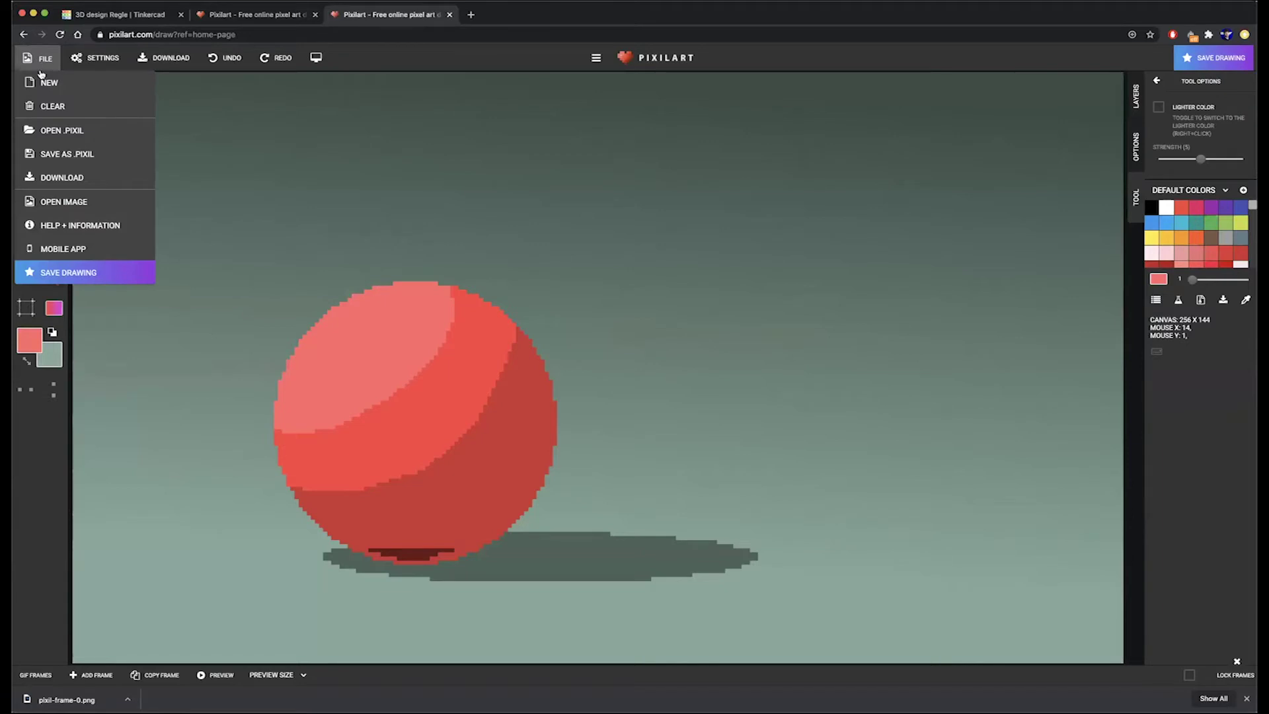
{"action": "left_click", "coordinate": [46, 86]}
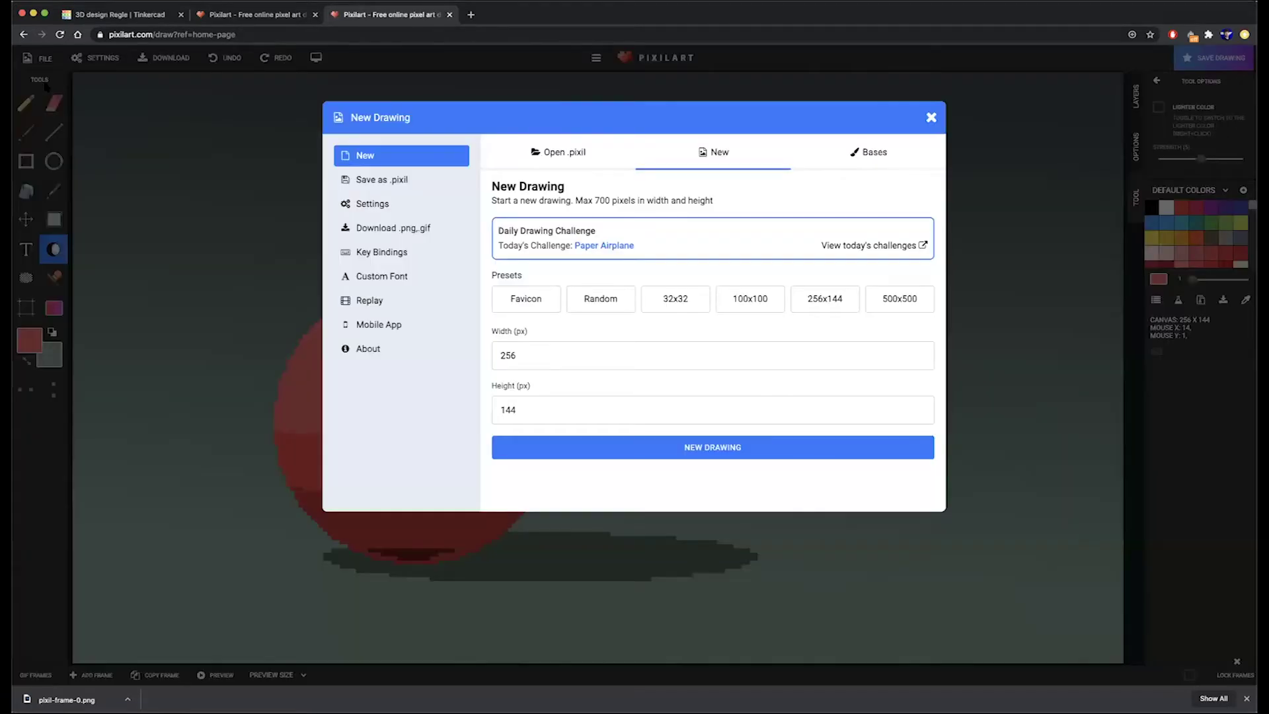
{"action": "left_click", "coordinate": [824, 308]}
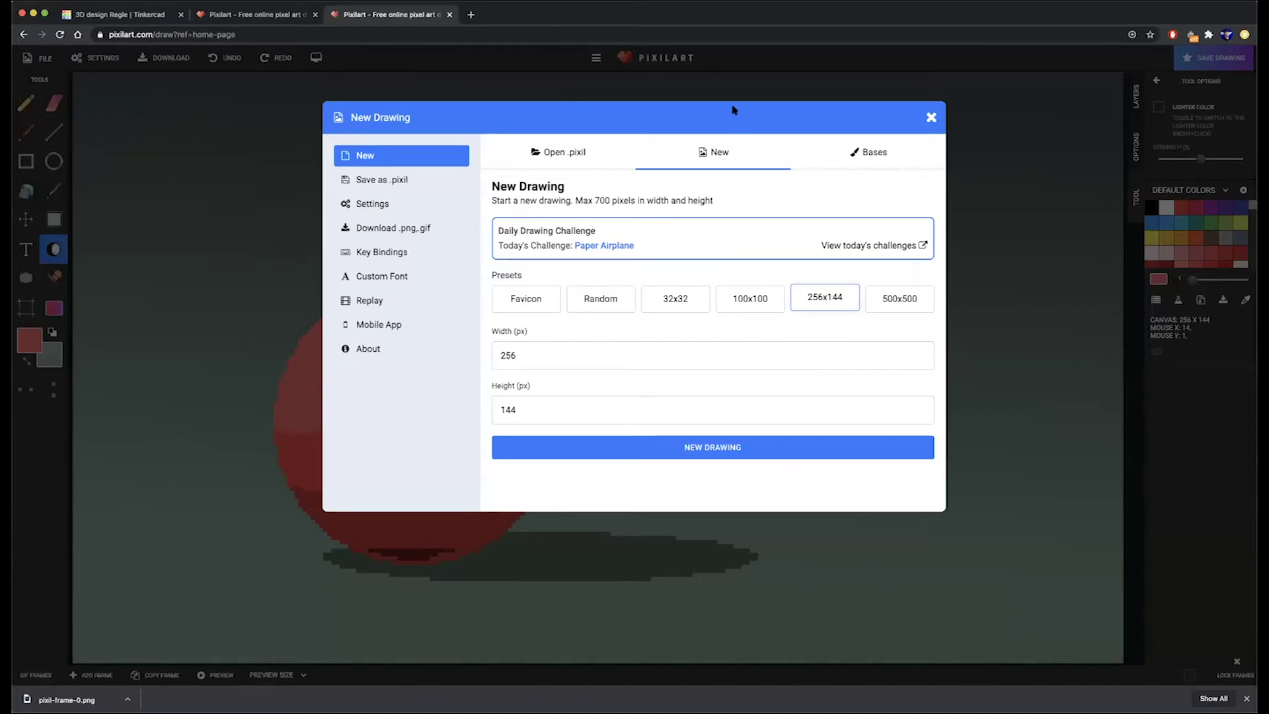
{"action": "key", "text": "Return"}
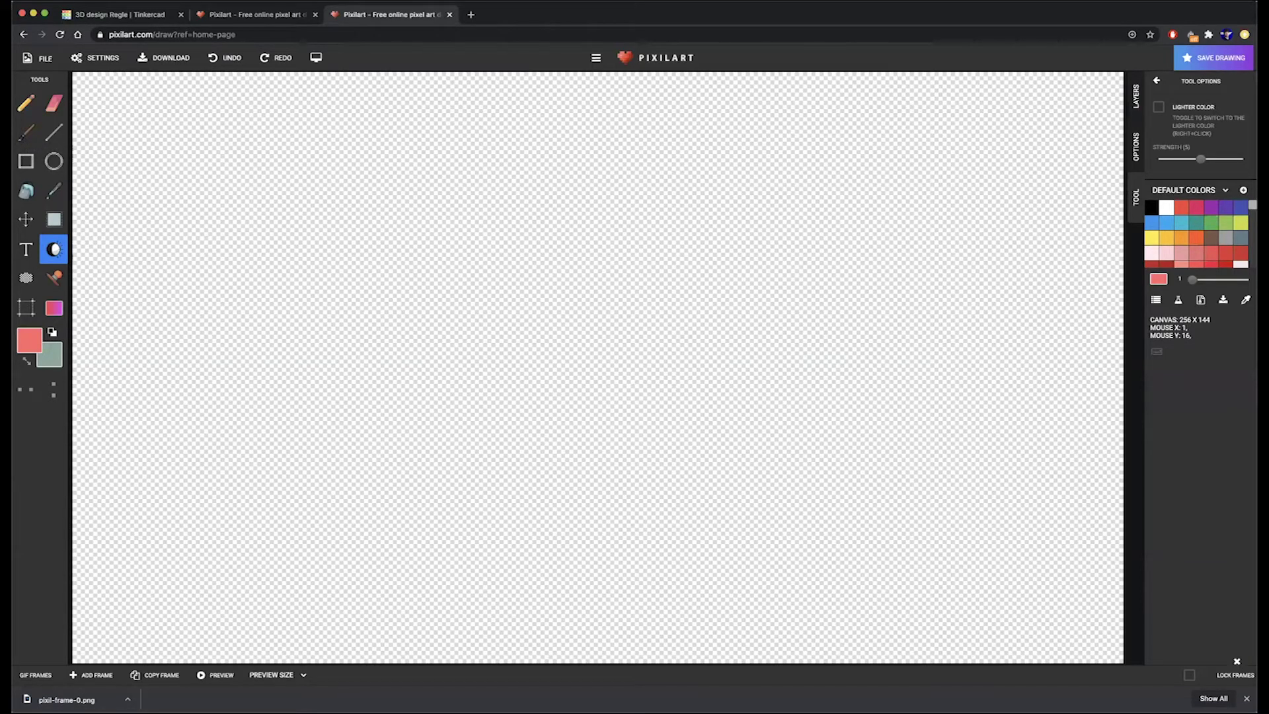
- Set the primary colour to dark green and fill the background with a vertical gradient from dark green down to light grey-green
{"action": "left_click", "coordinate": [36, 336]}
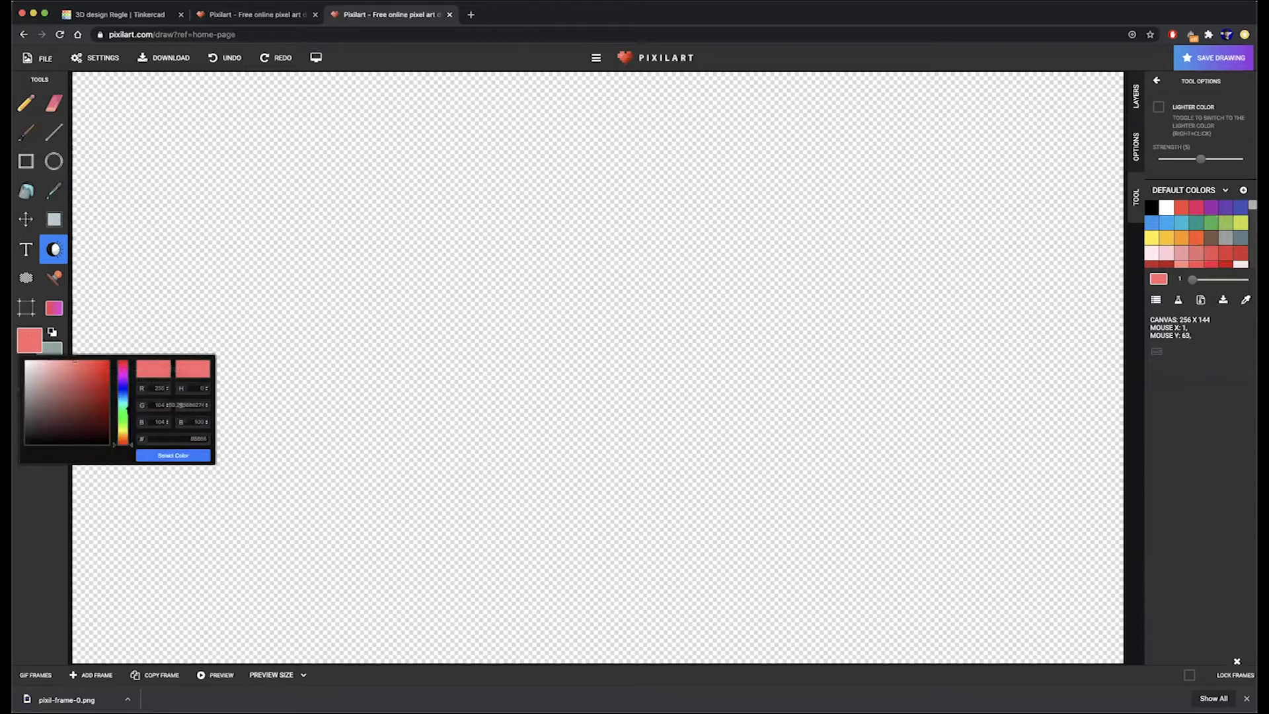
{"action": "left_click", "coordinate": [123, 413]}
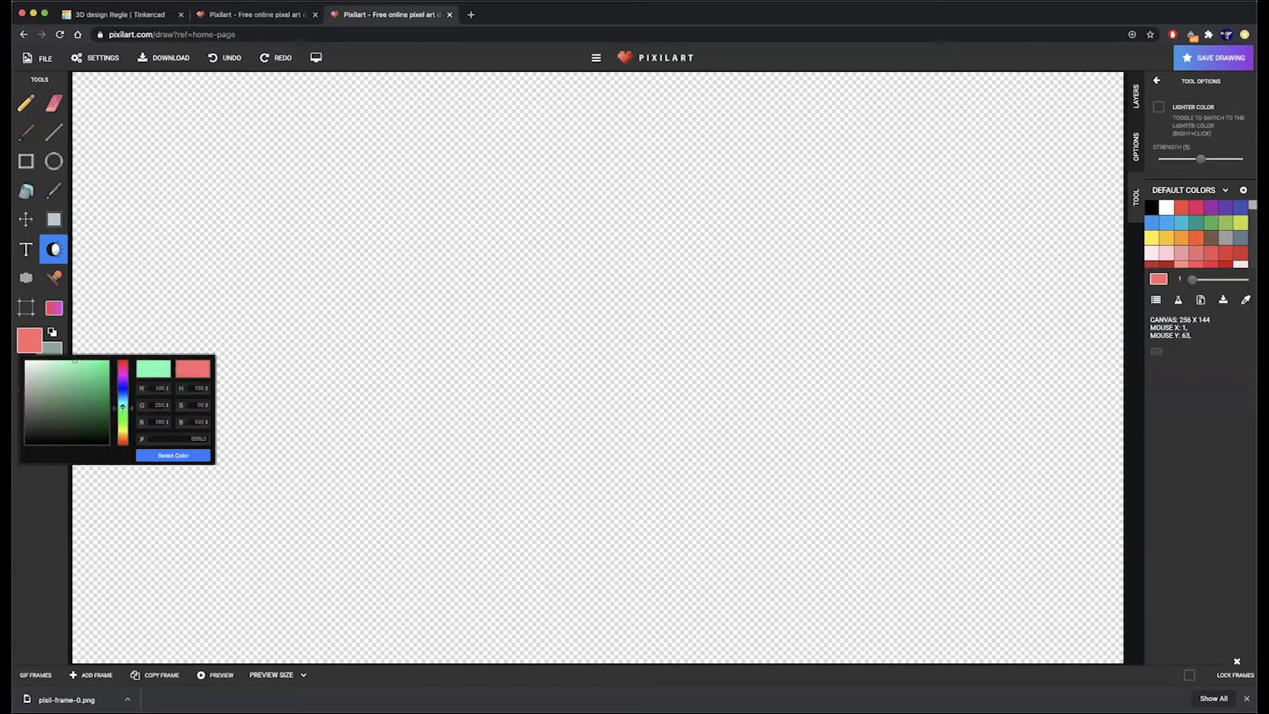
{"action": "left_click", "coordinate": [61, 415]}
{"action": "left_click", "coordinate": [149, 455]}
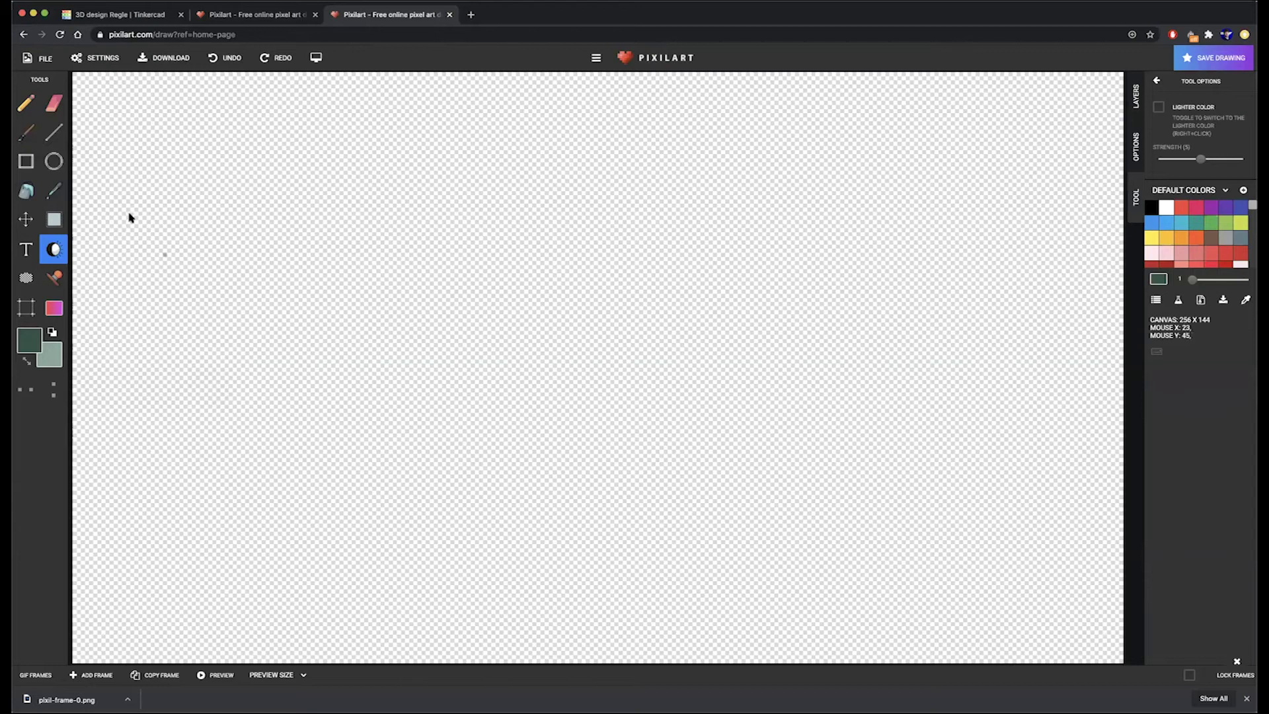
{"action": "left_click", "coordinate": [59, 311]}
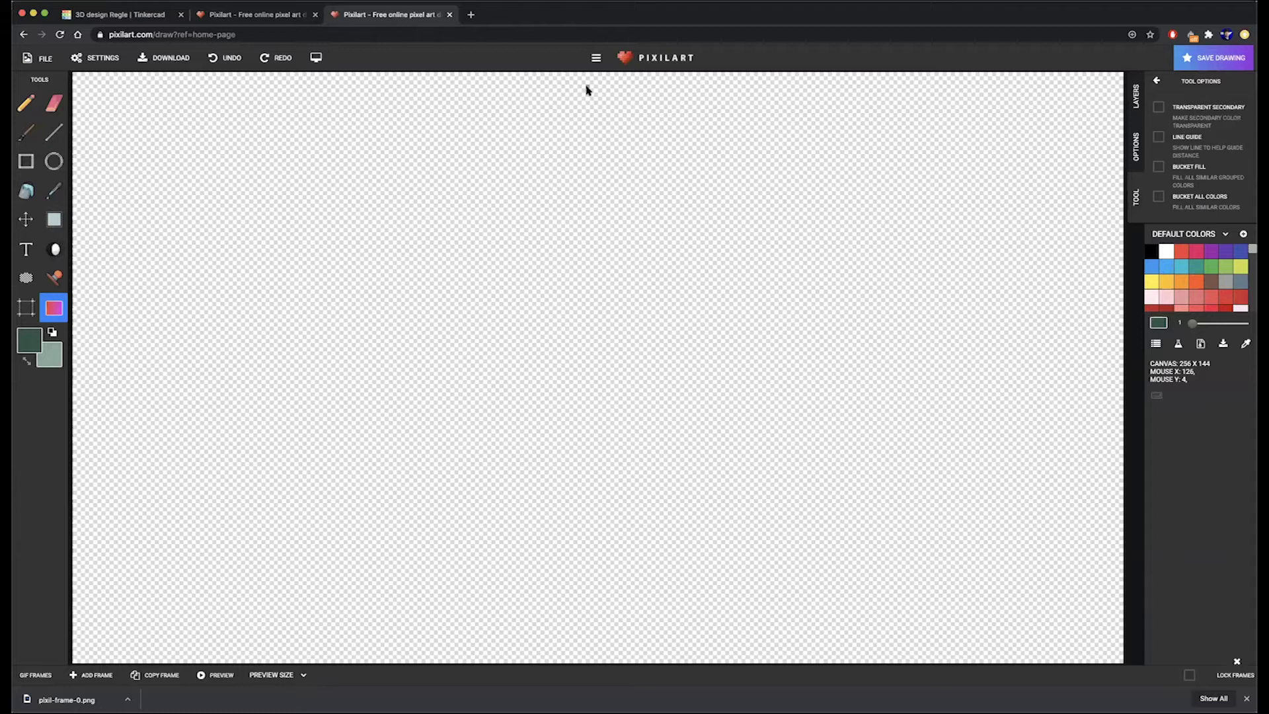
{"action": "left_click_drag", "start_coordinate": [590, 93], "coordinate": [577, 593]}
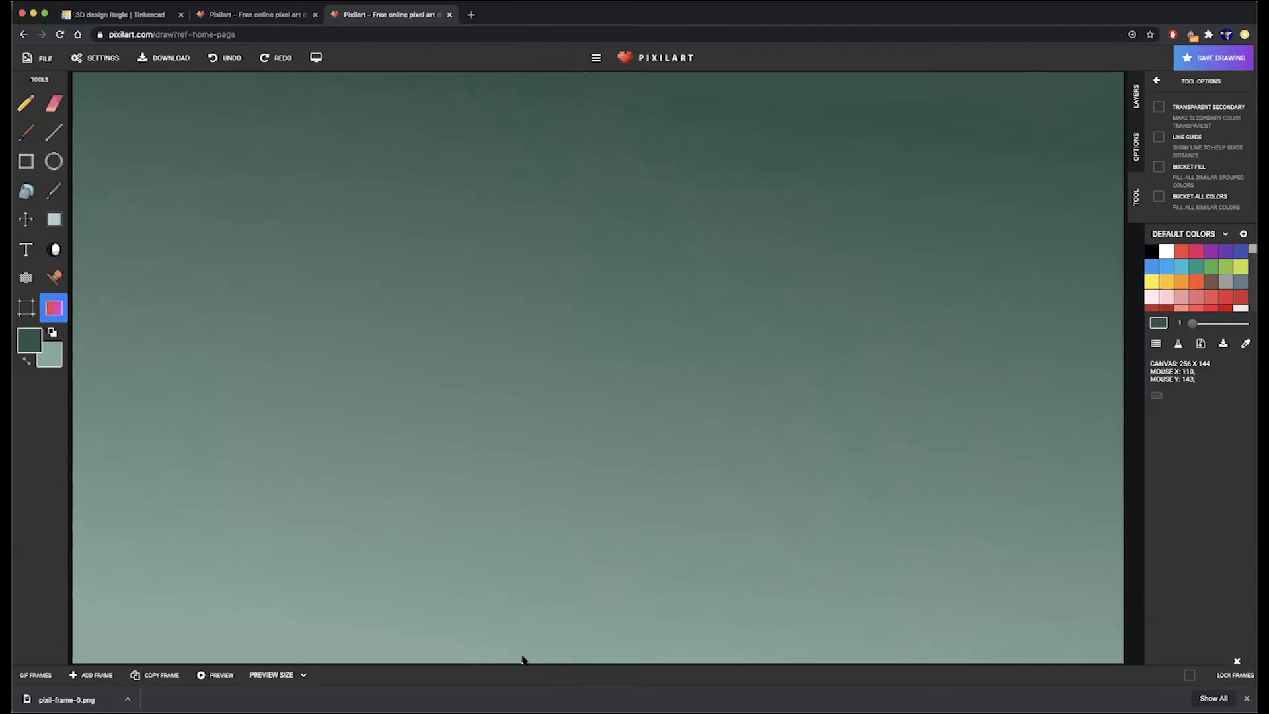
{"action": "left_click_drag", "start_coordinate": [584, 156], "coordinate": [578, 618]}
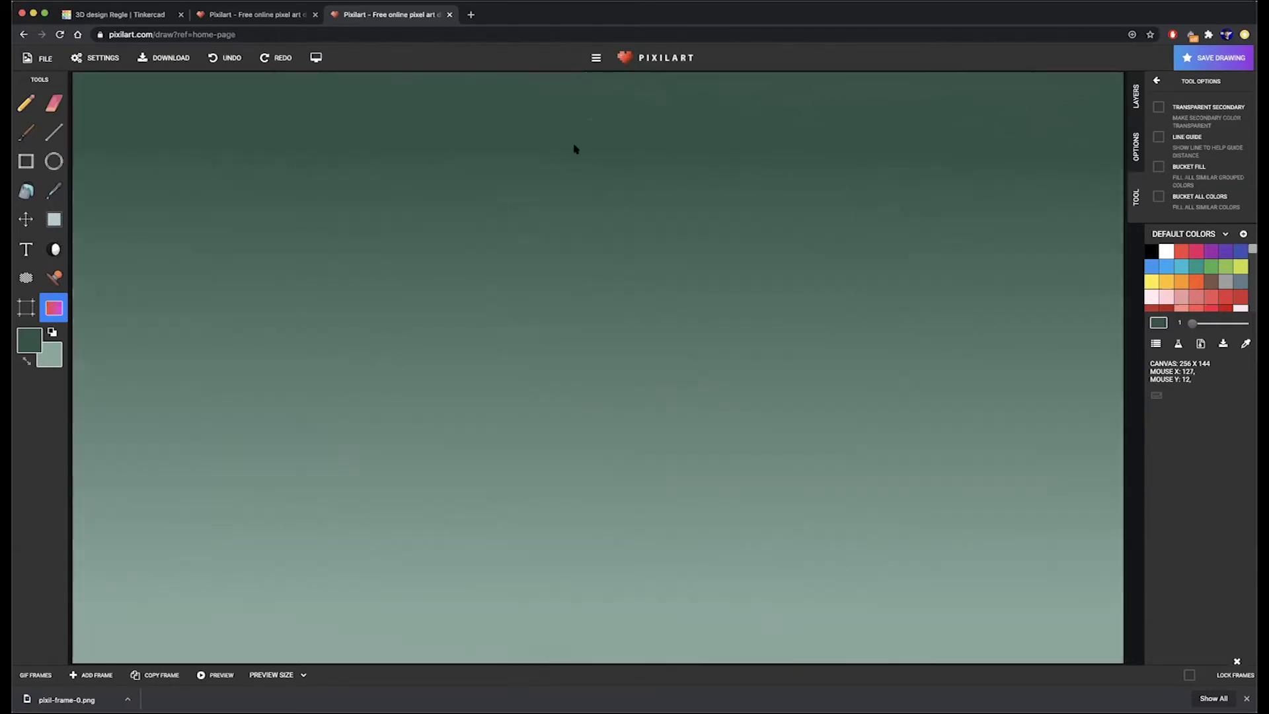
{"action": "left_click_drag", "start_coordinate": [582, 184], "coordinate": [573, 645]}
- Add a new layer above the background and name it BALLON
{"action": "left_click", "coordinate": [1137, 96]}
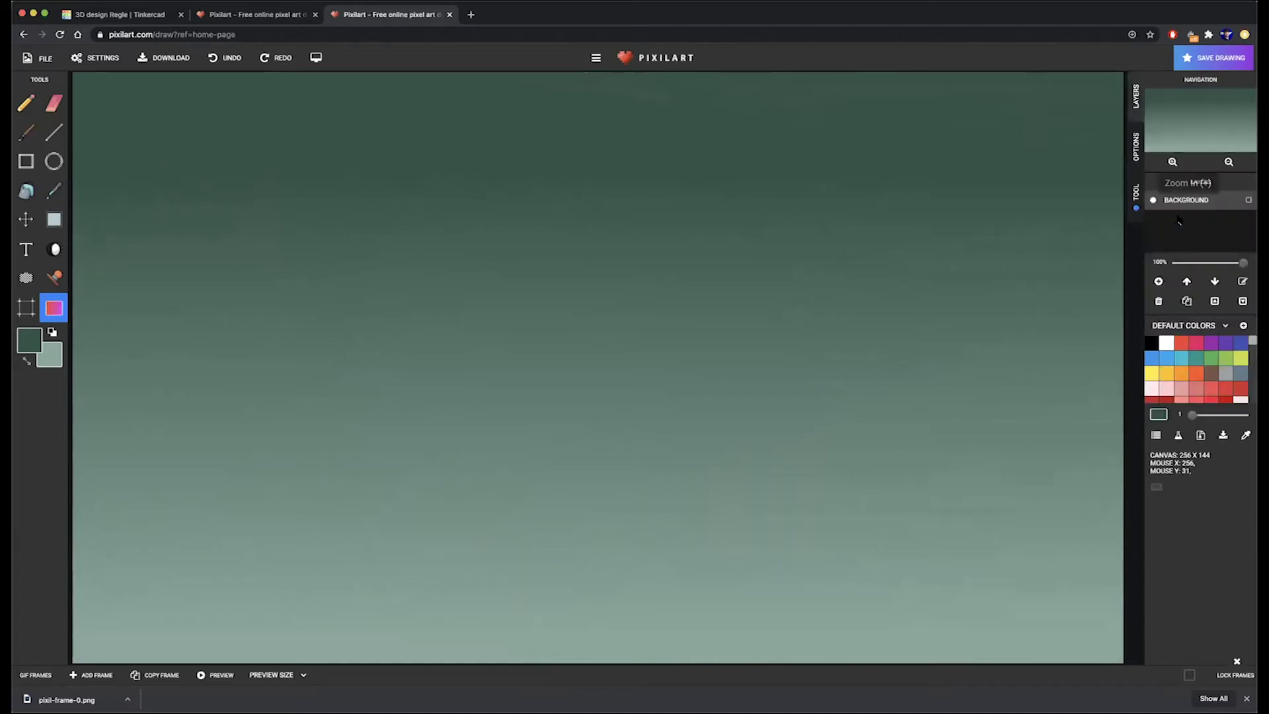
{"action": "left_click", "coordinate": [1159, 282]}
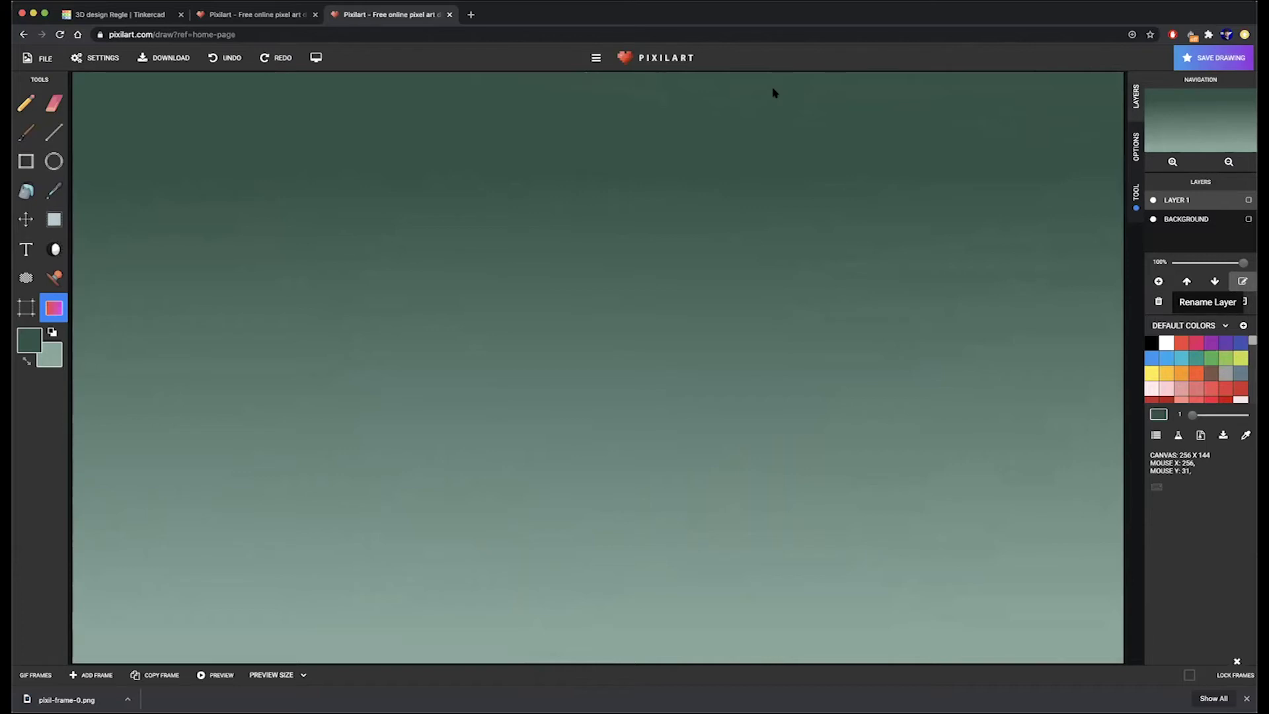
{"action": "left_click", "coordinate": [743, 126]}
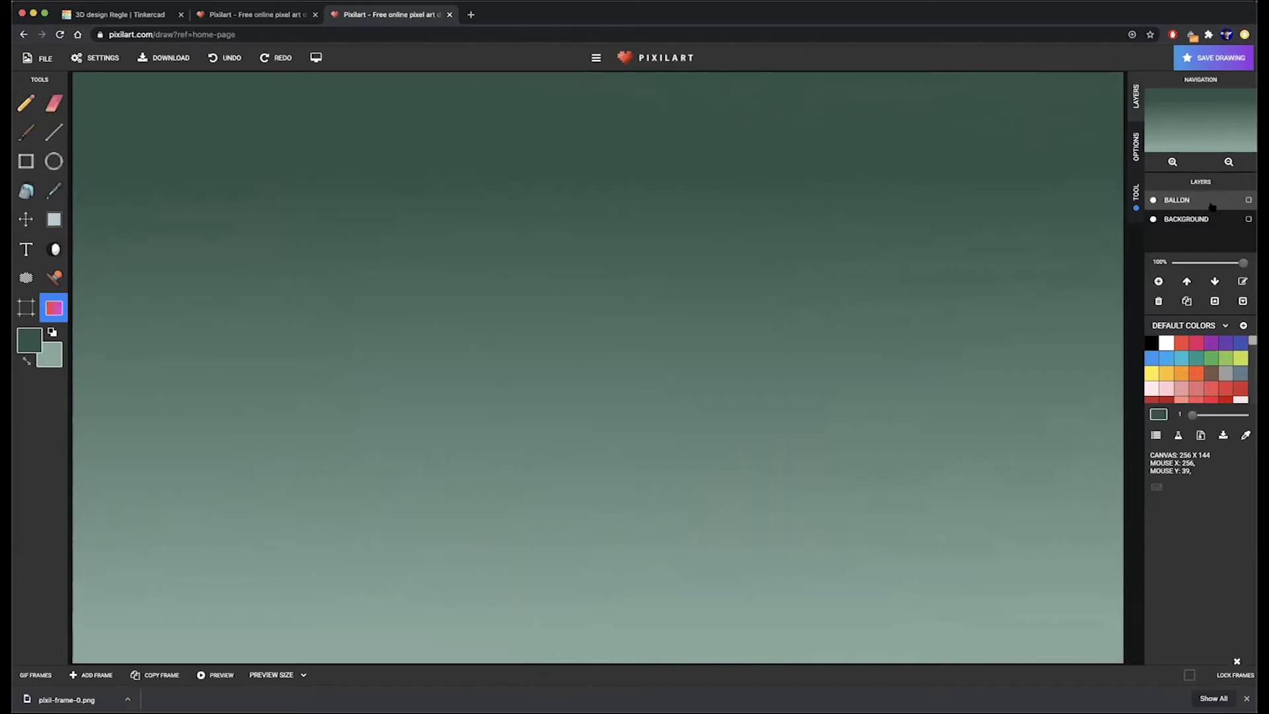
- Set the primary colour to bright red and draw a large circle outline in the lower-left part of the canvas on the BALLON layer
{"action": "left_click", "coordinate": [31, 350]}
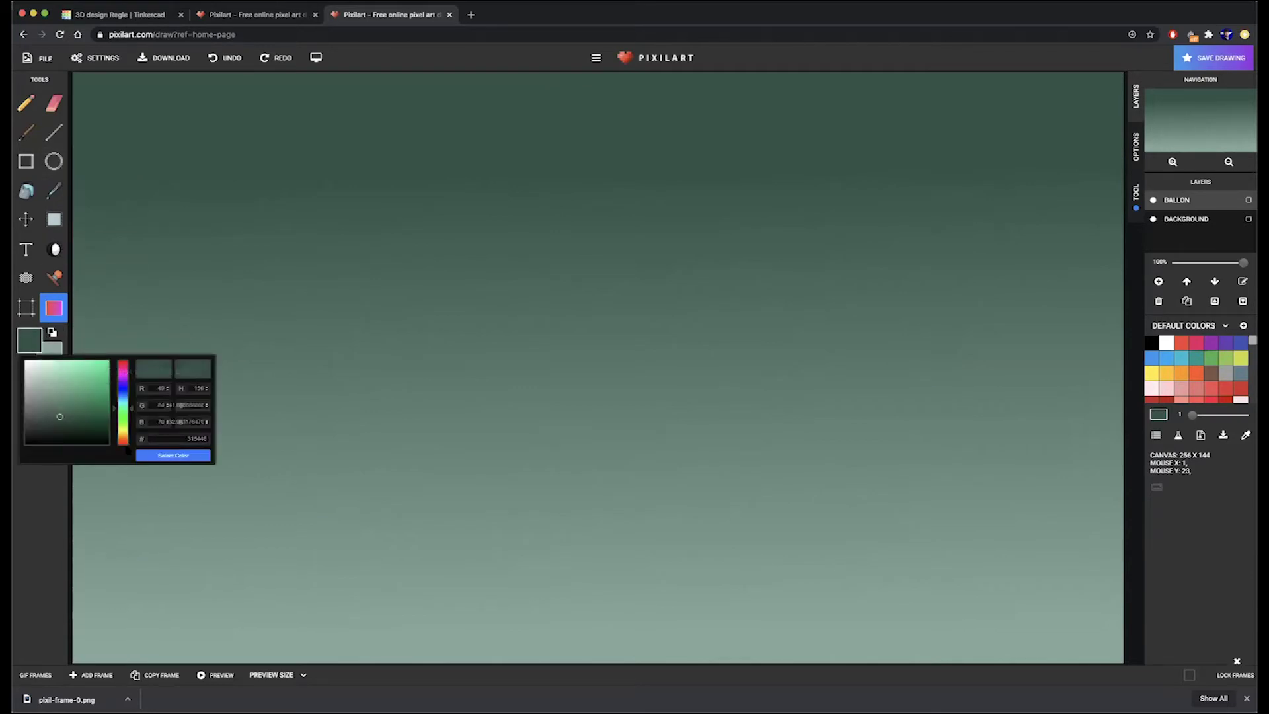
{"action": "left_click_drag", "start_coordinate": [123, 440], "coordinate": [123, 445]}
{"action": "left_click", "coordinate": [89, 363]}
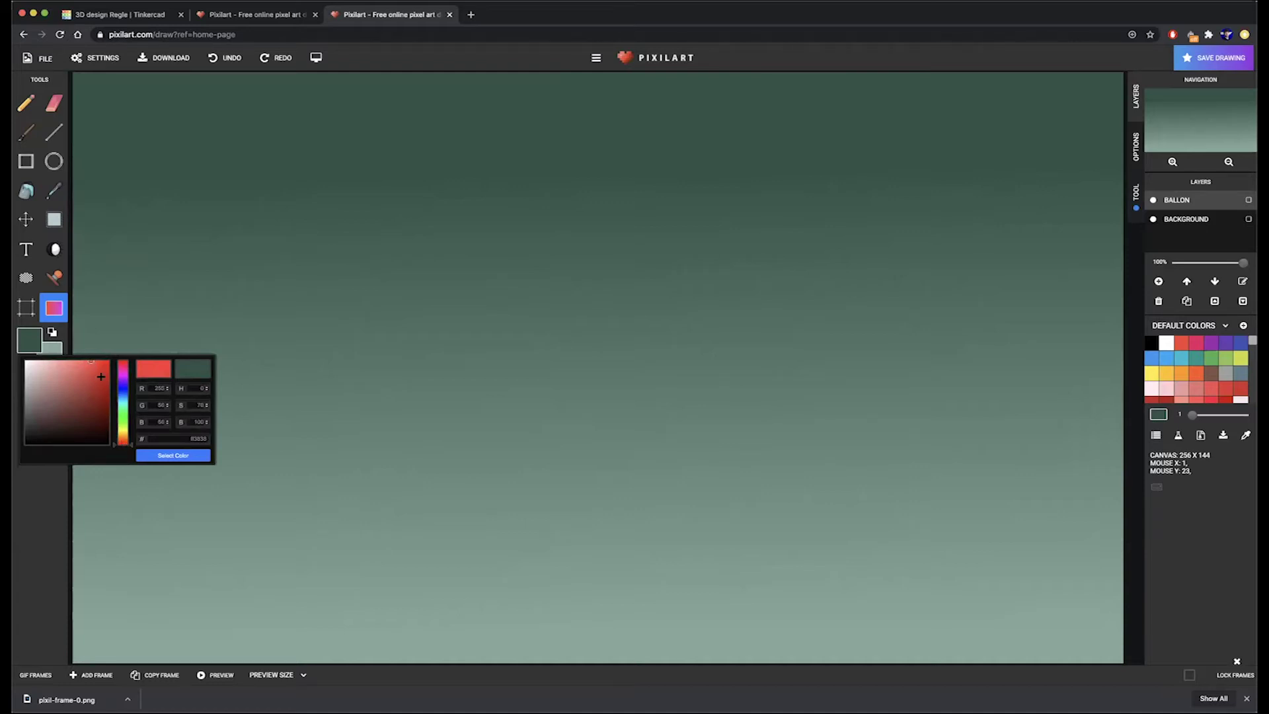
{"action": "left_click", "coordinate": [163, 456]}
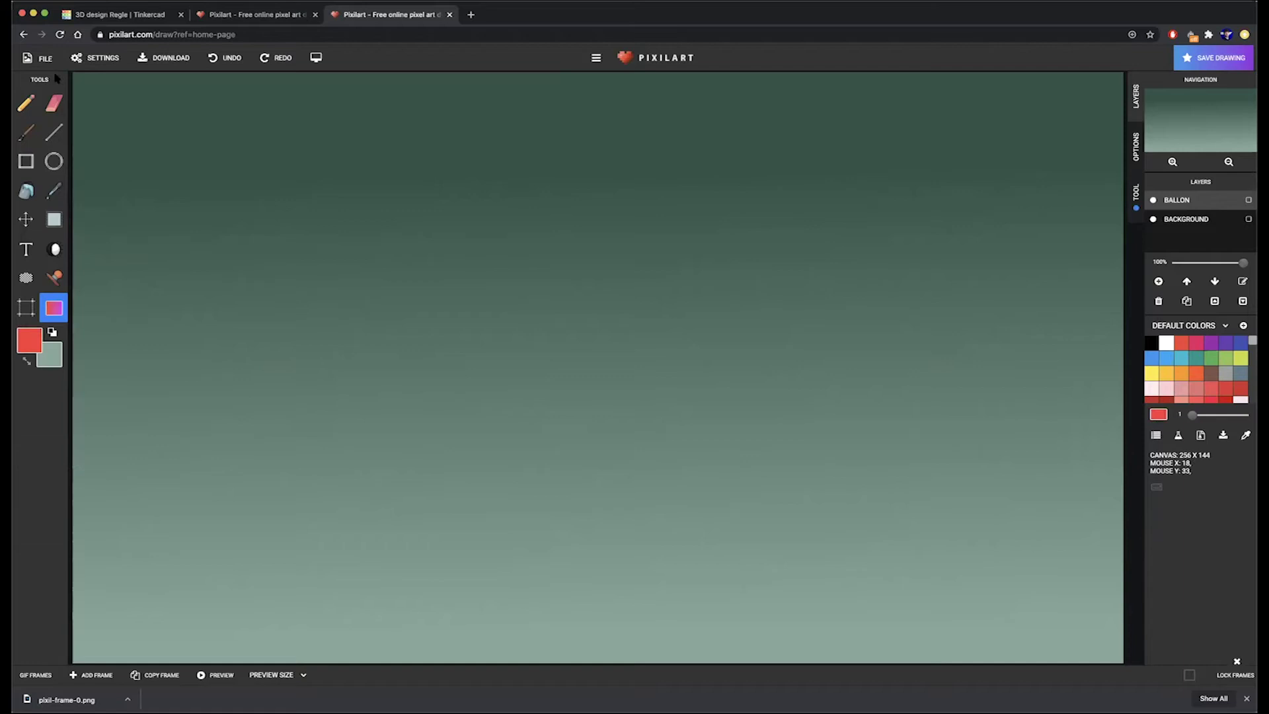
{"action": "left_click", "coordinate": [53, 171]}
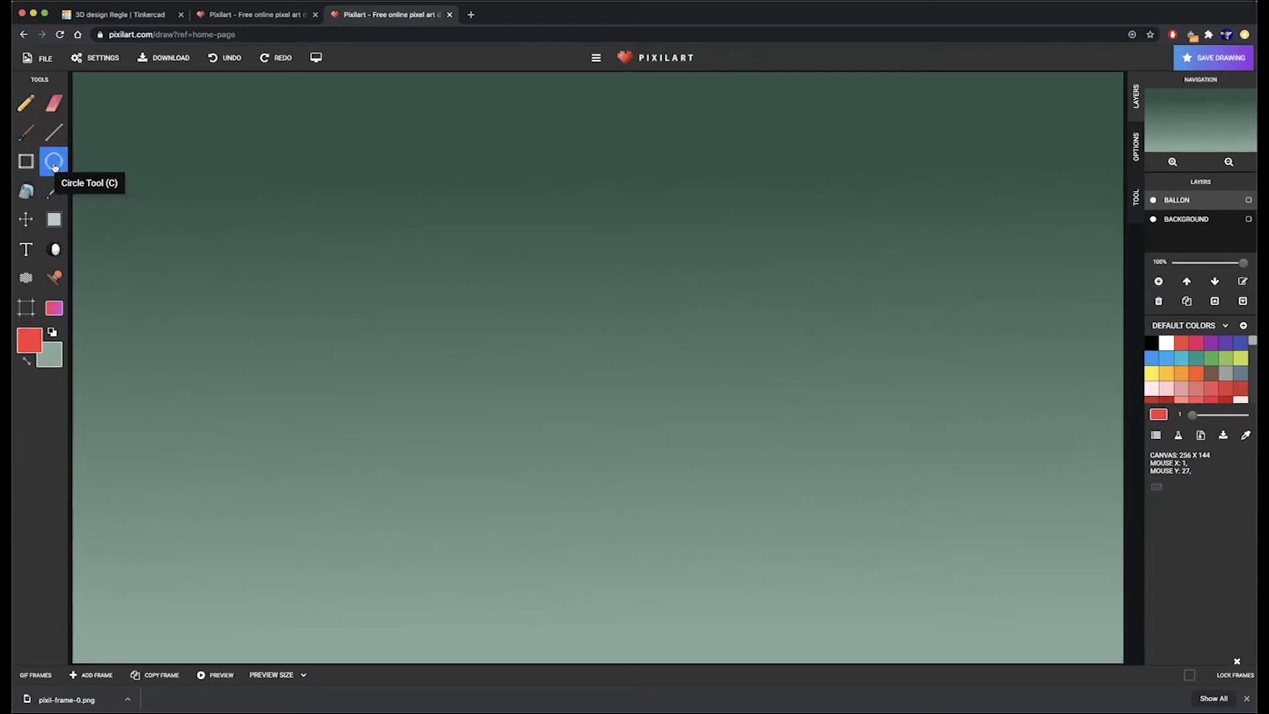
{"action": "left_click_drag", "start_coordinate": [295, 325], "coordinate": [566, 590]}
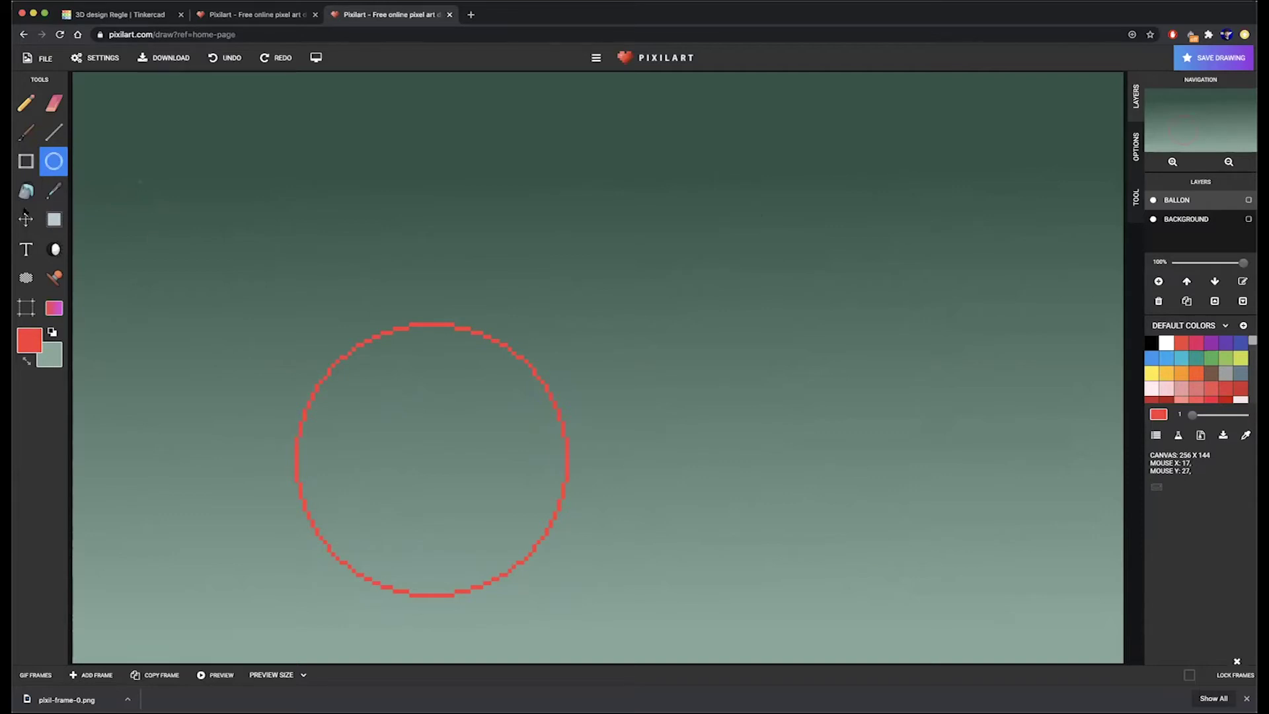
- Shift the circle outline slightly up and to the left, and fill its interior with red
{"action": "left_click", "coordinate": [22, 222]}
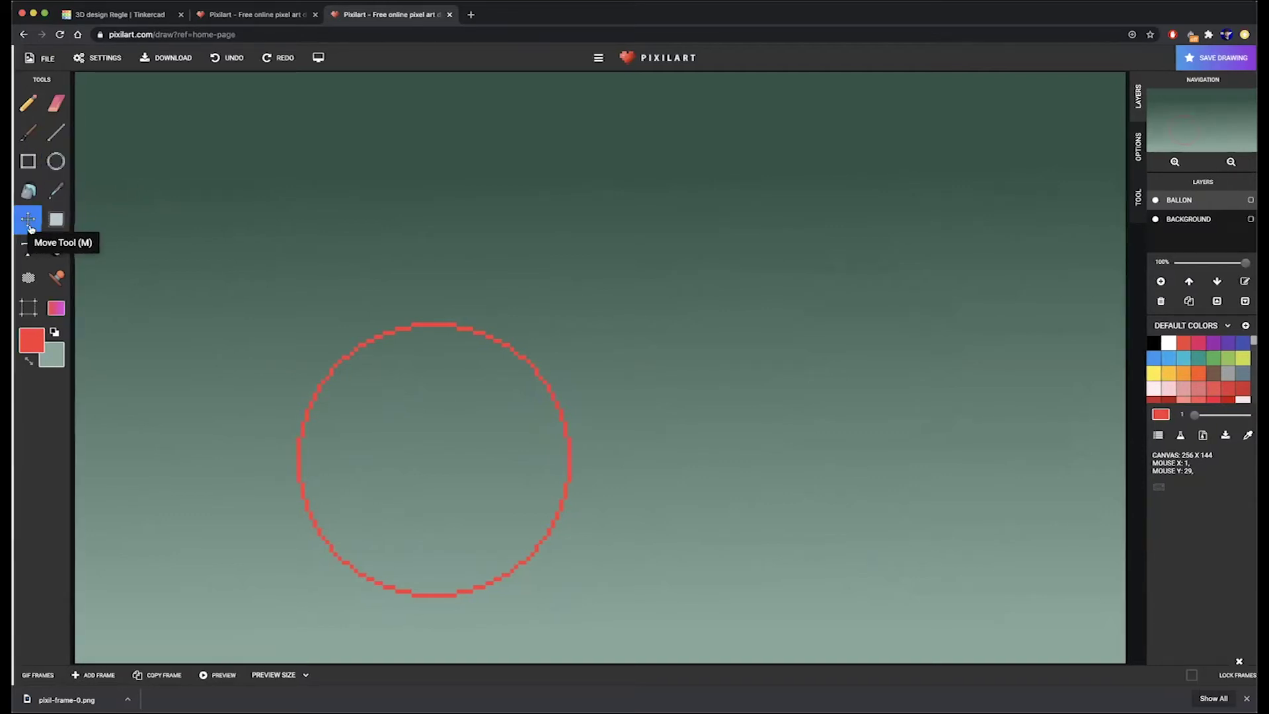
{"action": "left_click_drag", "start_coordinate": [504, 351], "coordinate": [487, 320]}
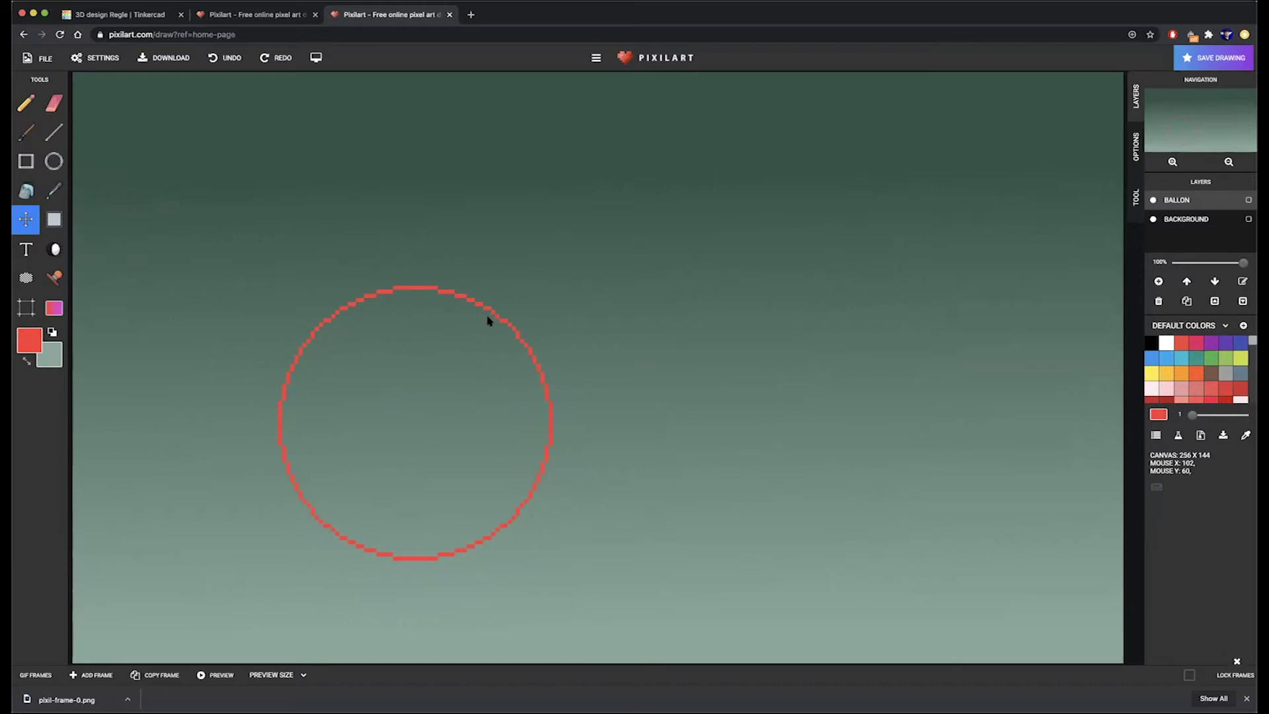
{"action": "left_click", "coordinate": [27, 192]}
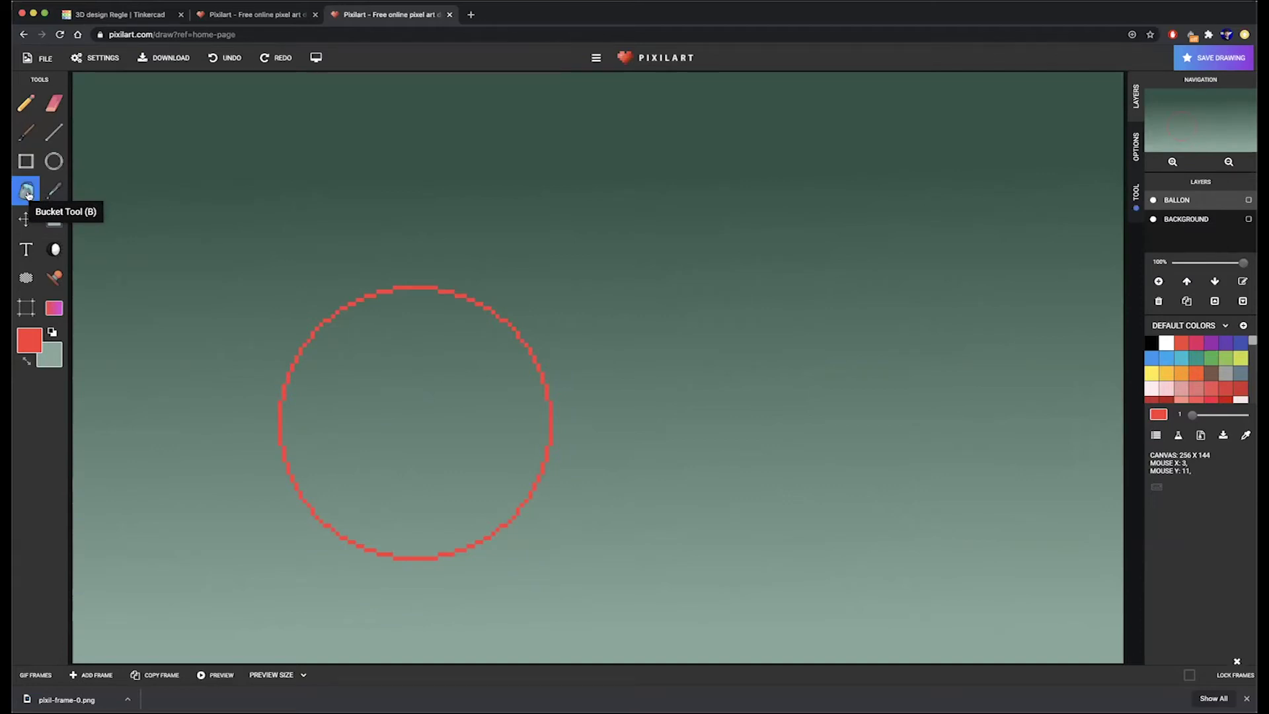
{"action": "left_click", "coordinate": [415, 347]}
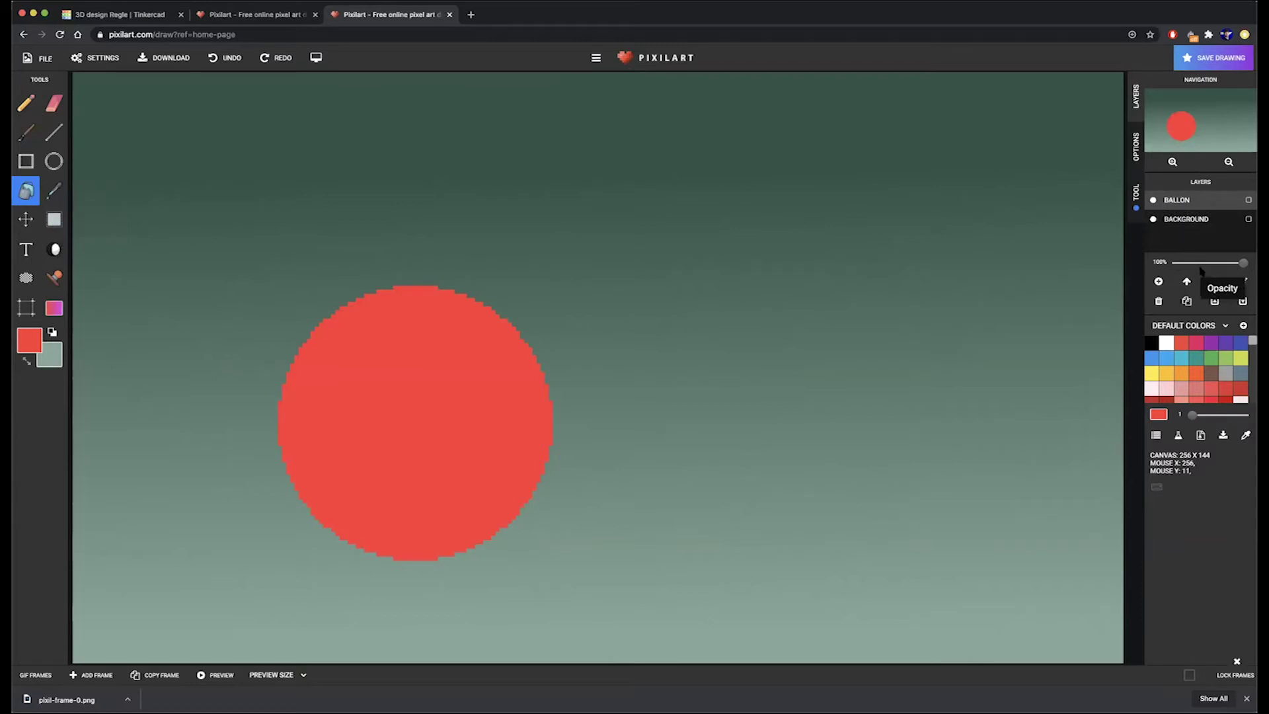
- Duplicate the BALLON layer as OMBRE, place it below BALLON, and move its circle to the right of the ball
{"action": "left_click", "coordinate": [1187, 301]}
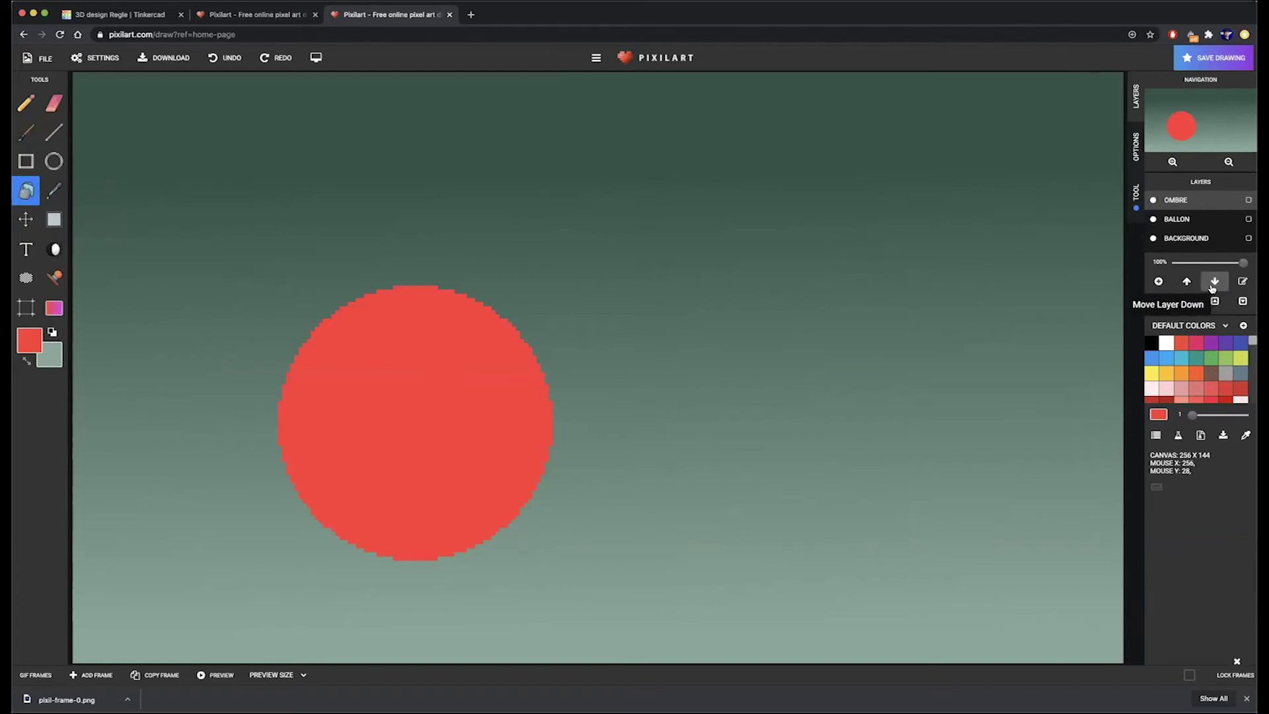
{"action": "left_click", "coordinate": [1214, 282]}
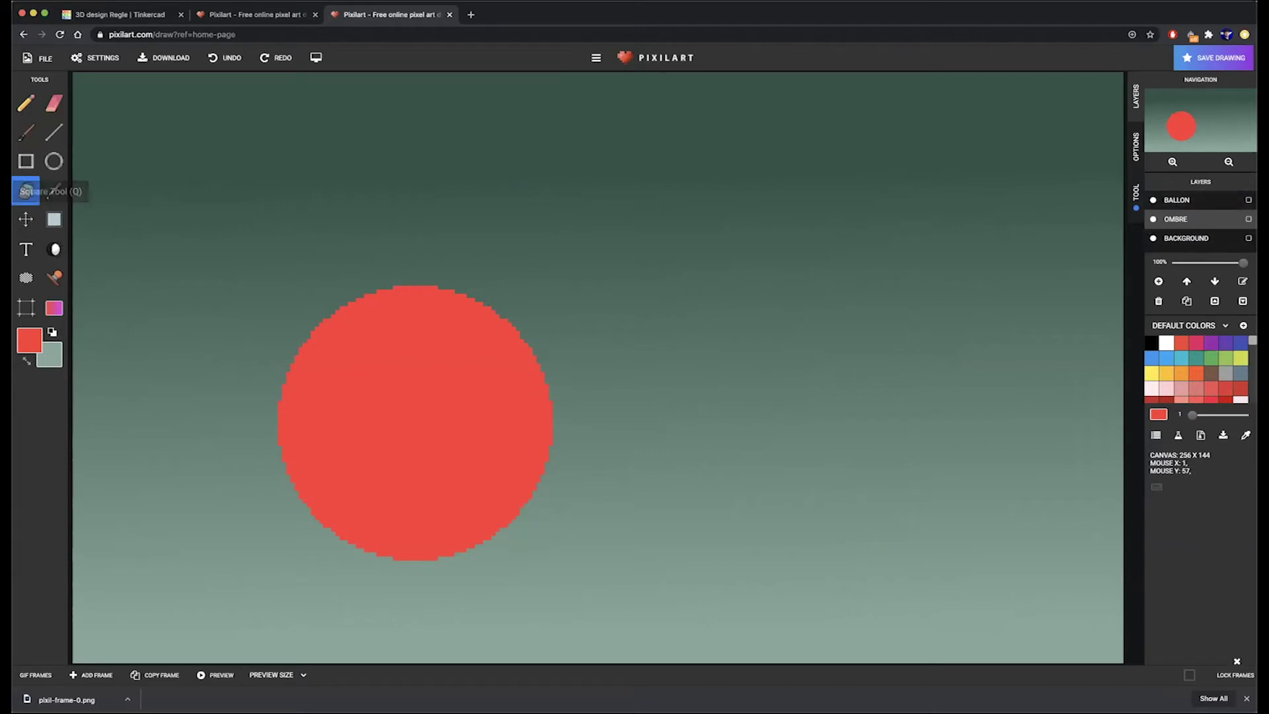
{"action": "left_click", "coordinate": [29, 225]}
{"action": "left_click_drag", "start_coordinate": [334, 385], "coordinate": [660, 372]}
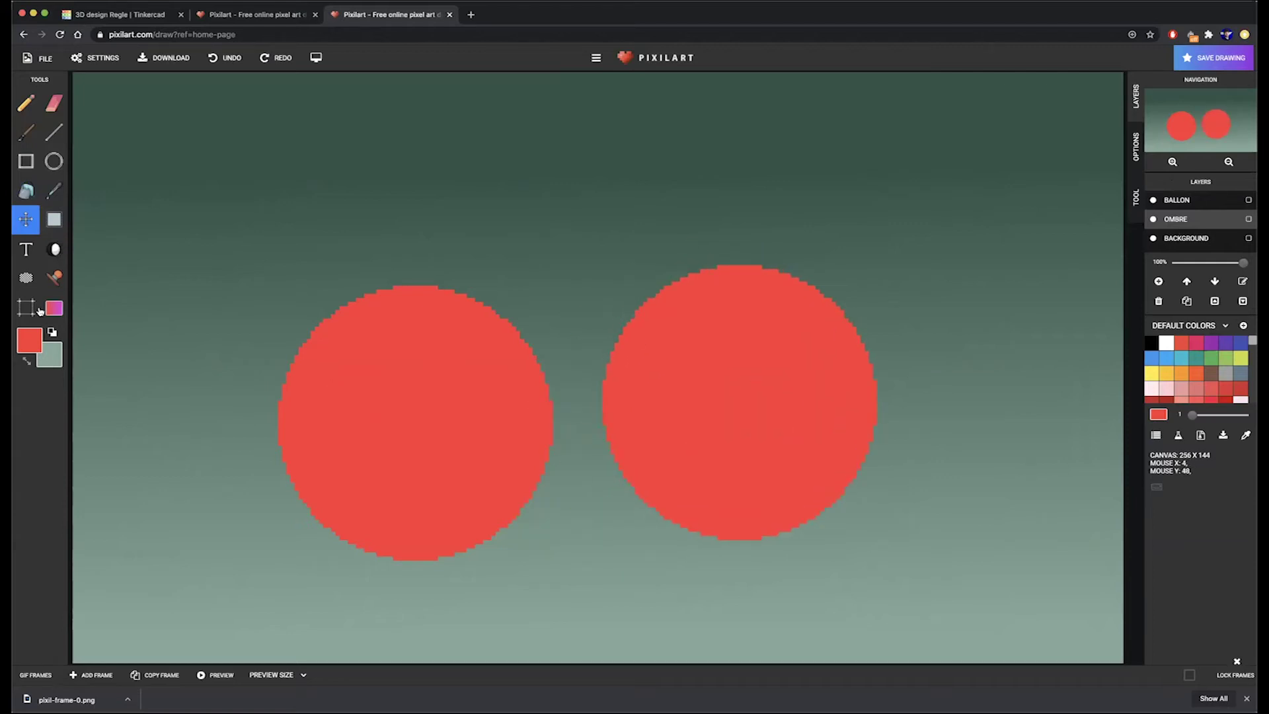
- Fill the copied circle on the OMBRE layer with the dark green sampled from the background's upper area
{"action": "left_click", "coordinate": [54, 193]}
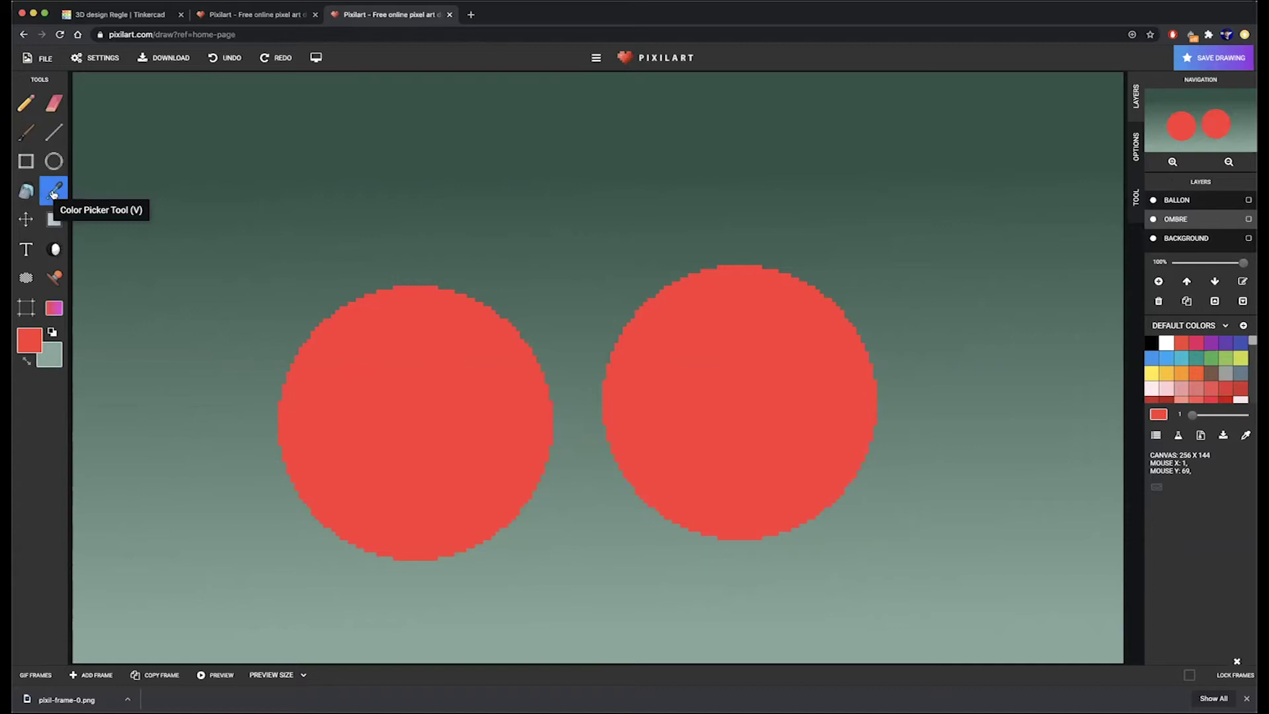
{"action": "left_click", "coordinate": [154, 86]}
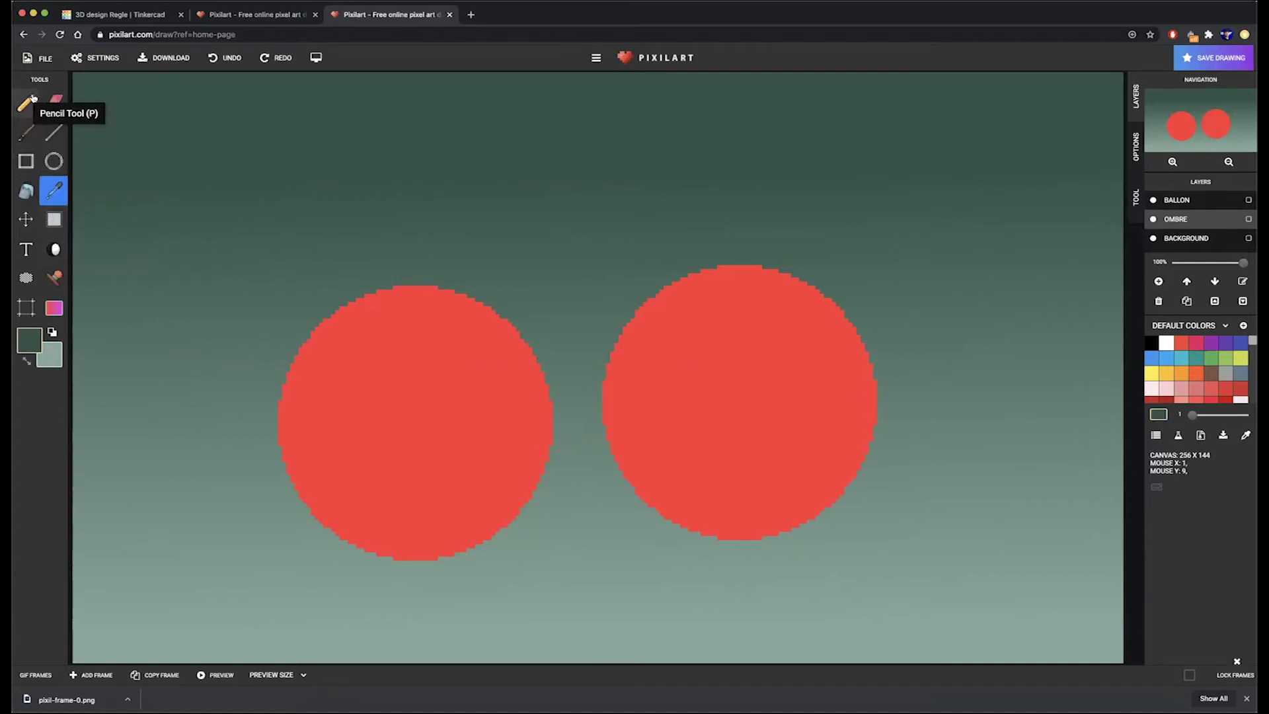
{"action": "left_click", "coordinate": [26, 191]}
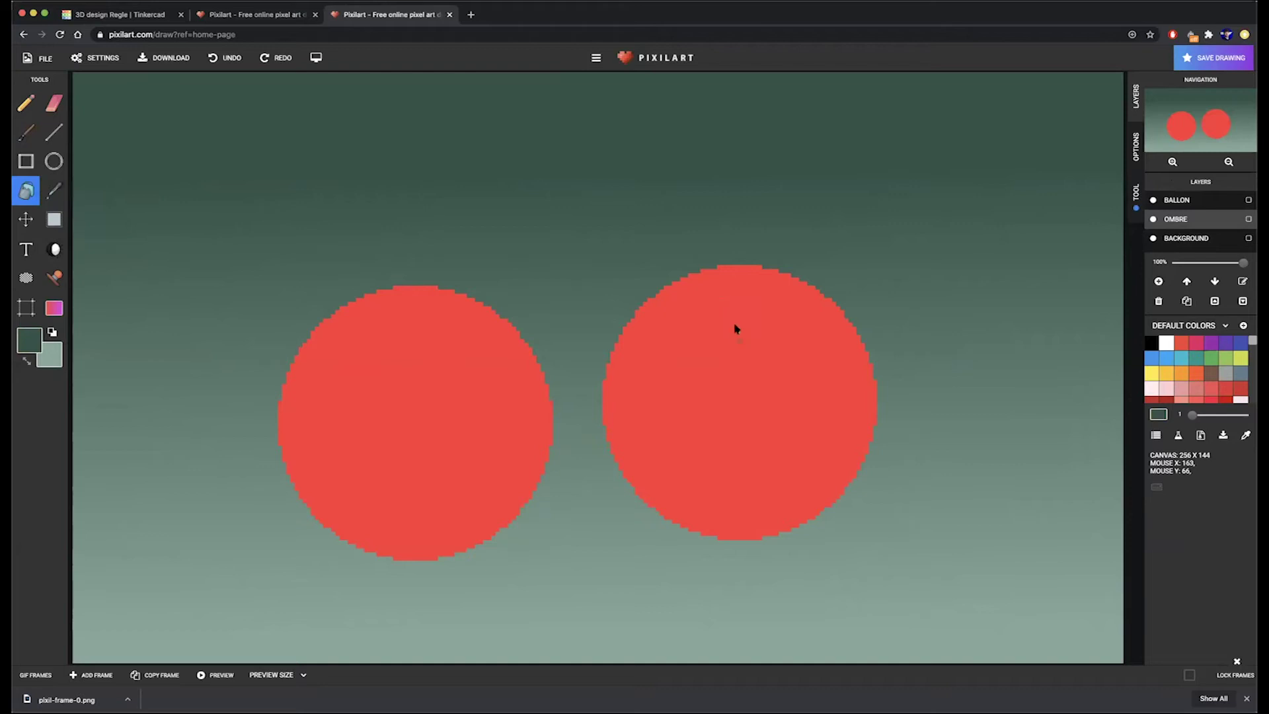
{"action": "left_click", "coordinate": [745, 337]}
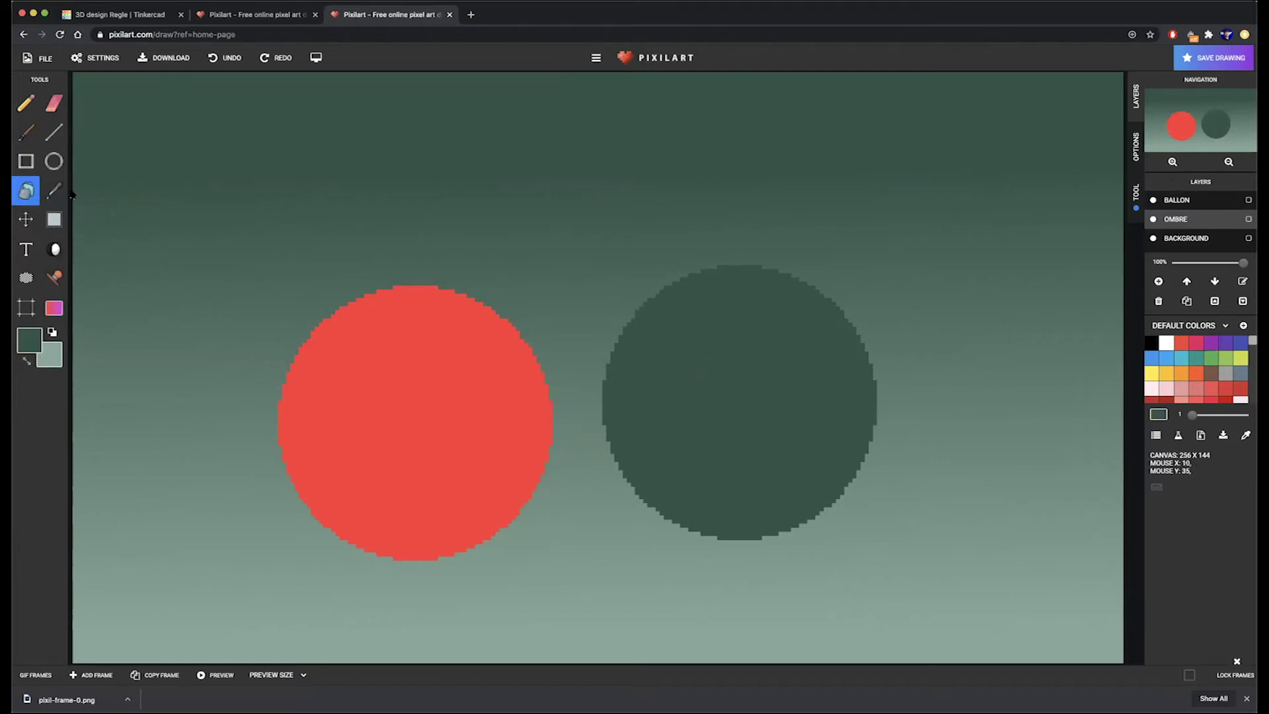
- Select the dark green circle, move it to the lower left of the canvas, and squash it into a flat ellipse
{"action": "left_click", "coordinate": [55, 219]}
{"action": "left_click_drag", "start_coordinate": [591, 255], "coordinate": [894, 543]}
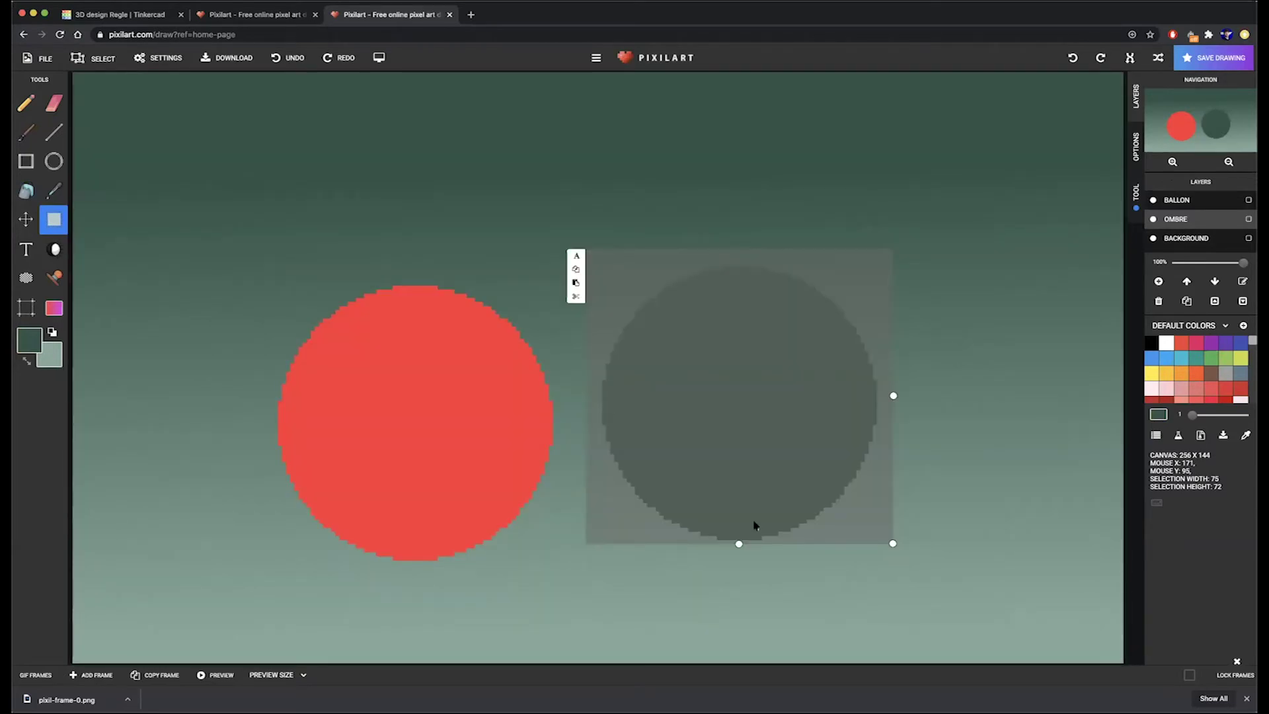
{"action": "left_click_drag", "start_coordinate": [739, 543], "coordinate": [462, 544]}
{"action": "scroll", "coordinate": [462, 544], "scroll_direction": "up", "scroll_amount": 10}
{"action": "scroll", "coordinate": [584, 447], "scroll_direction": "down", "scroll_amount": 5}
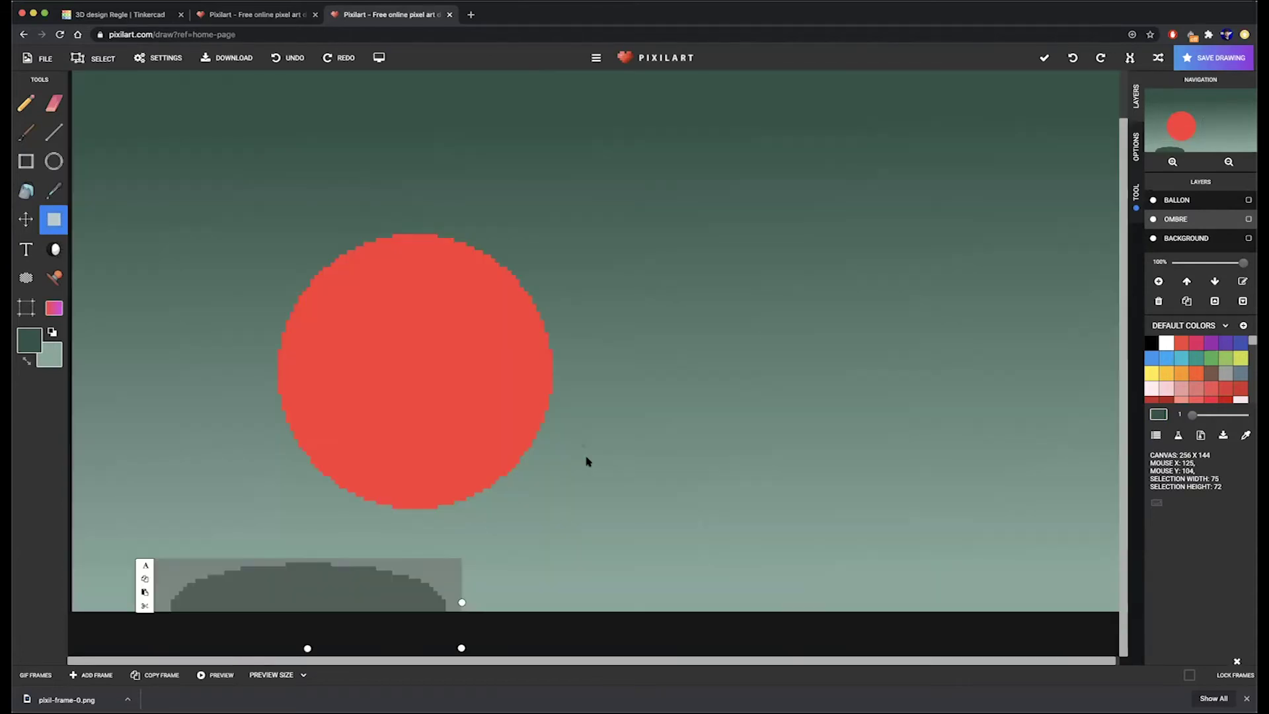
- Place the flattened dark ellipse under the ball as its ground shadow and reduce its height slightly
{"action": "left_click_drag", "start_coordinate": [343, 637], "coordinate": [473, 543]}
{"action": "left_click_drag", "start_coordinate": [442, 596], "coordinate": [482, 563]}
{"action": "left_click", "coordinate": [474, 567]}
{"action": "left_click", "coordinate": [478, 568]}
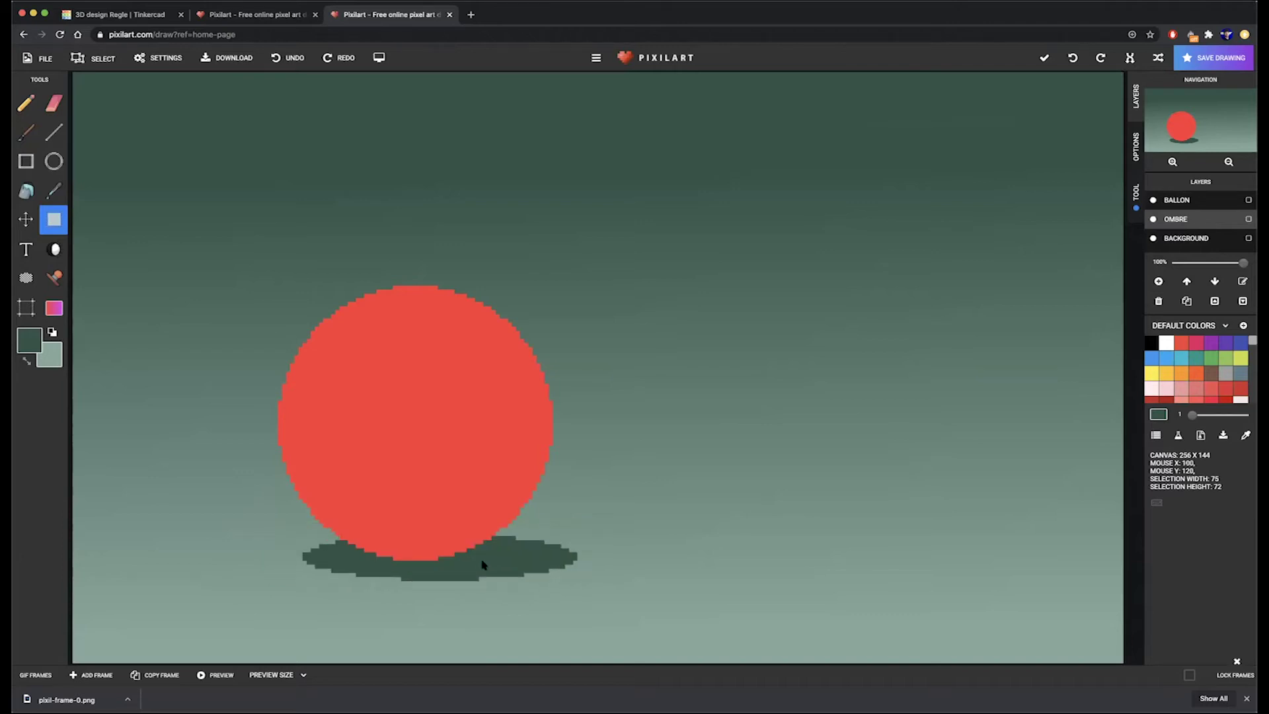
{"action": "left_click", "coordinate": [507, 569]}
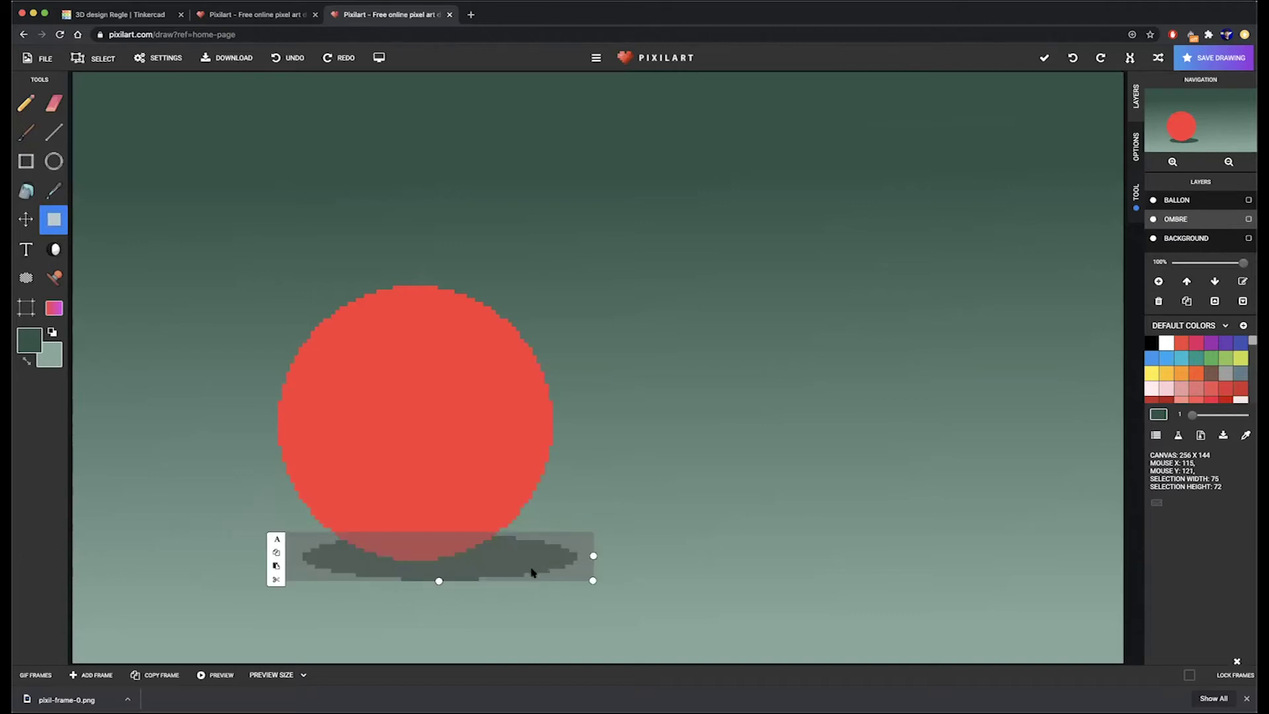
{"action": "left_click_drag", "start_coordinate": [442, 579], "coordinate": [440, 576]}
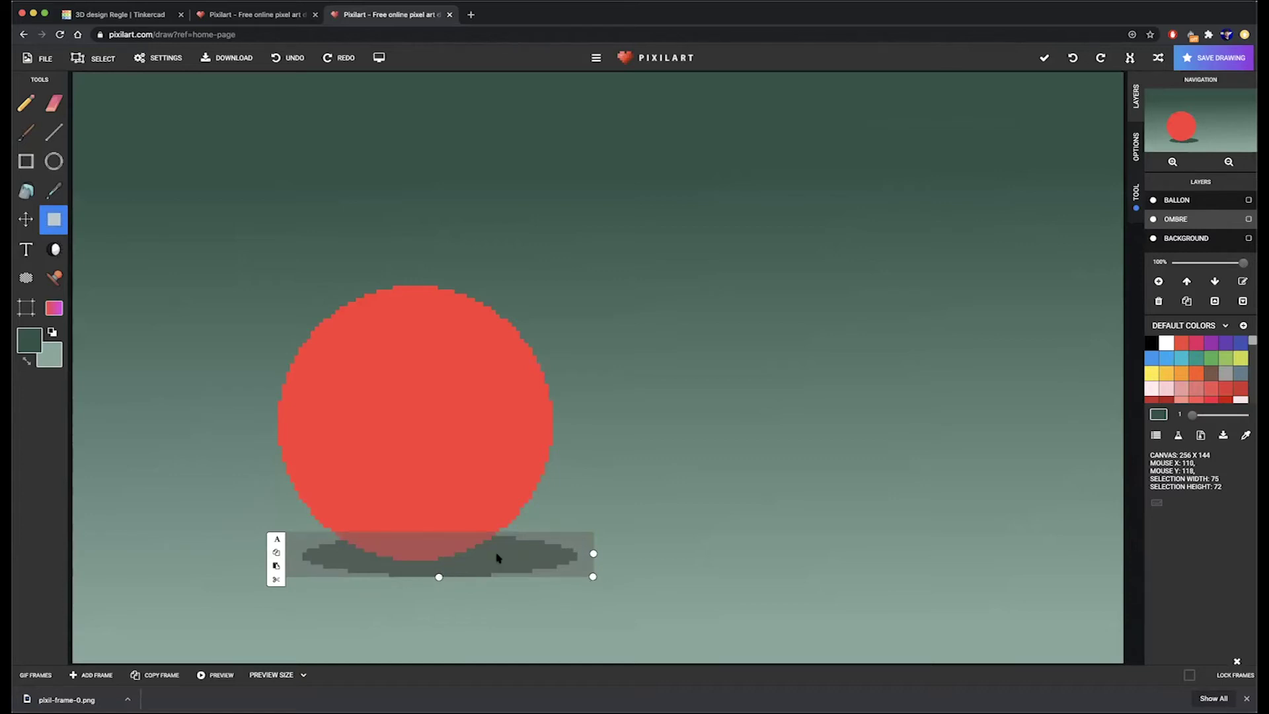
- Nudge the selected shadow ellipse slightly to the right under the ball
{"action": "key", "text": "Right"}
{"action": "key", "text": "Right"}
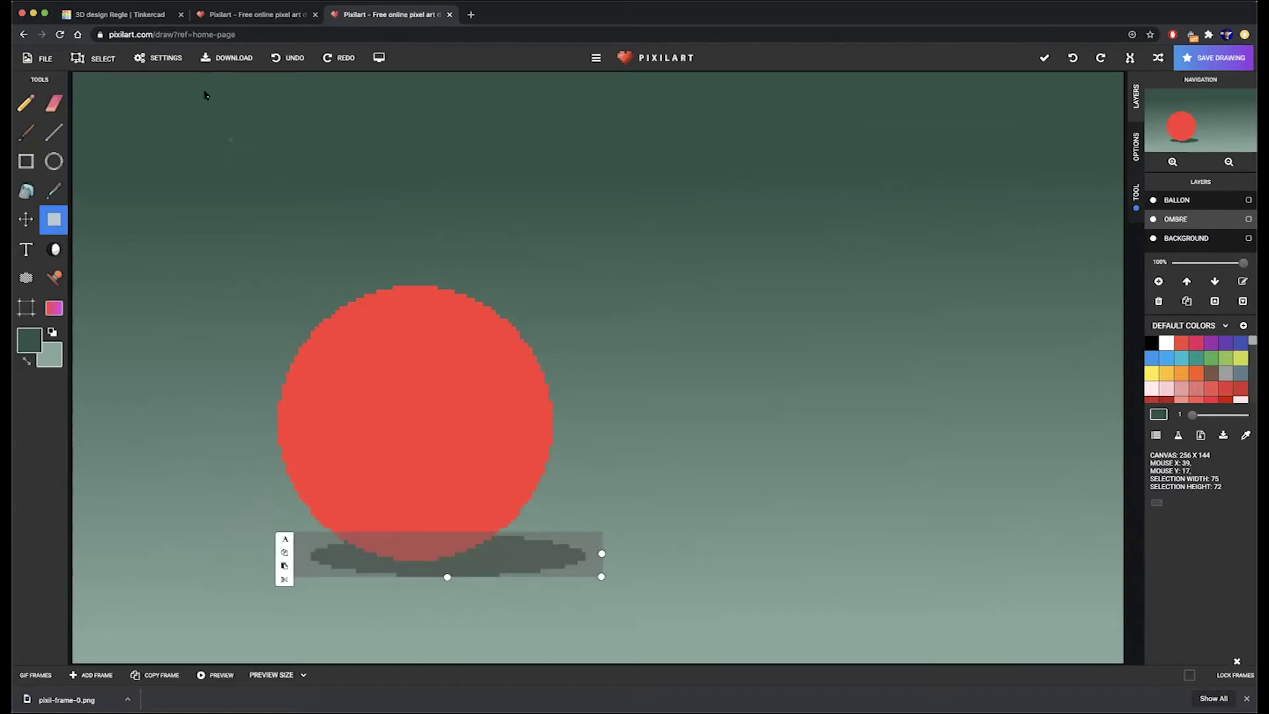
- Try a freehand light green arrow pointing at the ball's upper left, and undo it
{"action": "left_click", "coordinate": [27, 105]}
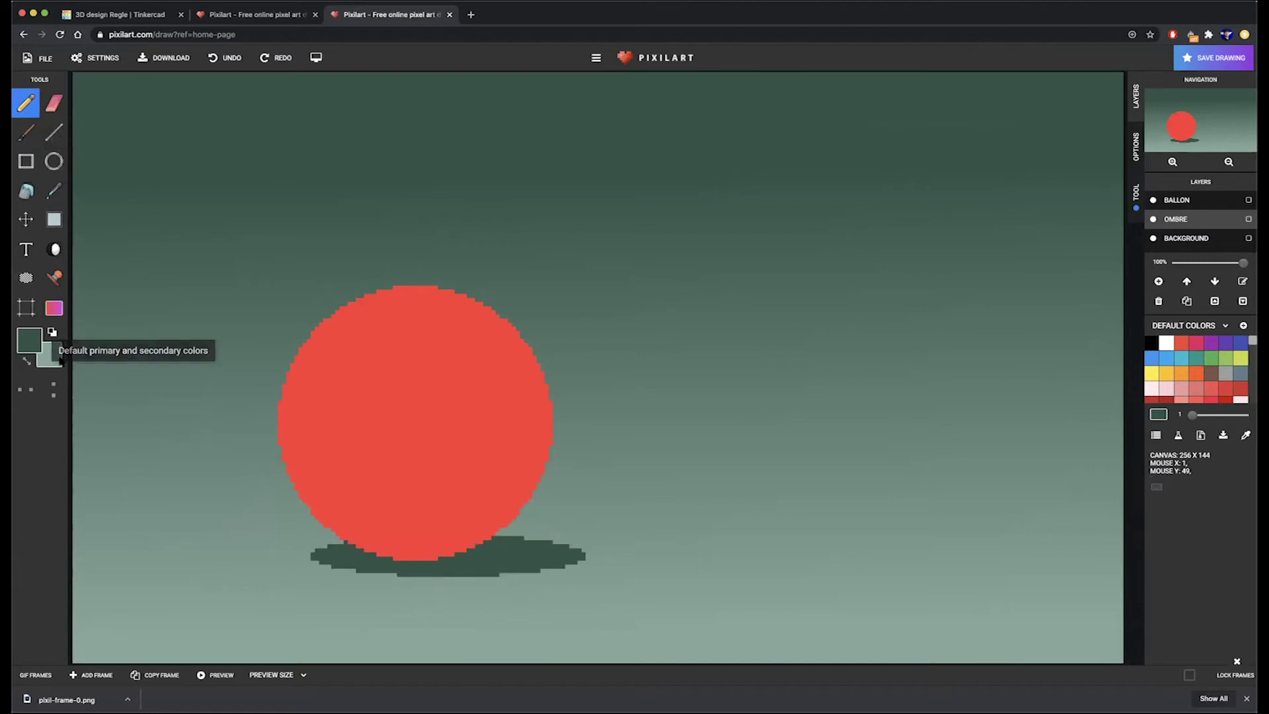
{"action": "key", "text": "x"}
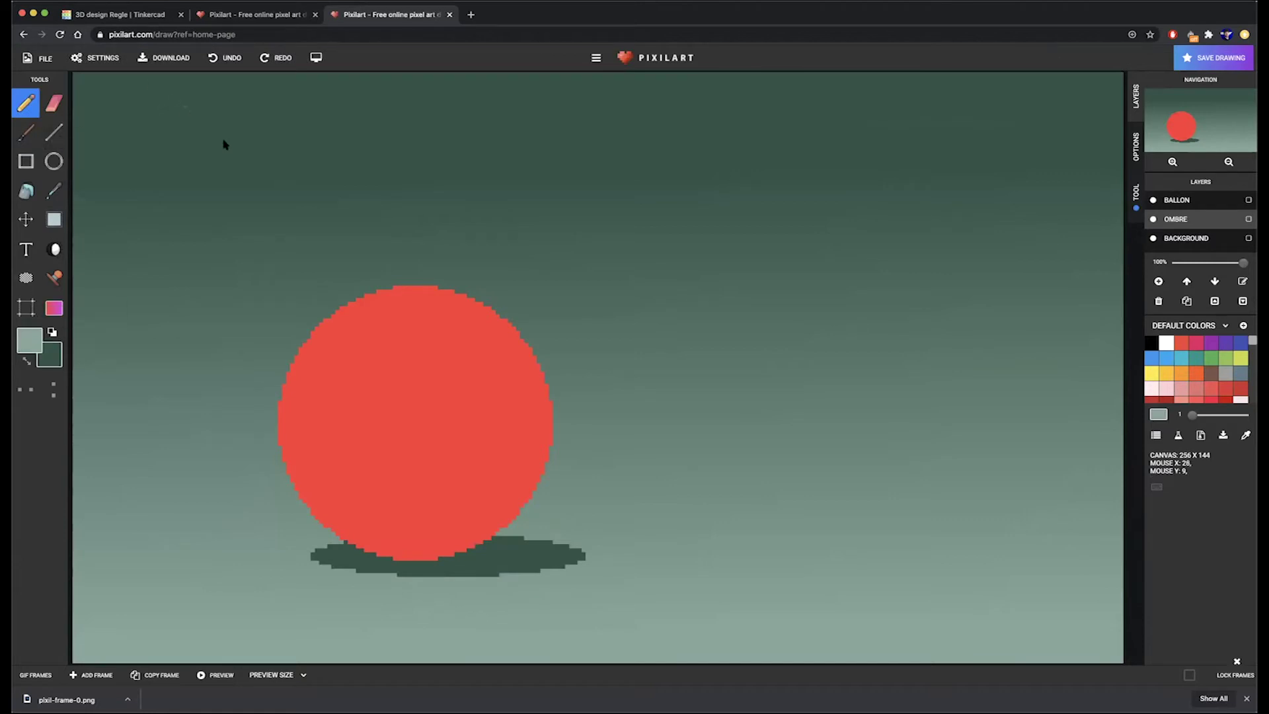
{"action": "mouse_move", "coordinate": [202, 111]}
{"action": "left_mouse_down"}
{"action": "mouse_move", "coordinate": [312, 294]}
{"action": "mouse_move", "coordinate": [295, 294]}
{"action": "mouse_move", "coordinate": [324, 273]}
{"action": "mouse_move", "coordinate": [325, 233]}
{"action": "left_mouse_up"}
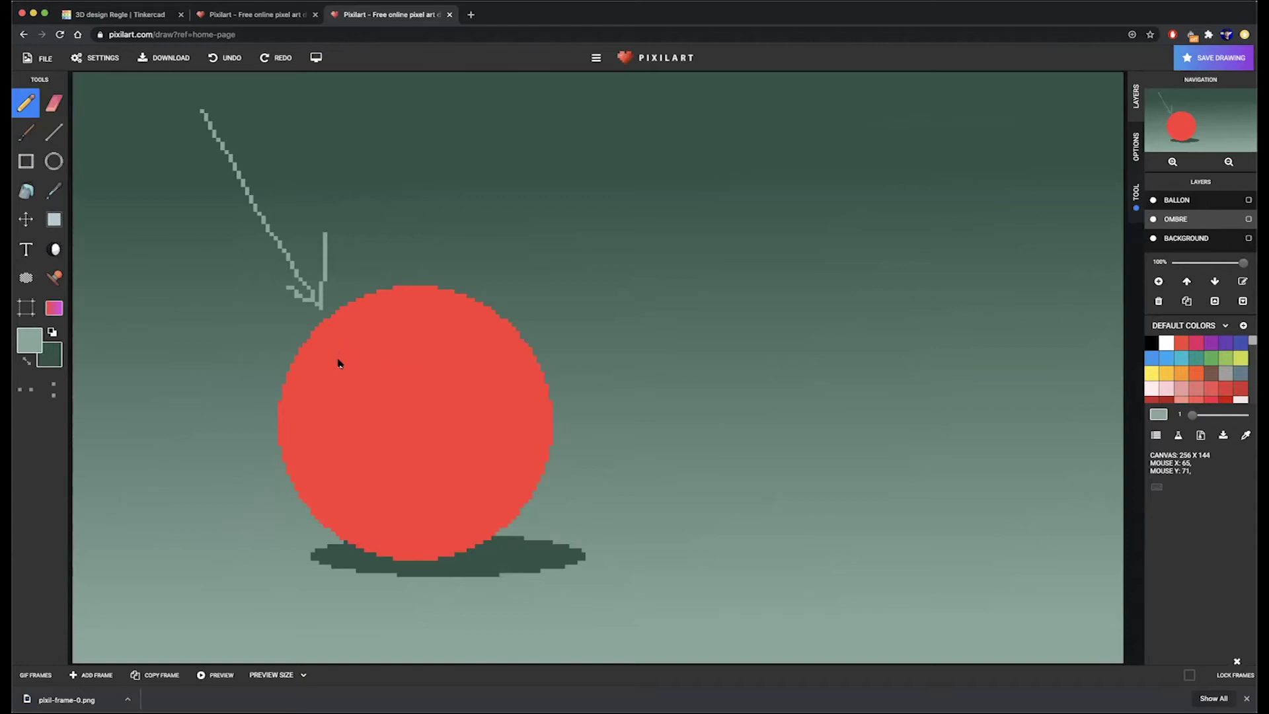
{"action": "key", "text": "super+z"}
{"action": "key", "text": "super+z"}
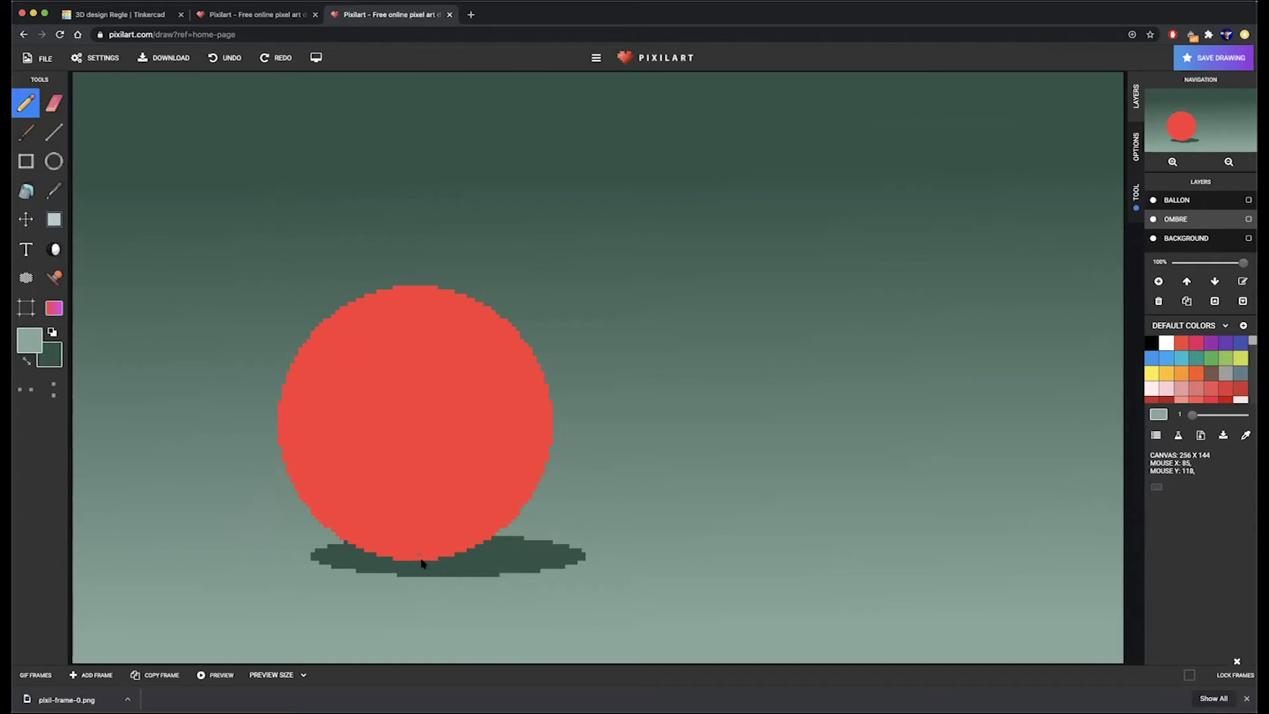
- Select the ground shadow and stretch it horizontally so that it extends well beyond the ball's right side
{"action": "left_click", "coordinate": [54, 220]}
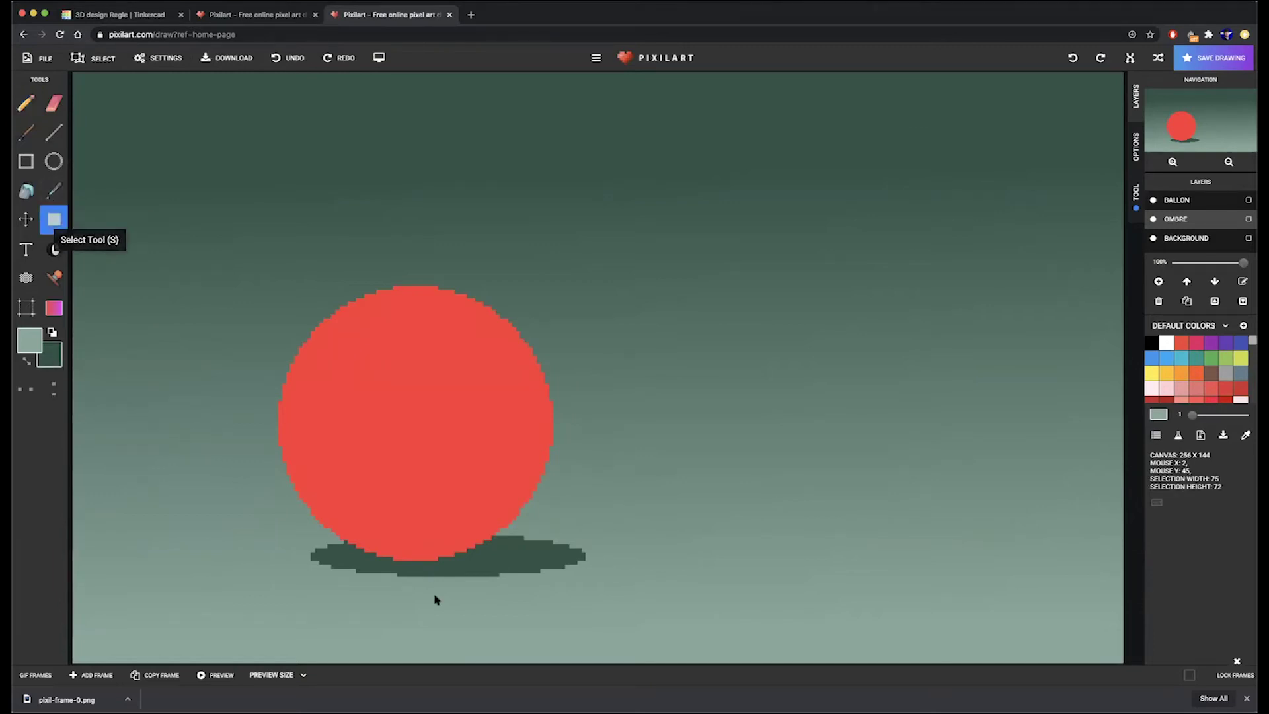
{"action": "left_click_drag", "start_coordinate": [296, 524], "coordinate": [737, 554]}
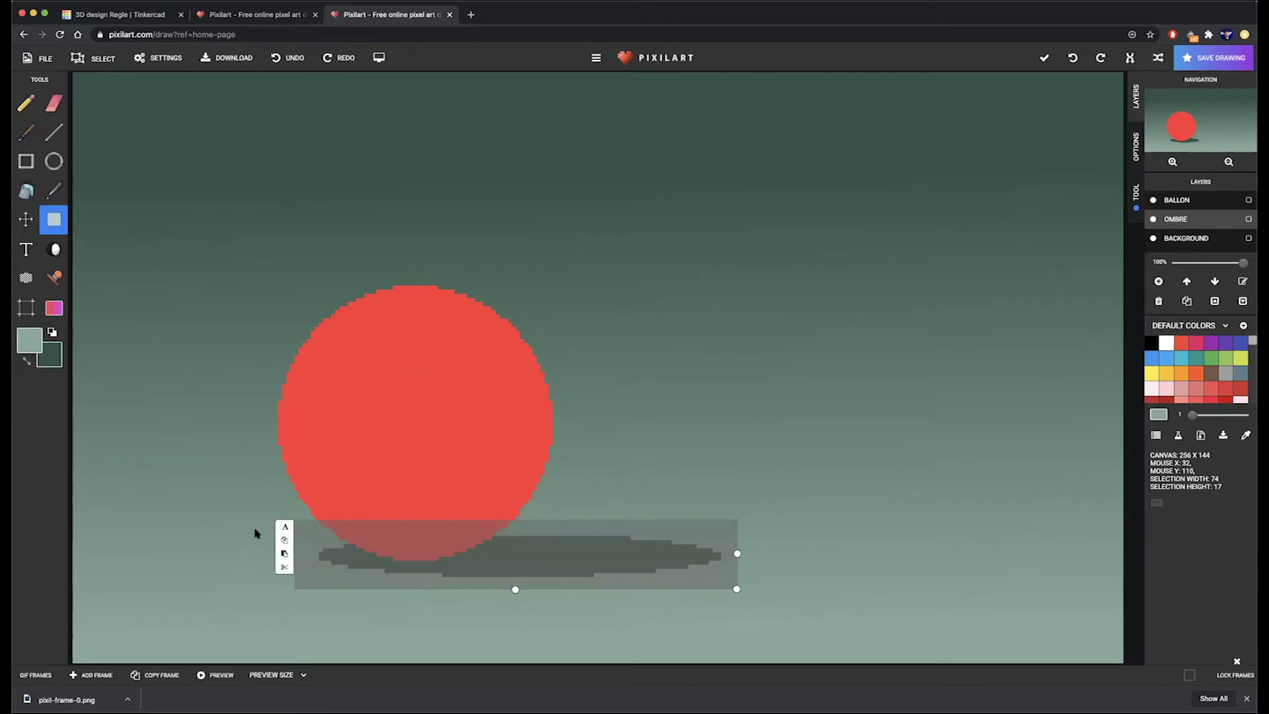
{"action": "left_click", "coordinate": [510, 542]}
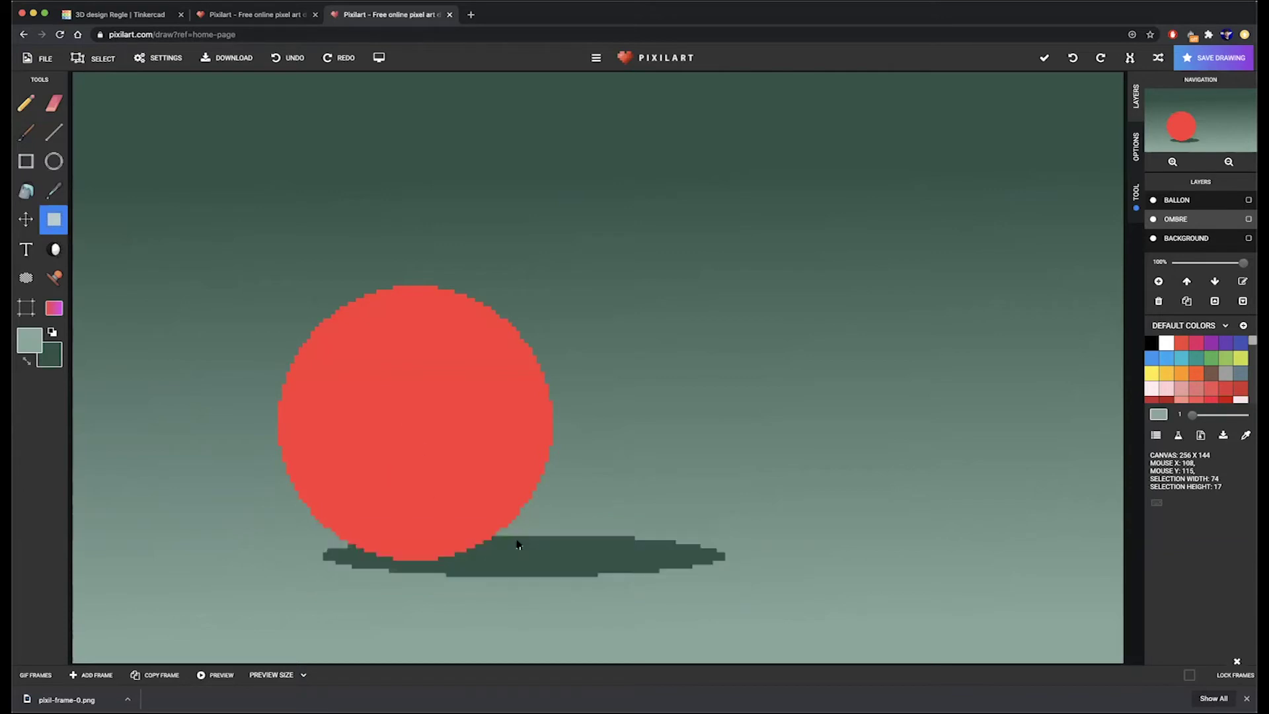
{"action": "key", "text": "ctrl+z"}
{"action": "key", "text": "ctrl+y"}
{"action": "key", "text": "ctrl+z"}
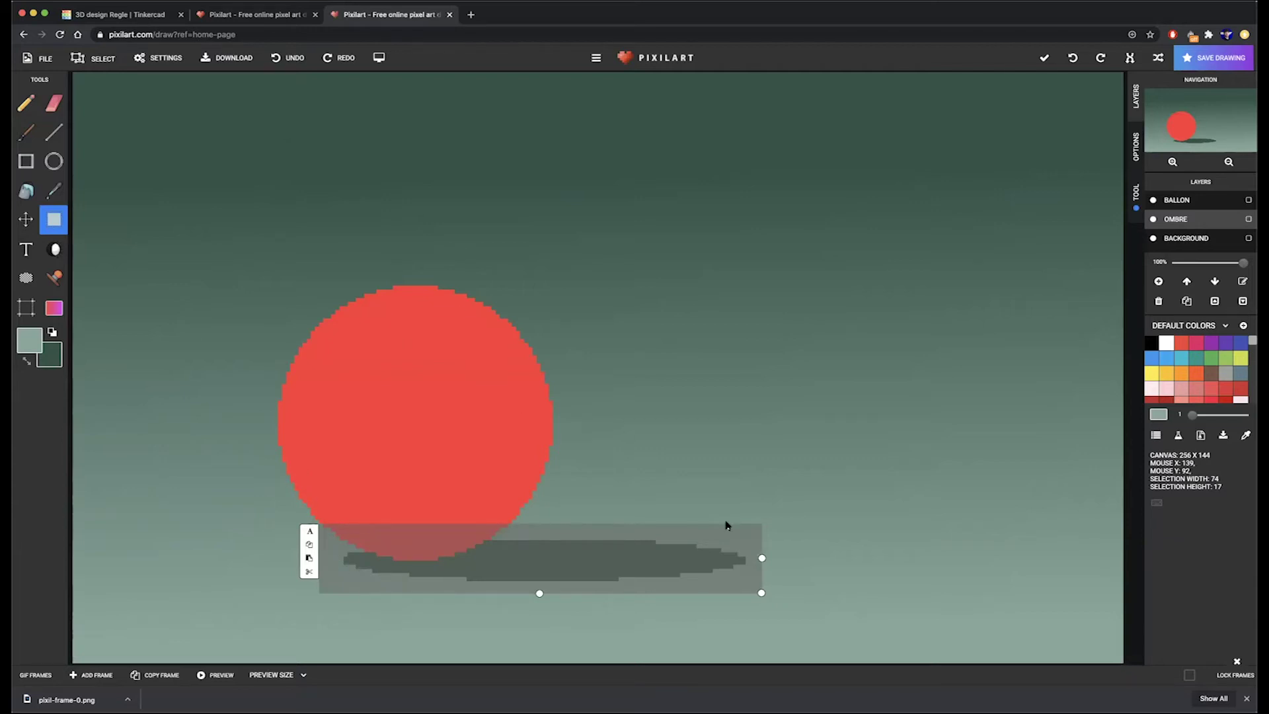
{"action": "left_click_drag", "start_coordinate": [759, 559], "coordinate": [730, 561]}
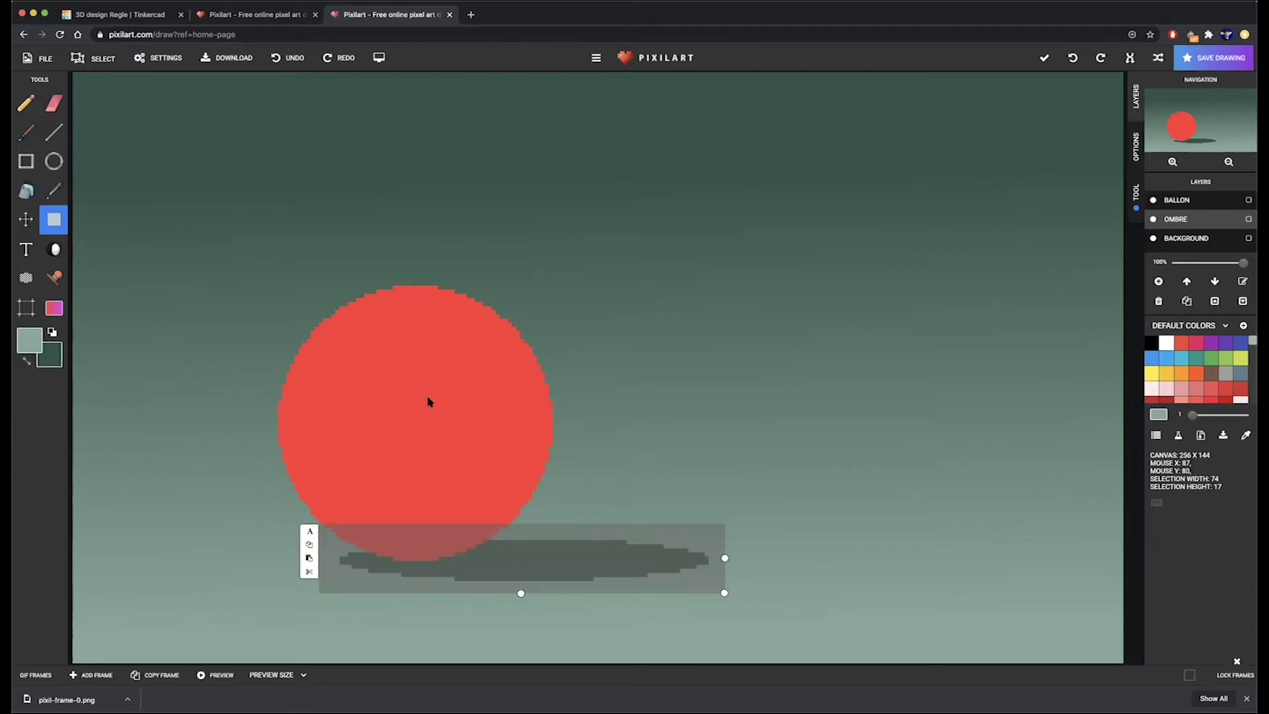
- Shift the widened shadow slightly left so its left end sits beneath the ball
{"action": "scroll", "coordinate": [427, 402], "scroll_direction": "up", "scroll_amount": 5}
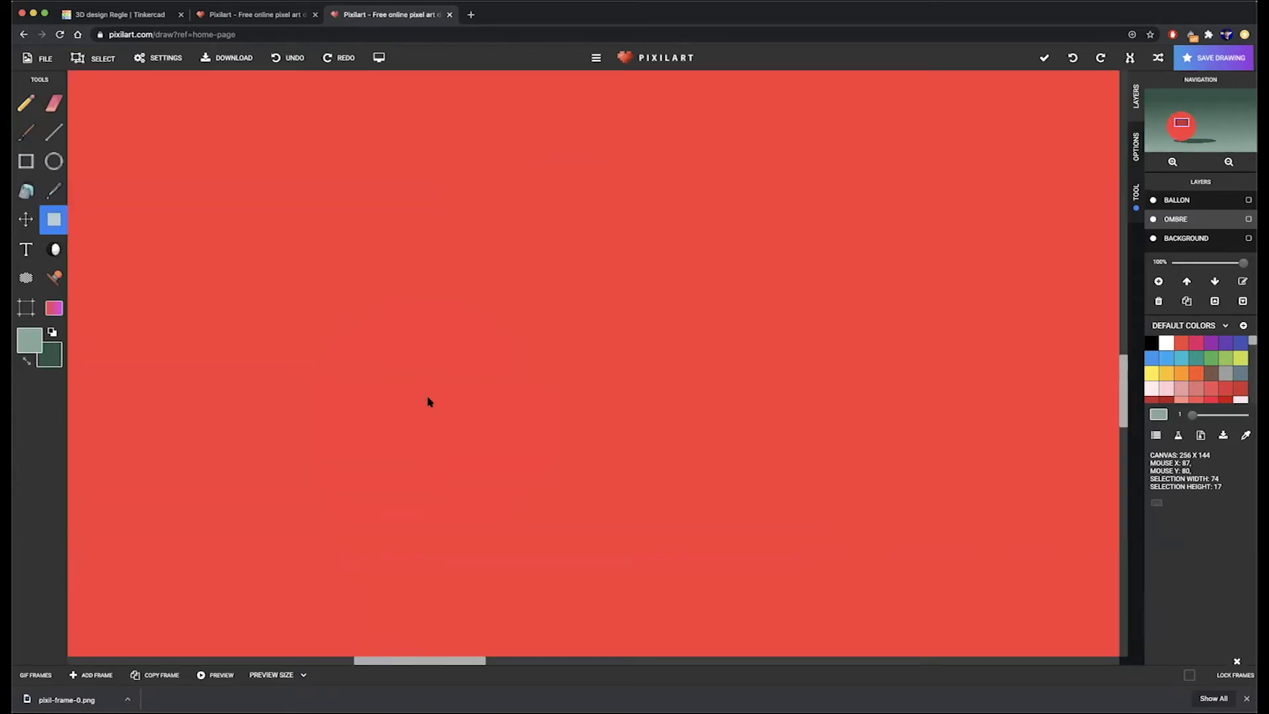
{"action": "scroll", "coordinate": [433, 405], "scroll_direction": "down", "scroll_amount": 5}
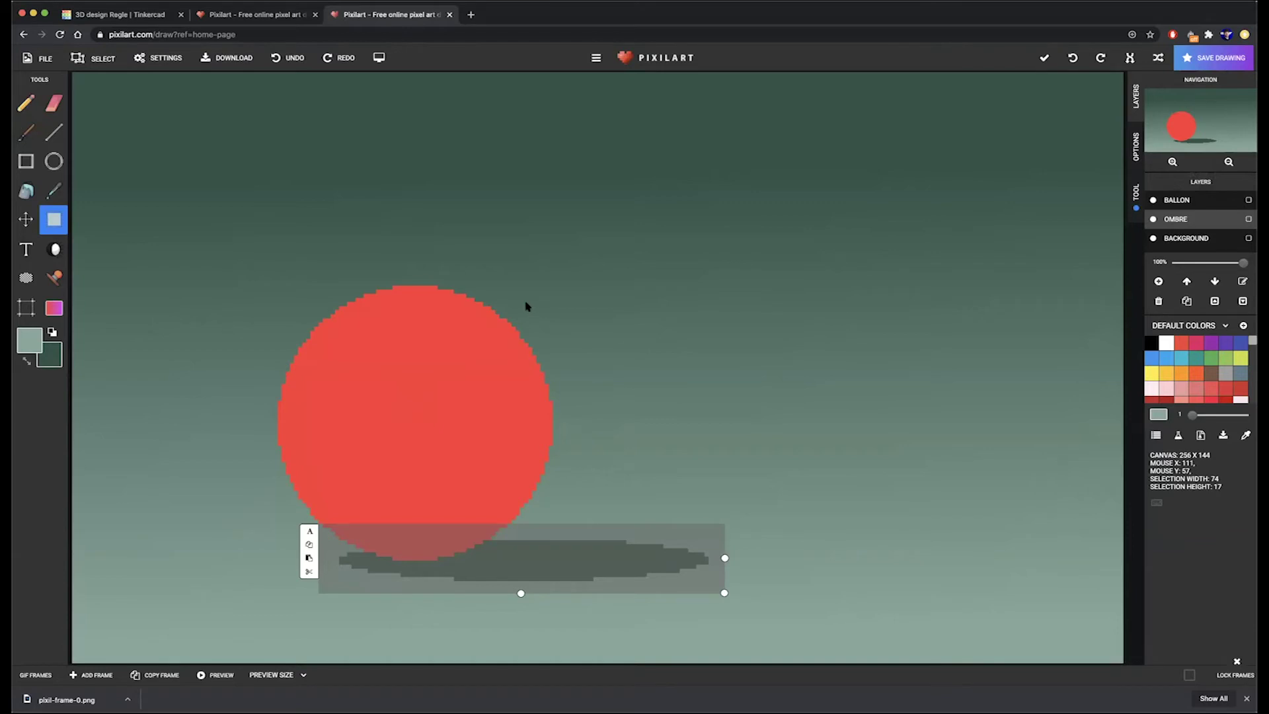
{"action": "left_click_drag", "start_coordinate": [569, 553], "coordinate": [559, 556]}
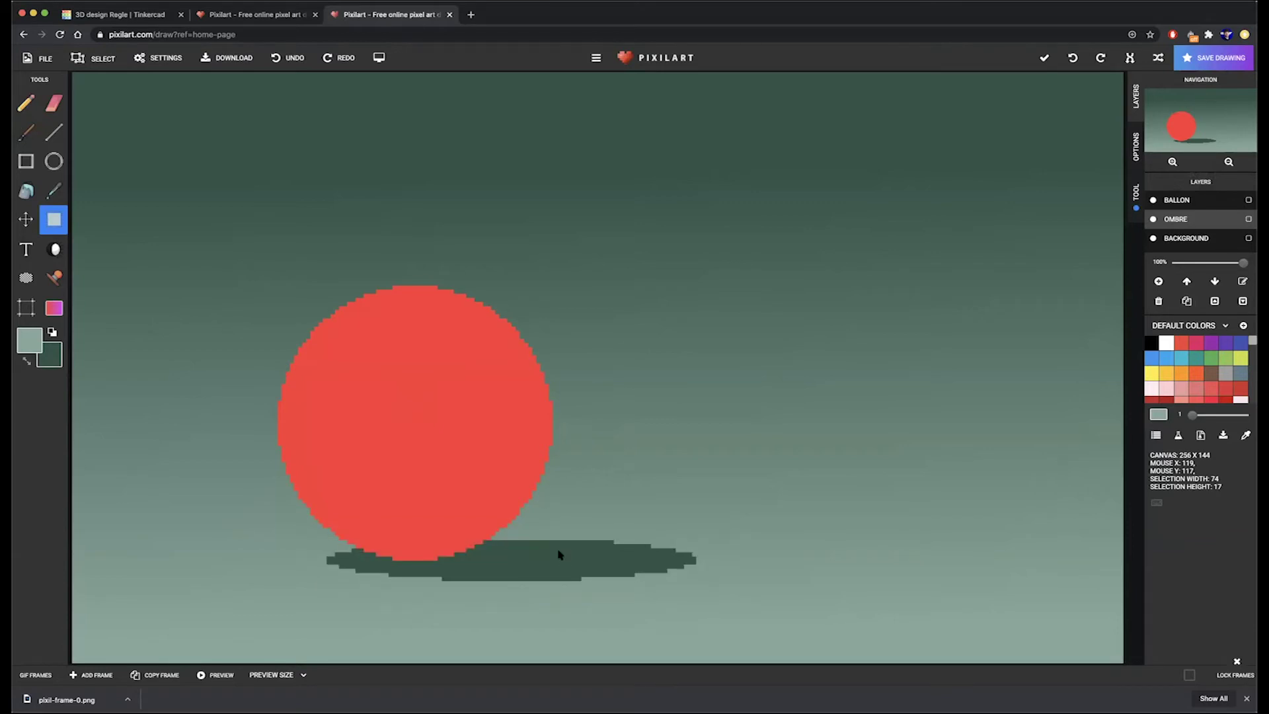
{"action": "left_click", "coordinate": [558, 555]}
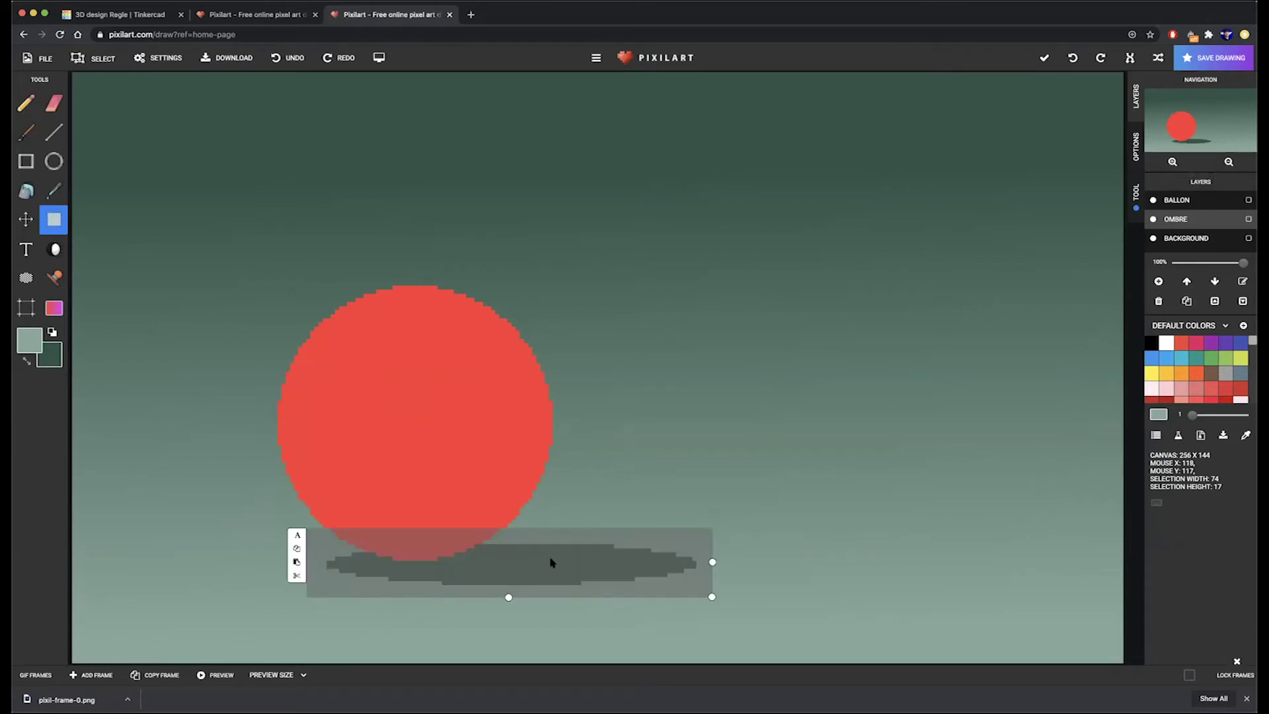
{"action": "left_click_drag", "start_coordinate": [552, 559], "coordinate": [553, 555]}
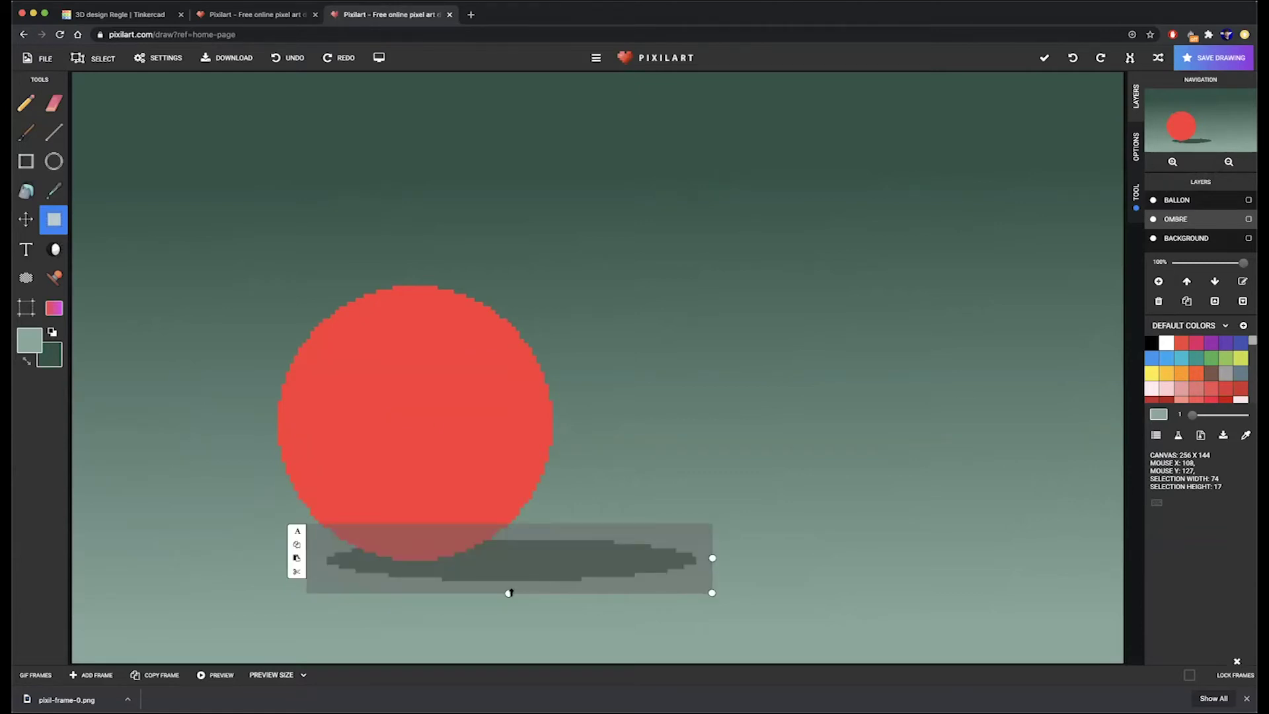
- Make the shadow ellipse slightly taller and settle it against the ball's underside
{"action": "left_click_drag", "start_coordinate": [510, 600], "coordinate": [509, 604]}
{"action": "left_click", "coordinate": [525, 574]}
{"action": "key", "text": "ctrl+z"}
{"action": "key", "text": "ctrl+z"}
{"action": "key", "text": "ctrl+z"}
{"action": "key", "text": "ctrl+z"}
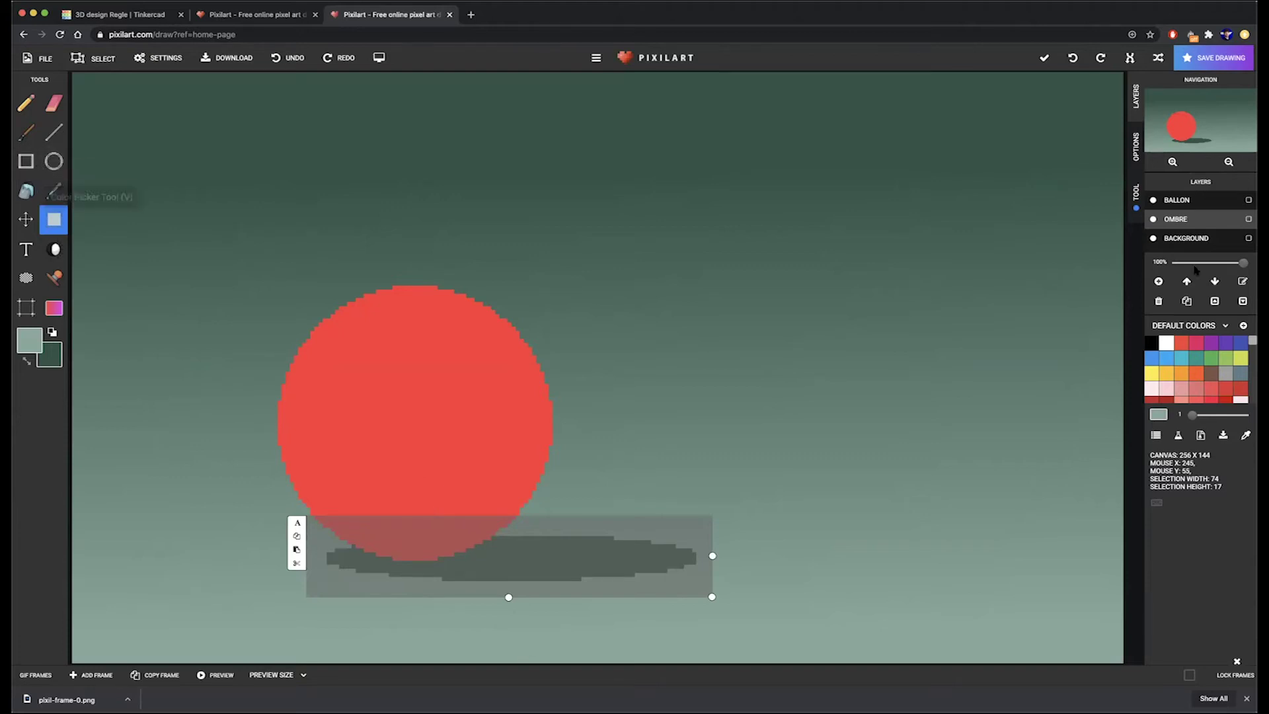
- Duplicate the BALLON layer and rename the copy LUMIERE DOUCE
{"action": "left_click", "coordinate": [1187, 205]}
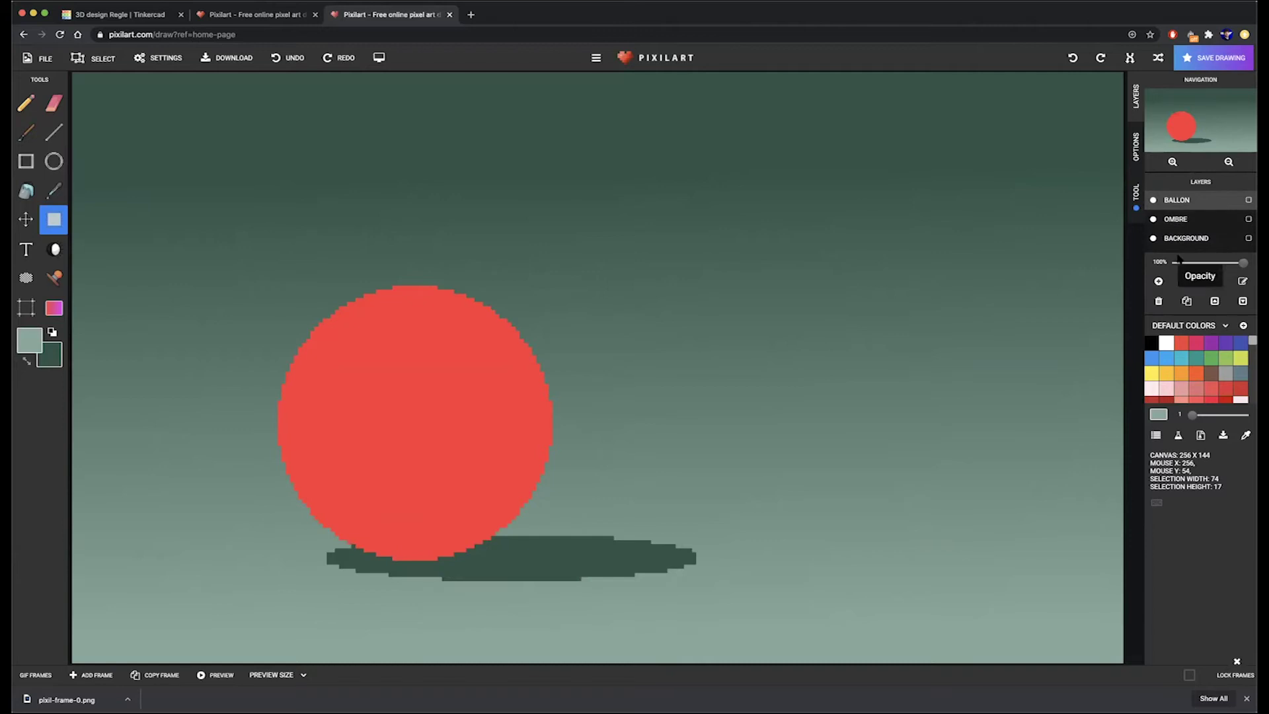
{"action": "left_click", "coordinate": [1187, 302]}
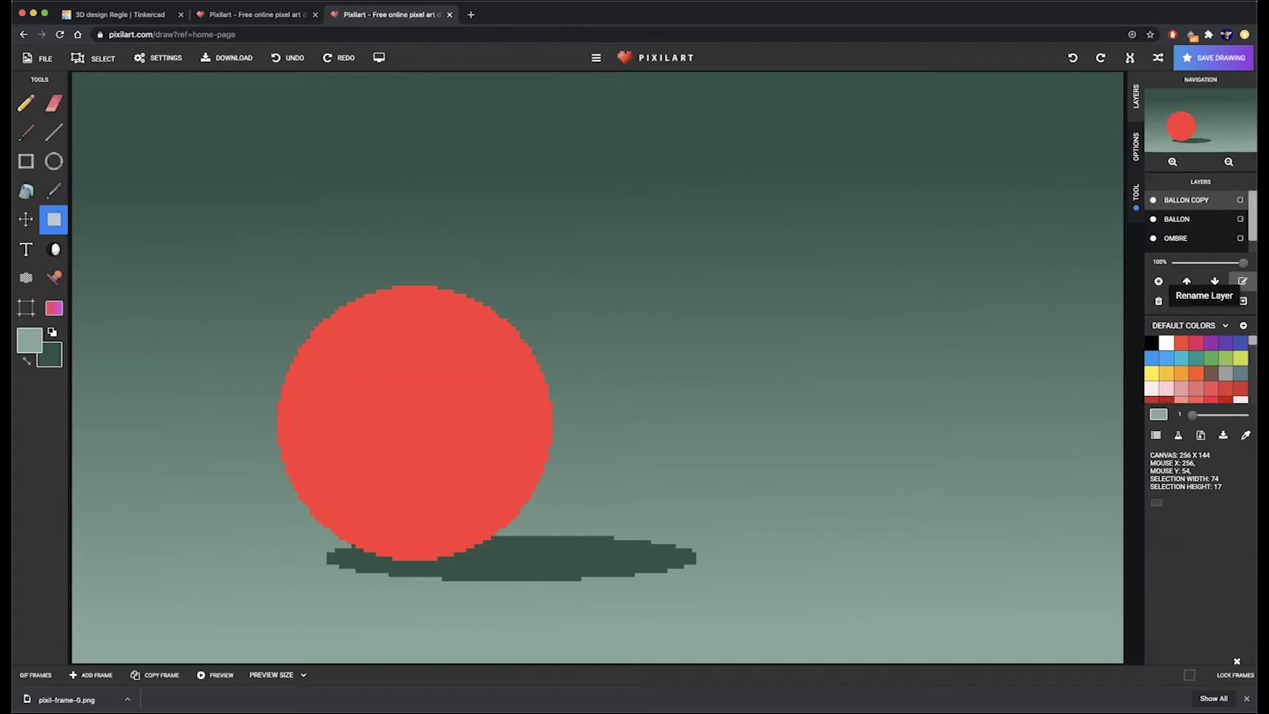
{"action": "left_click", "coordinate": [720, 129]}
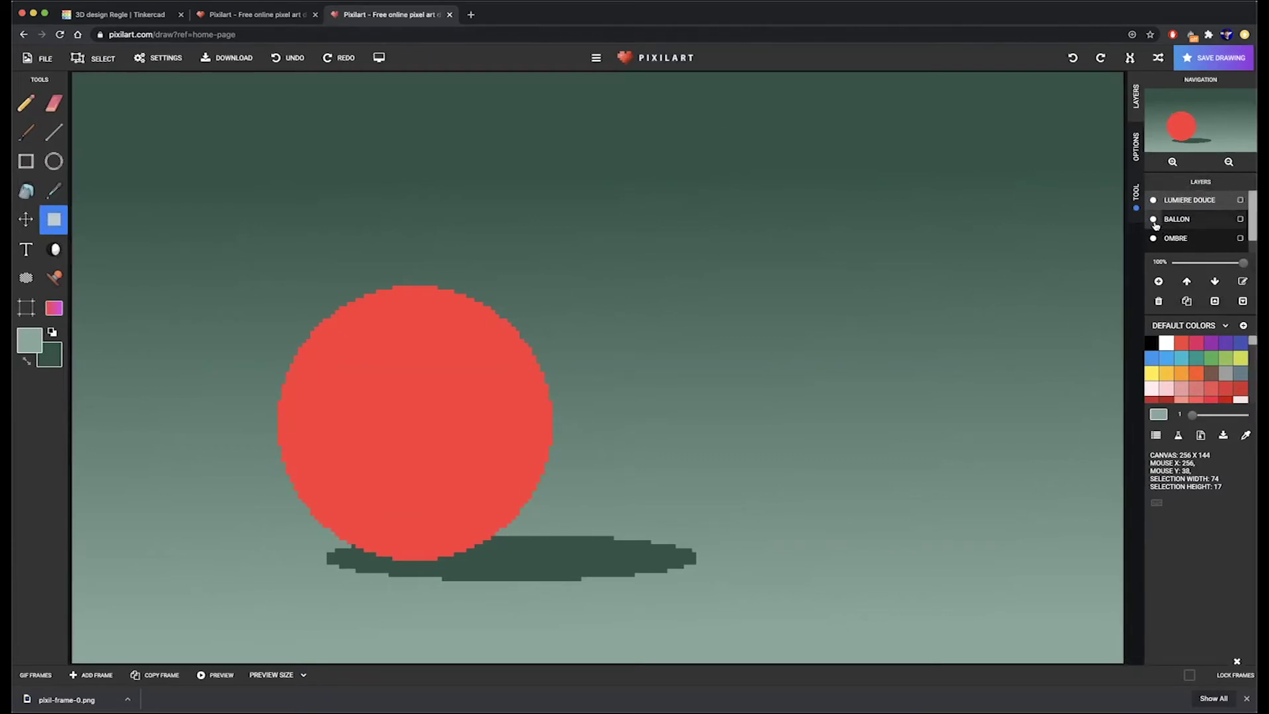
- Hide the BALLON layer while keeping OMBRE and LUMIERE DOUCE visible
{"action": "scroll", "coordinate": [1155, 224], "scroll_direction": "down", "scroll_amount": 2}
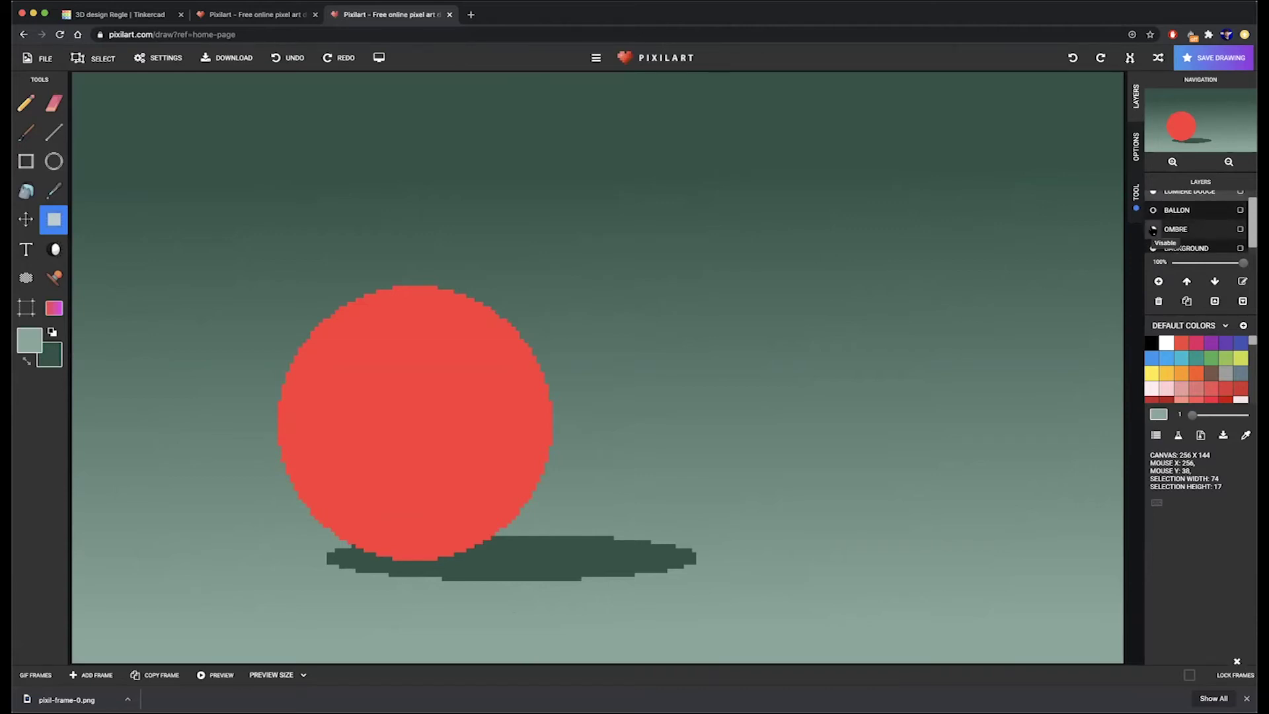
{"action": "left_click", "coordinate": [1154, 230]}
{"action": "left_click", "coordinate": [1155, 230]}
{"action": "scroll", "coordinate": [1157, 231], "scroll_direction": "up", "scroll_amount": 2}
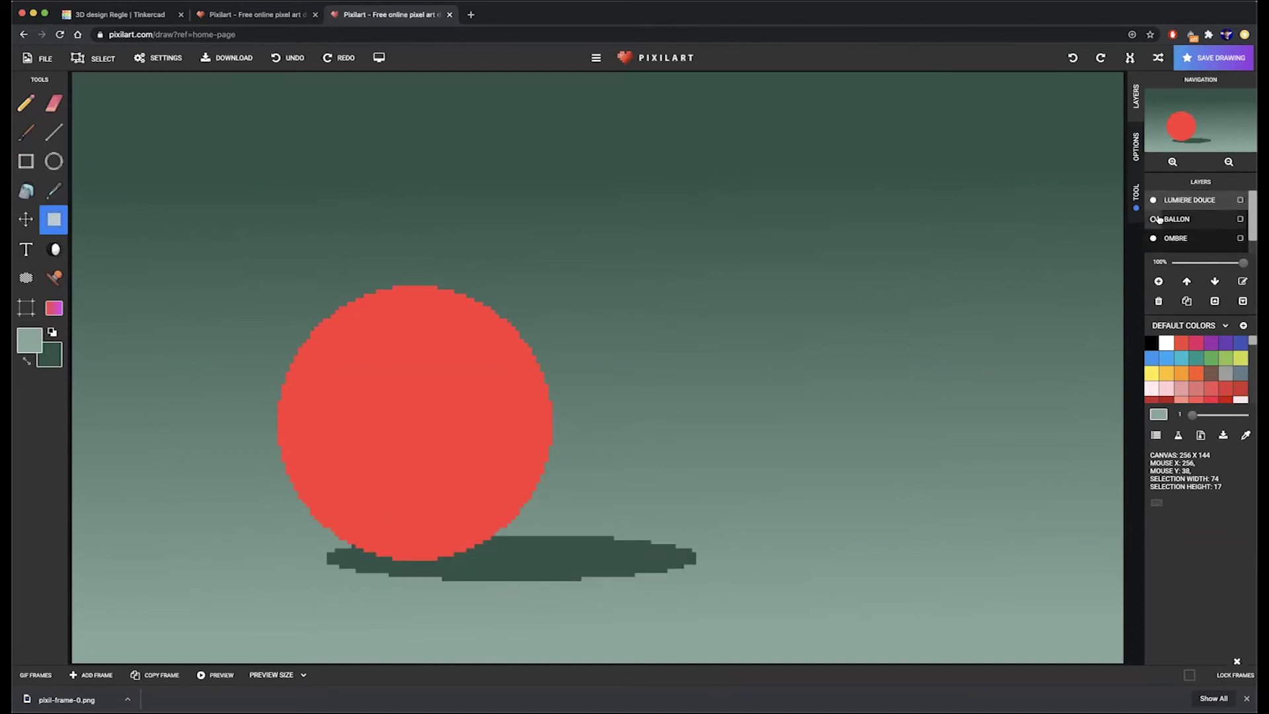
{"action": "left_click", "coordinate": [1154, 219]}
{"action": "left_click", "coordinate": [1154, 219]}
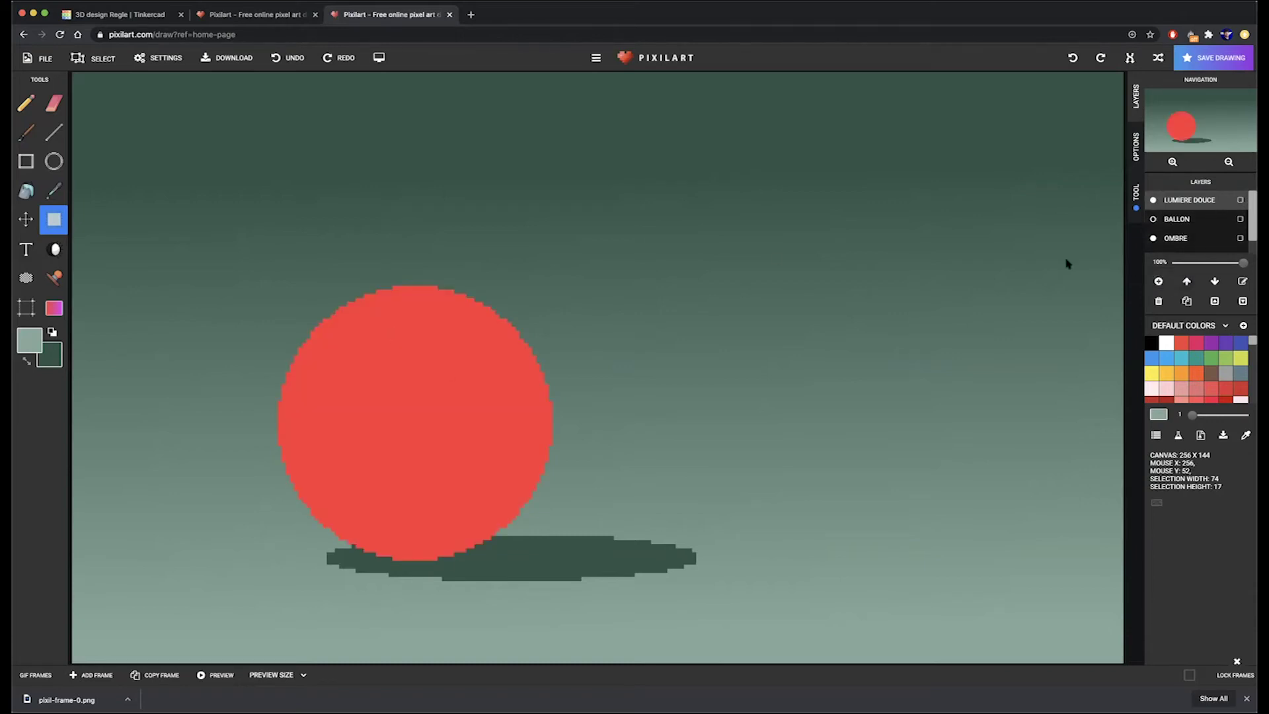
- Choose the eraser for the LUMIERE DOUCE layer and set its pixel size to 4
{"action": "left_click", "coordinate": [54, 103]}
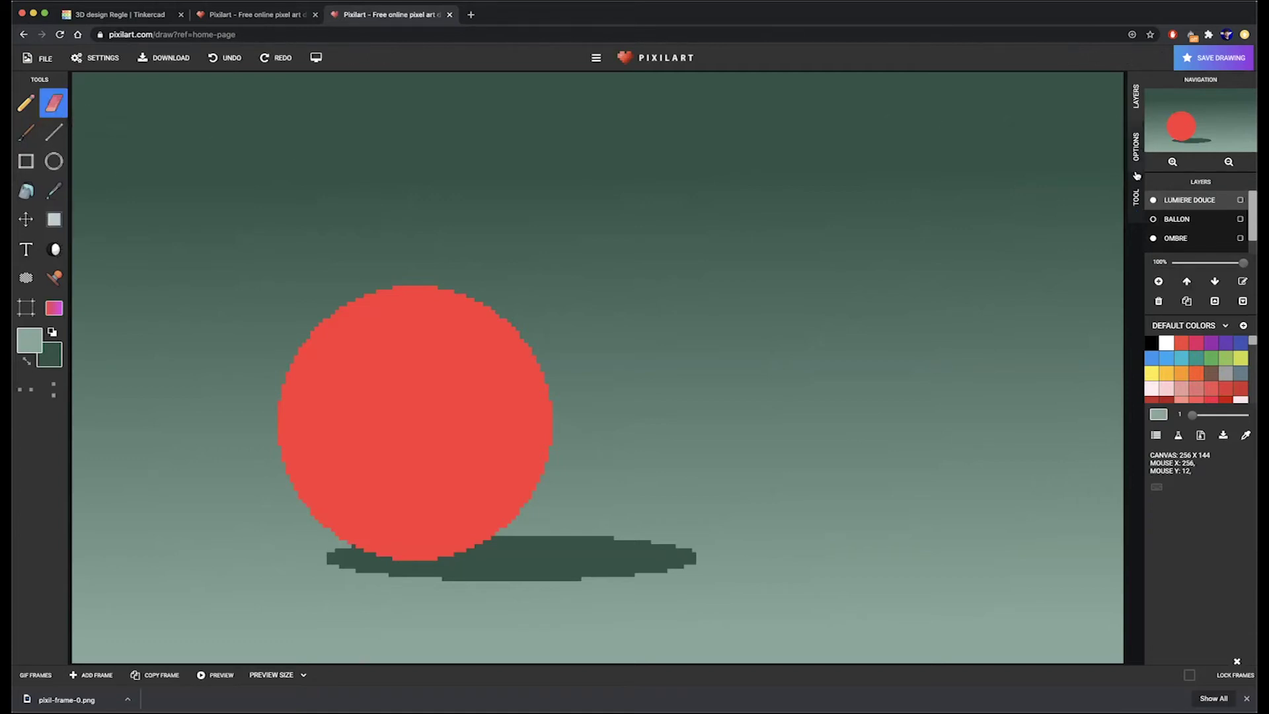
{"action": "left_click", "coordinate": [1134, 197]}
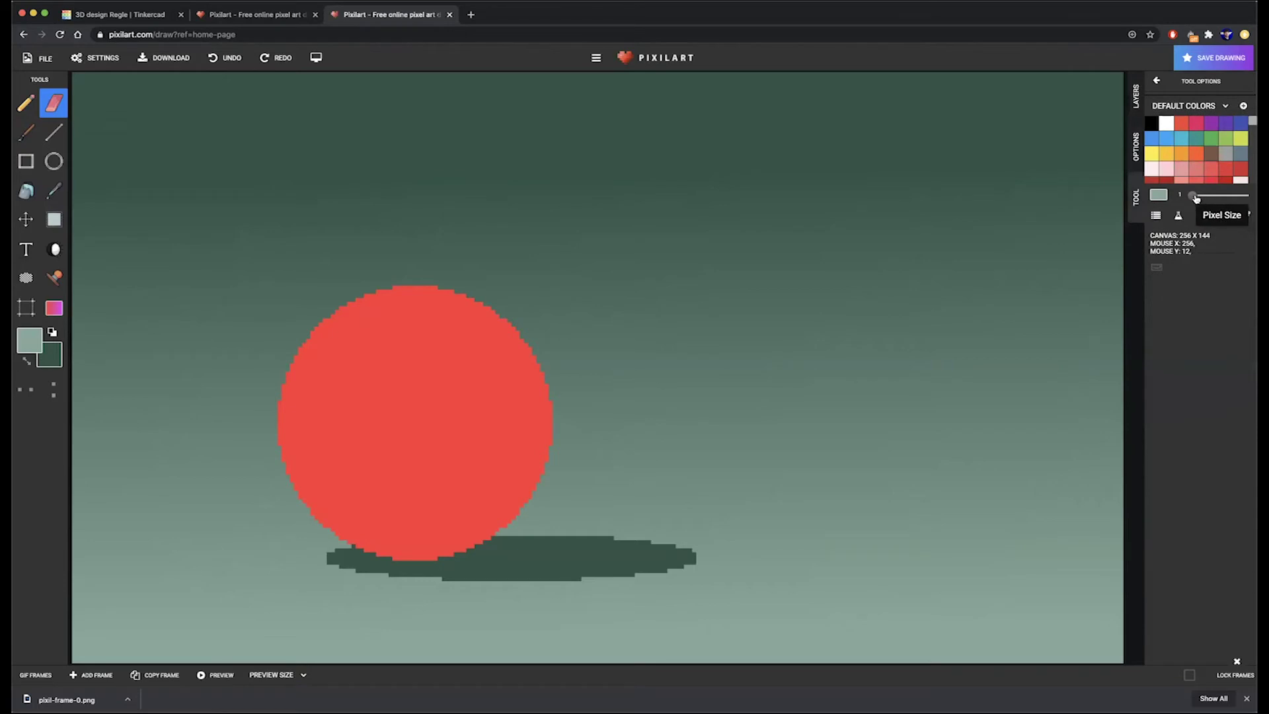
{"action": "left_click_drag", "start_coordinate": [1192, 196], "coordinate": [1202, 197]}
{"action": "scroll", "coordinate": [337, 316], "scroll_direction": "up", "scroll_amount": 1}
{"action": "scroll", "coordinate": [419, 315], "scroll_direction": "down", "scroll_amount": 1}
{"action": "scroll", "coordinate": [218, 479], "scroll_direction": "up", "scroll_amount": 1}
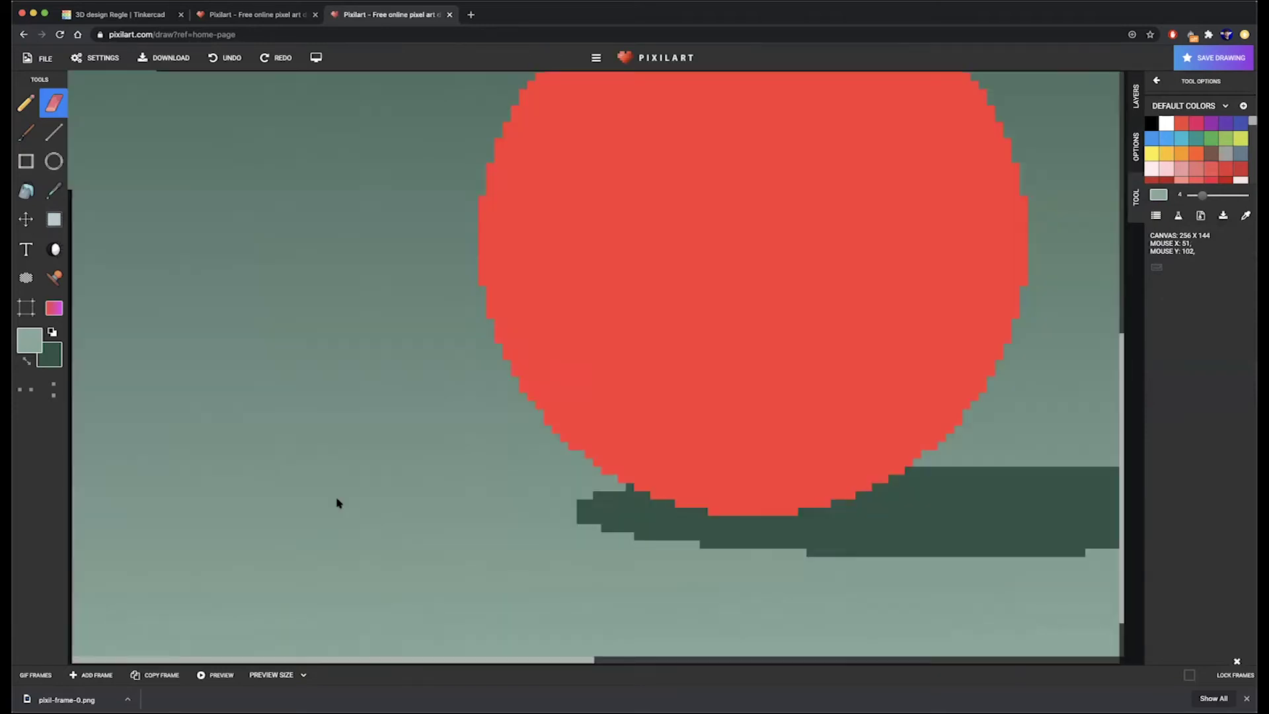
{"action": "scroll", "coordinate": [344, 476], "scroll_direction": "up", "scroll_amount": 1}
{"action": "scroll", "coordinate": [348, 456], "scroll_direction": "down", "scroll_amount": 2}
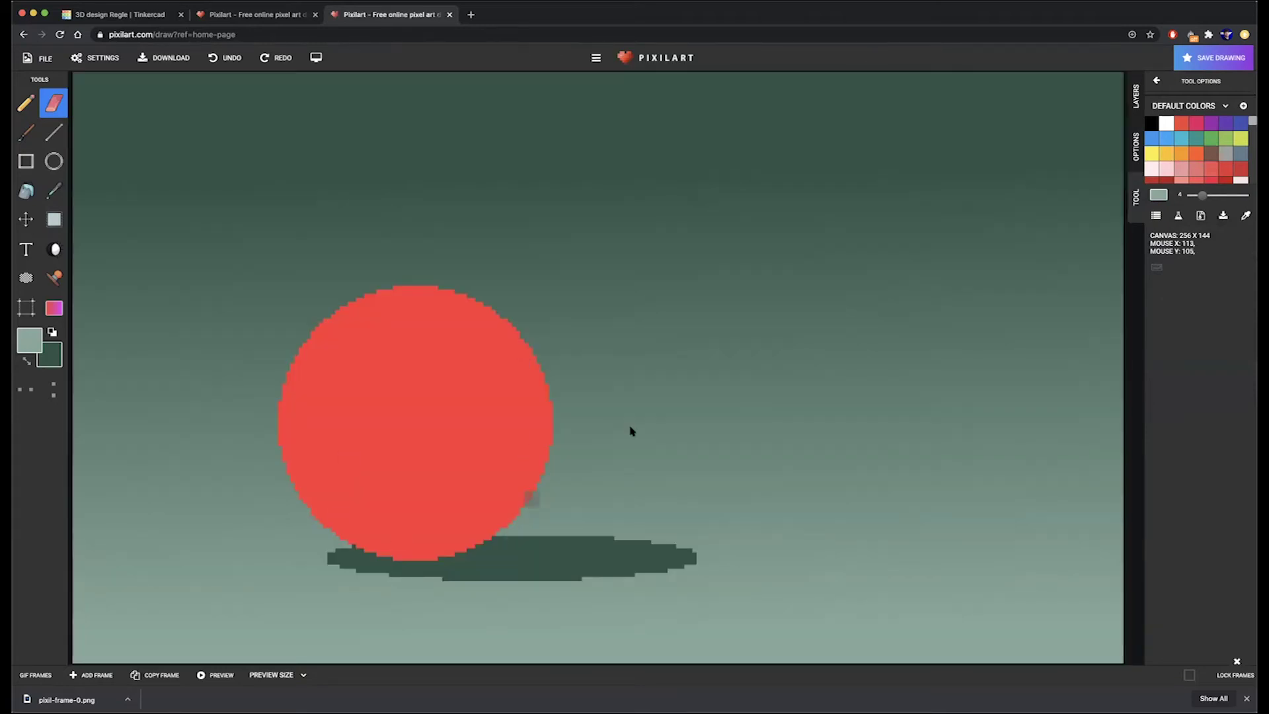
- Try erasing curved bands across the lower right of the ball on LUMIERE DOUCE, and undo the strokes
{"action": "left_click_drag", "start_coordinate": [256, 484], "coordinate": [441, 476]}
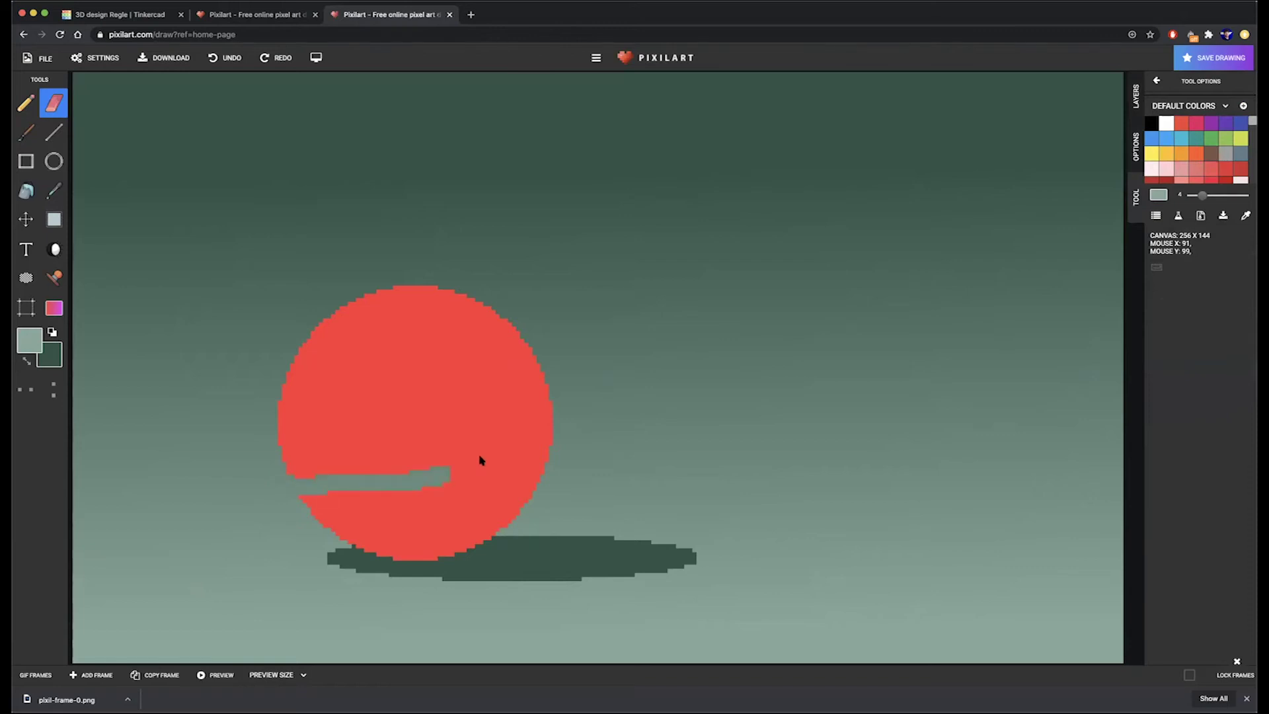
{"action": "left_click_drag", "start_coordinate": [523, 291], "coordinate": [520, 294]}
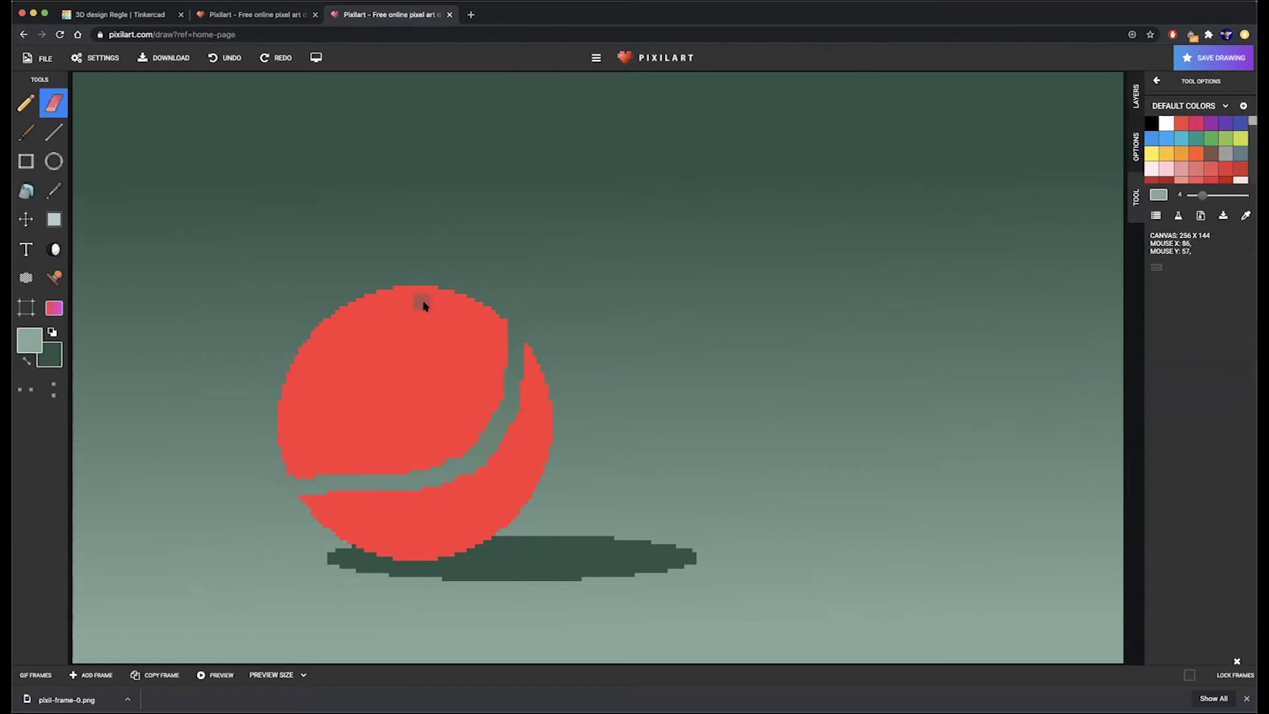
{"action": "key", "text": "ctrl+z"}
{"action": "key", "text": "ctrl+z"}
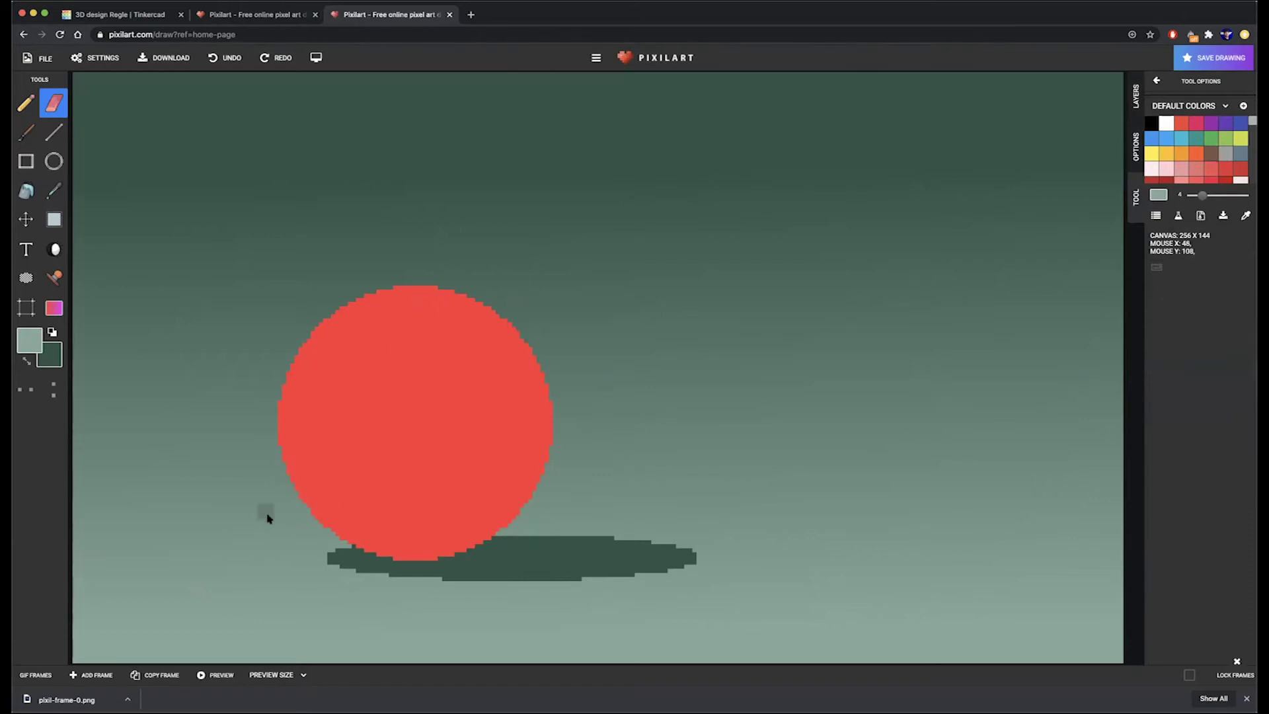
{"action": "mouse_move", "coordinate": [298, 505]}
{"action": "left_mouse_down"}
{"action": "mouse_move", "coordinate": [346, 505]}
{"action": "mouse_move", "coordinate": [487, 445]}
{"action": "mouse_move", "coordinate": [532, 345]}
{"action": "left_mouse_up"}
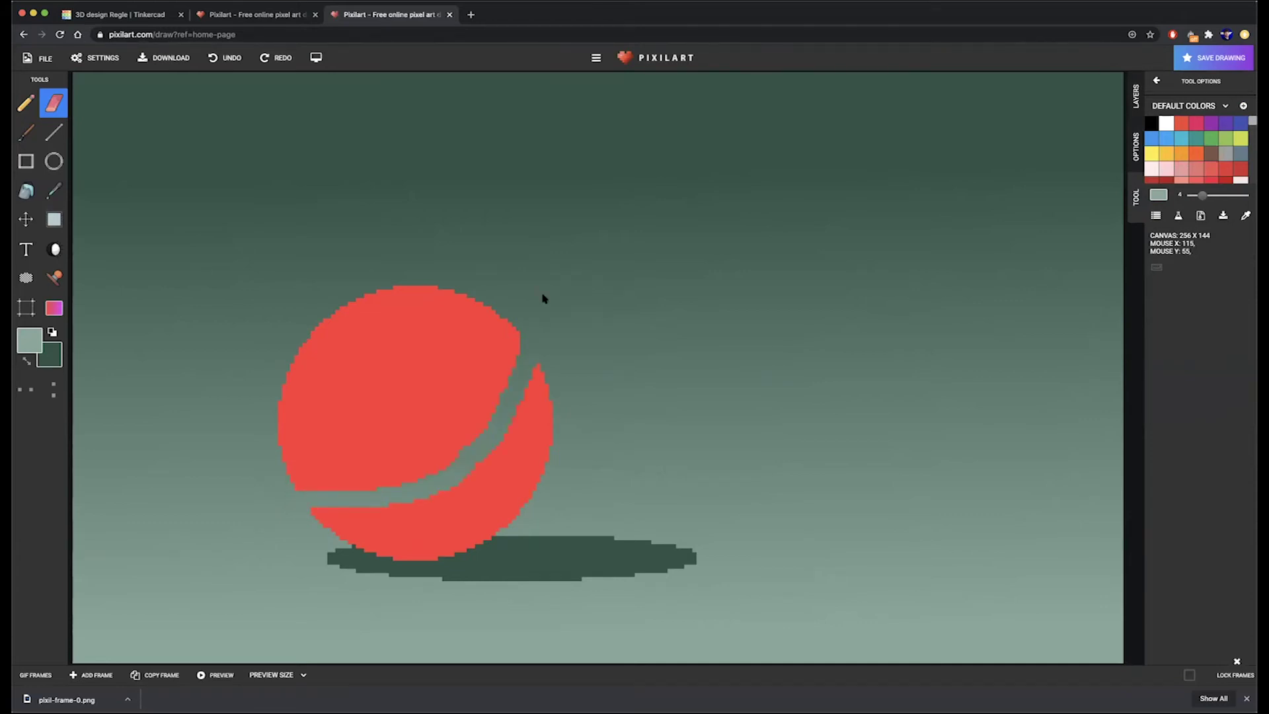
{"action": "scroll", "coordinate": [544, 296], "scroll_direction": "up", "scroll_amount": 3}
{"action": "scroll", "coordinate": [545, 296], "scroll_direction": "down", "scroll_amount": 3}
{"action": "key", "text": "ctrl+z"}
- Erase the upper-left part of the LUMIERE DOUCE ball along a curve, leaving only a crescent on its lower-right side
{"action": "left_click_drag", "start_coordinate": [303, 508], "coordinate": [401, 478]}
{"action": "left_click_drag", "start_coordinate": [492, 311], "coordinate": [411, 456]}
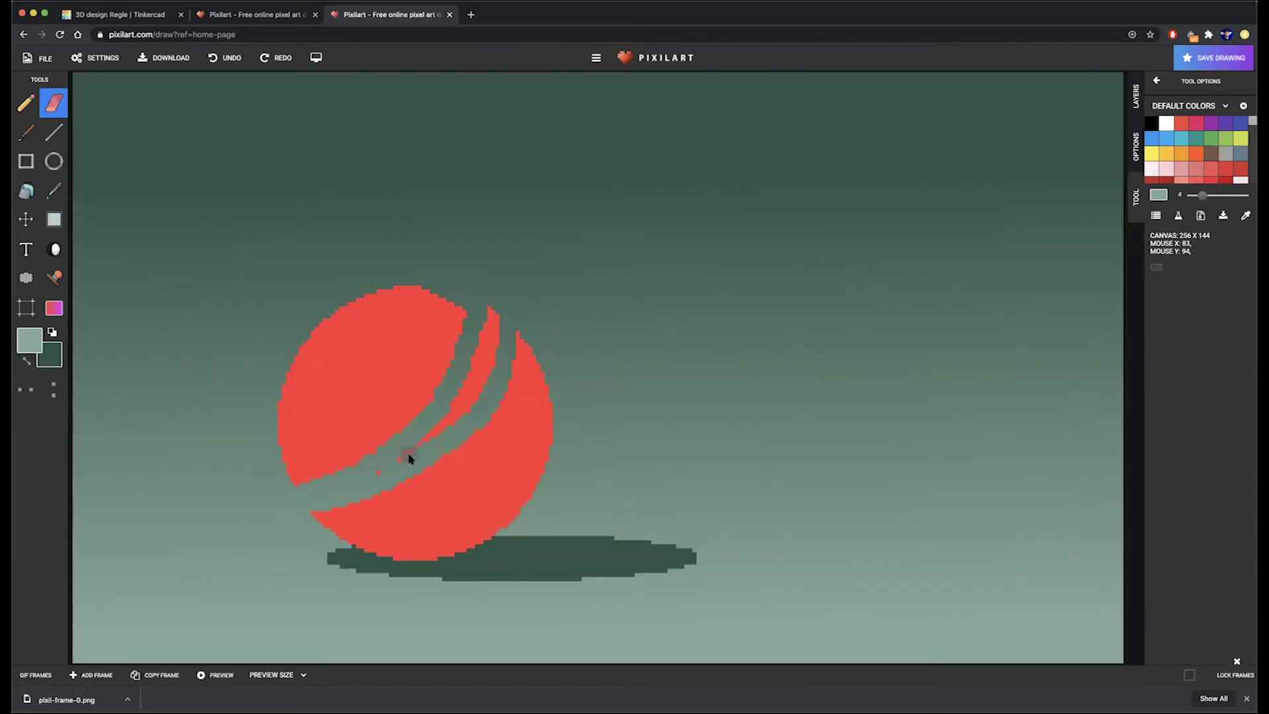
{"action": "mouse_move", "coordinate": [478, 350]}
{"action": "left_mouse_down"}
{"action": "mouse_move", "coordinate": [488, 314]}
{"action": "mouse_move", "coordinate": [492, 367]}
{"action": "mouse_move", "coordinate": [469, 408]}
{"action": "mouse_move", "coordinate": [287, 478]}
{"action": "mouse_move", "coordinate": [385, 437]}
{"action": "mouse_move", "coordinate": [433, 338]}
{"action": "left_mouse_up"}
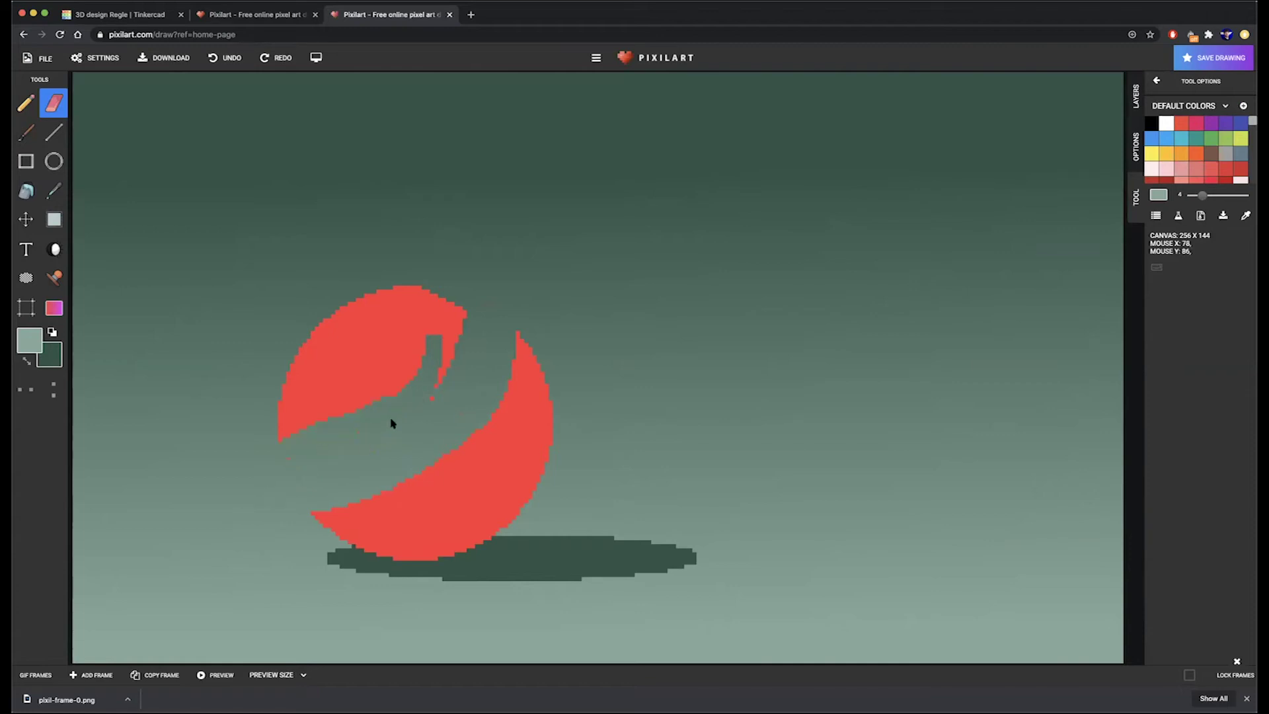
{"action": "mouse_move", "coordinate": [254, 454]}
{"action": "left_mouse_down"}
{"action": "mouse_move", "coordinate": [451, 277]}
{"action": "mouse_move", "coordinate": [283, 351]}
{"action": "mouse_move", "coordinate": [374, 309]}
{"action": "left_mouse_up"}
{"action": "mouse_move", "coordinate": [308, 370]}
{"action": "left_mouse_down"}
{"action": "mouse_move", "coordinate": [332, 380]}
{"action": "mouse_move", "coordinate": [268, 412]}
{"action": "mouse_move", "coordinate": [341, 346]}
{"action": "mouse_move", "coordinate": [318, 371]}
{"action": "mouse_move", "coordinate": [374, 331]}
{"action": "mouse_move", "coordinate": [393, 335]}
{"action": "mouse_move", "coordinate": [375, 371]}
{"action": "mouse_move", "coordinate": [407, 355]}
{"action": "mouse_move", "coordinate": [387, 404]}
{"action": "mouse_move", "coordinate": [440, 288]}
{"action": "mouse_move", "coordinate": [434, 324]}
{"action": "mouse_move", "coordinate": [449, 301]}
{"action": "mouse_move", "coordinate": [460, 326]}
{"action": "mouse_move", "coordinate": [436, 376]}
{"action": "left_mouse_up"}
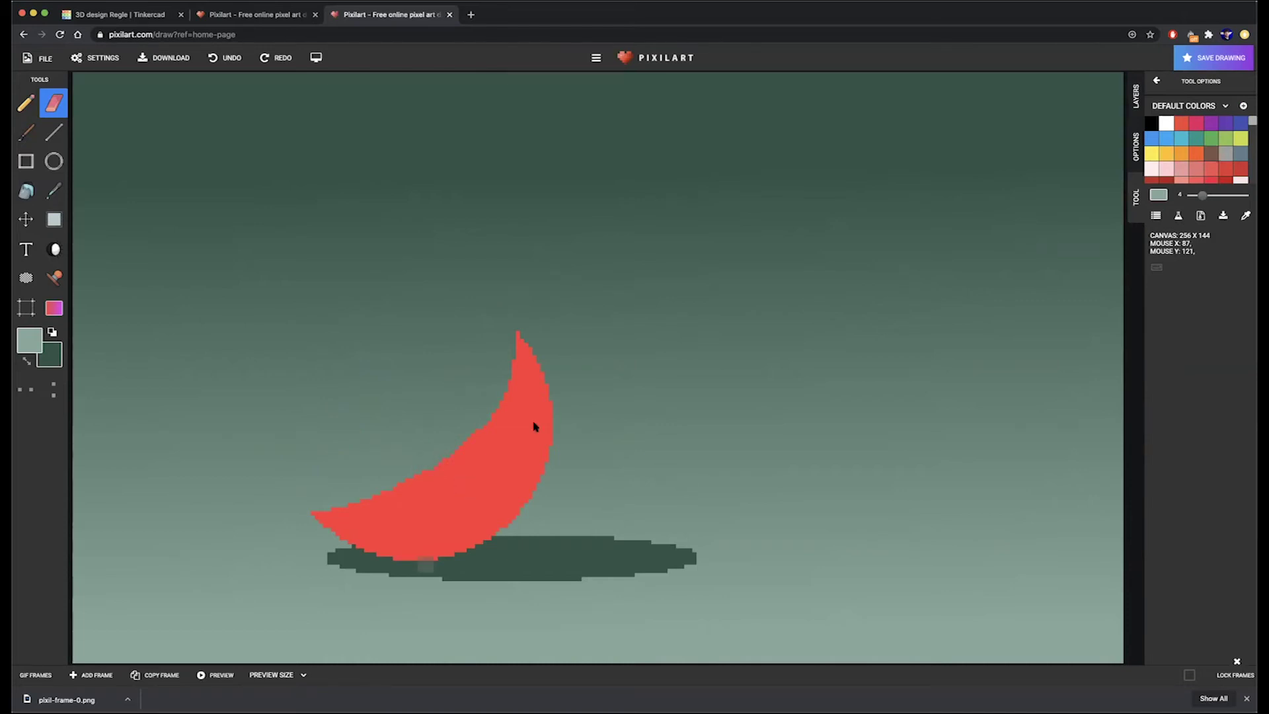
- Darken a short streak inside the crescent with the Lighten/Darken tool at reduced strength, and rename the layer OMBRE DOUCE
{"action": "left_click", "coordinate": [55, 249]}
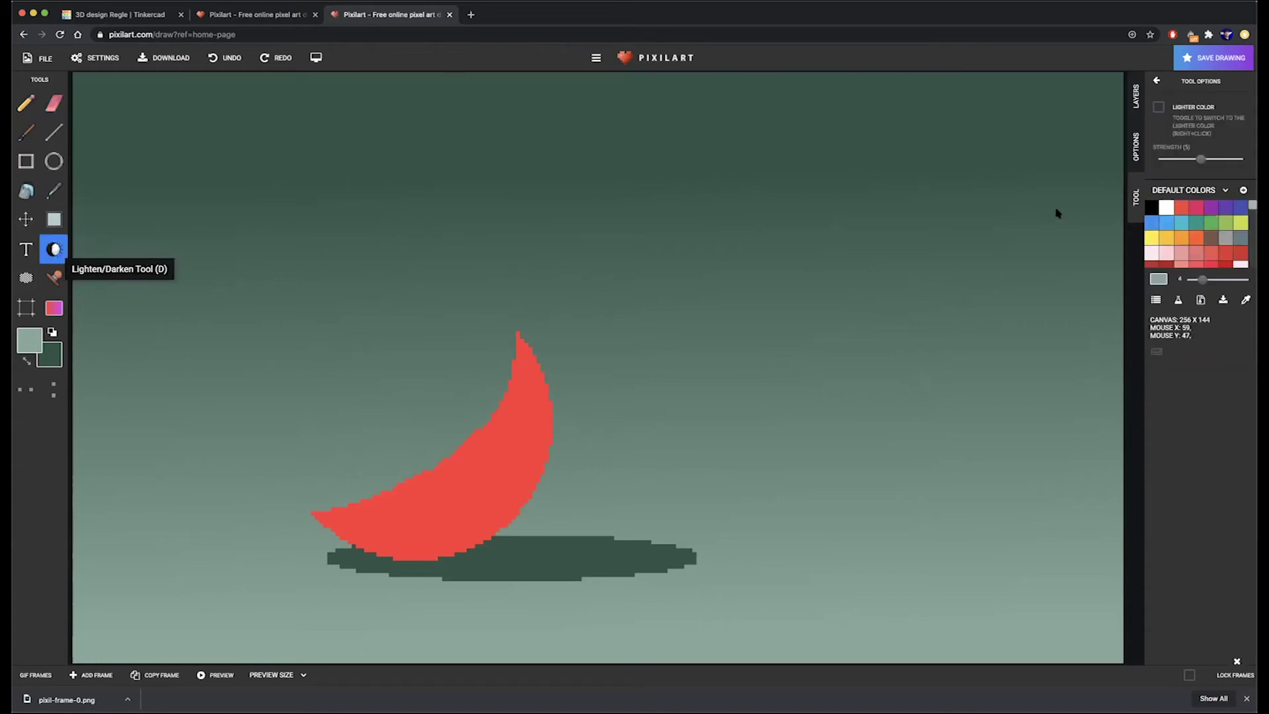
{"action": "left_click", "coordinate": [1137, 96]}
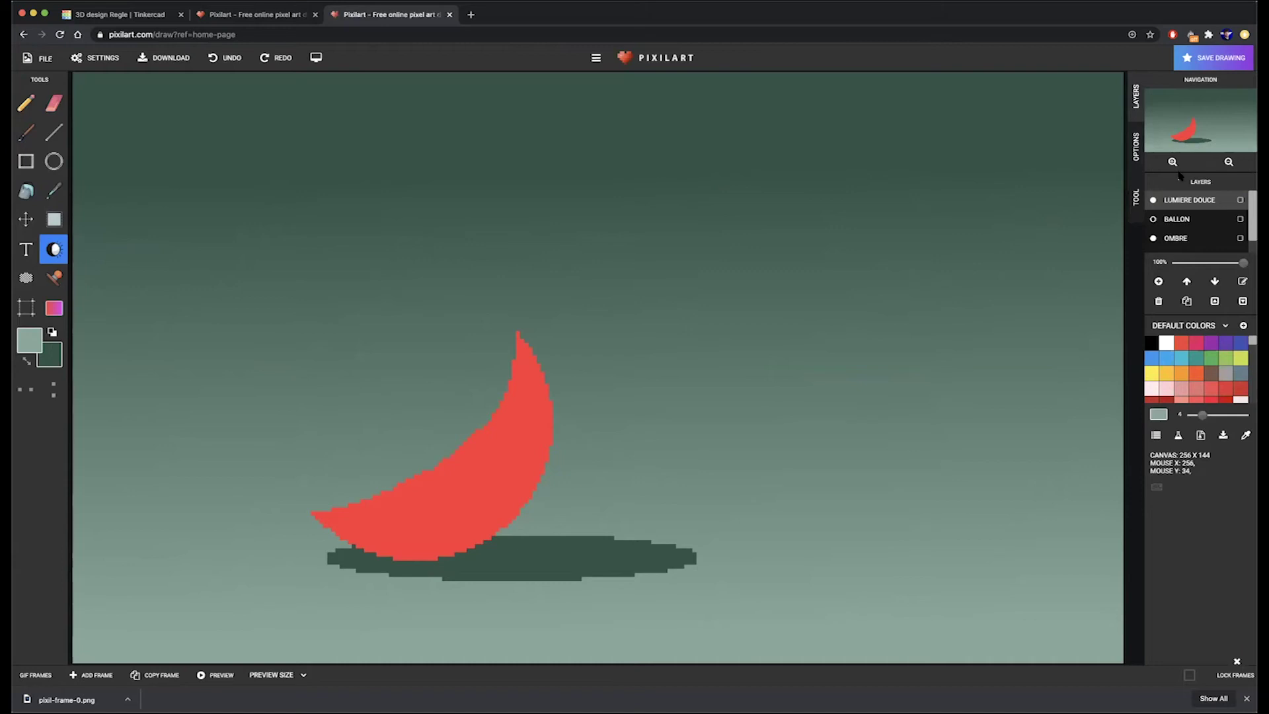
{"action": "left_click", "coordinate": [1136, 199]}
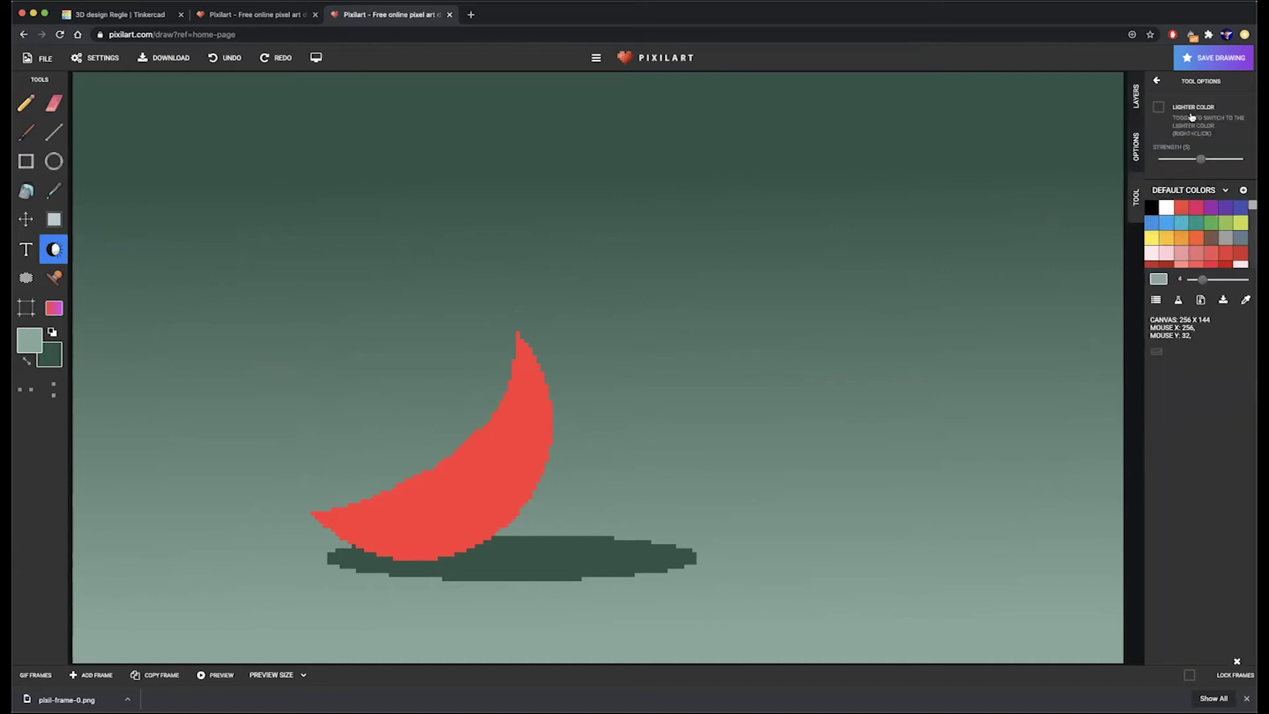
{"action": "left_click_drag", "start_coordinate": [1200, 161], "coordinate": [1138, 160]}
{"action": "left_click", "coordinate": [1140, 106]}
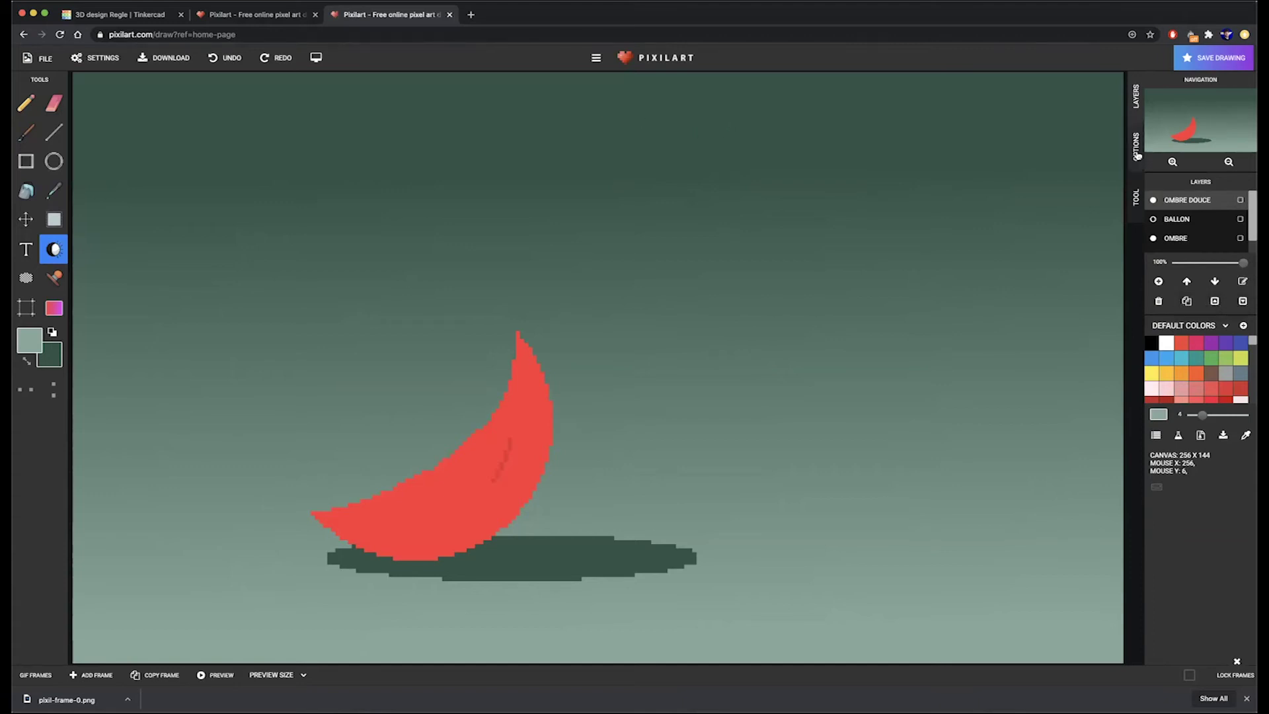
- Set the darkening strength to 2 and darken a small spot near the crescent's outer edge
{"action": "left_click", "coordinate": [1136, 196]}
{"action": "left_click_drag", "start_coordinate": [1168, 161], "coordinate": [1172, 161]}
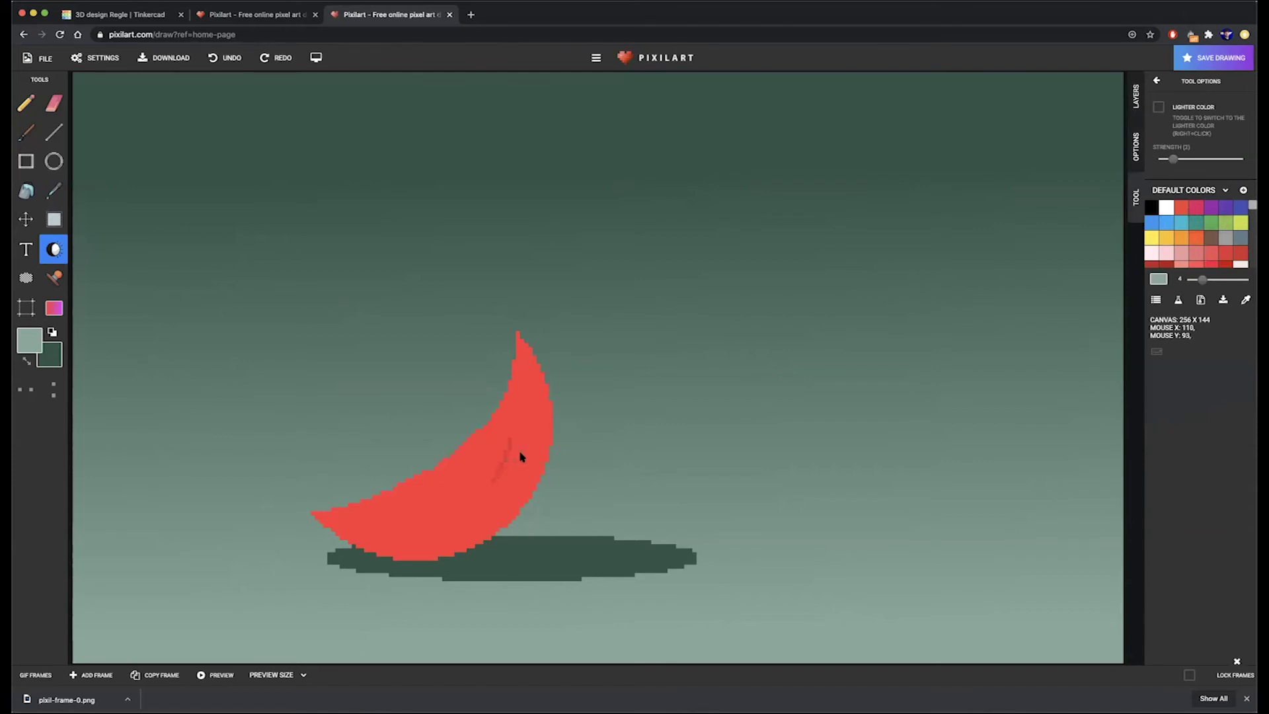
{"action": "left_click_drag", "start_coordinate": [520, 457], "coordinate": [522, 461]}
- Sample the darker red from the darkened spot and fill the whole OMBRE DOUCE crescent with it
{"action": "left_click", "coordinate": [54, 191]}
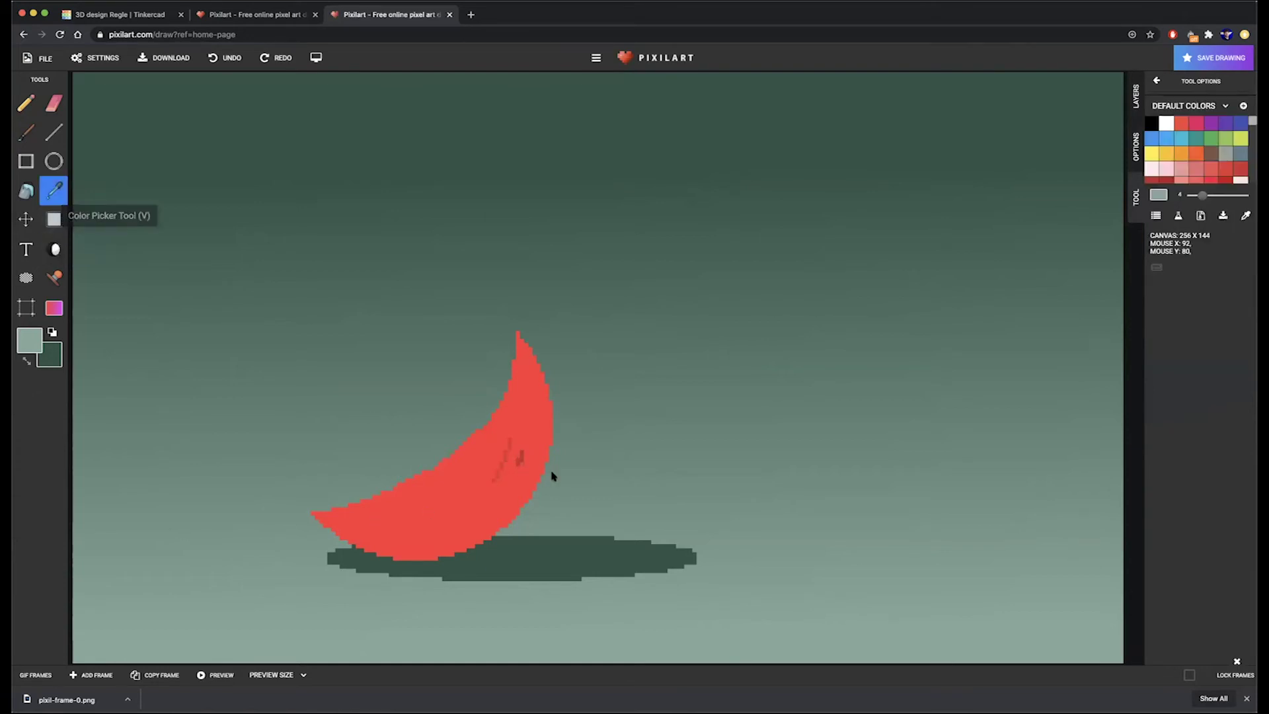
{"action": "left_click", "coordinate": [520, 454]}
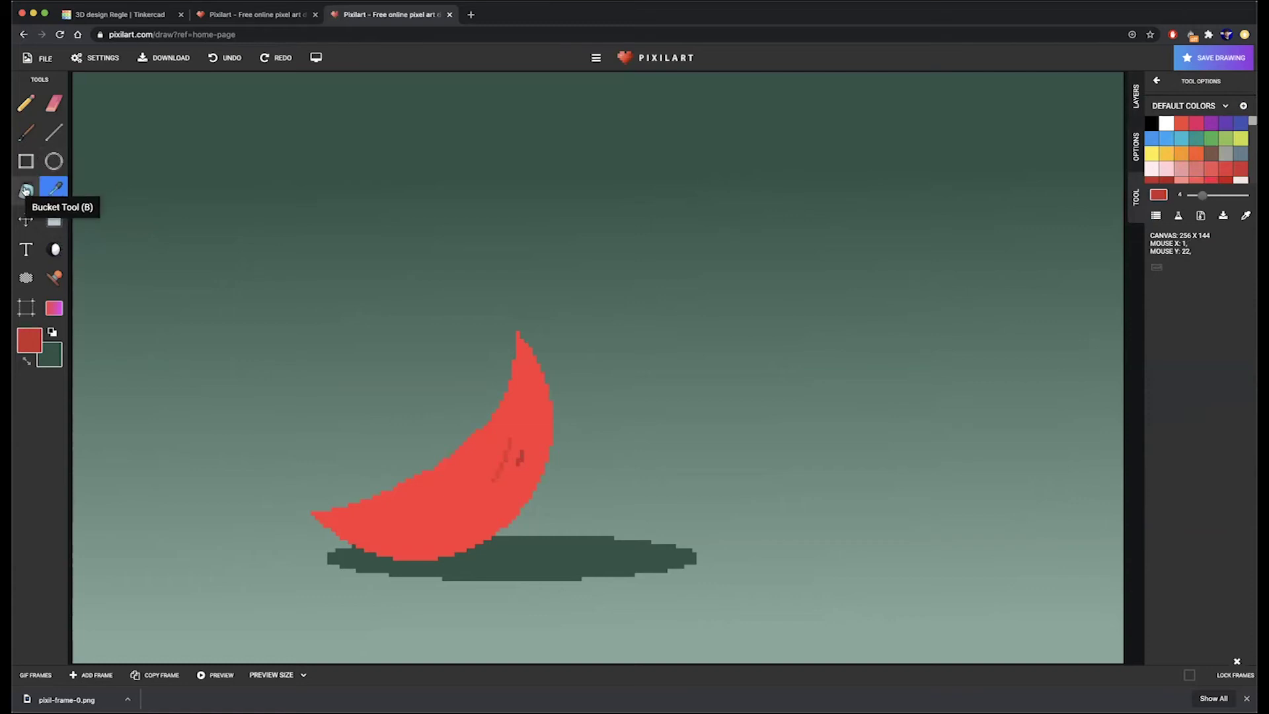
{"action": "left_click", "coordinate": [26, 191]}
{"action": "left_click", "coordinate": [465, 450]}
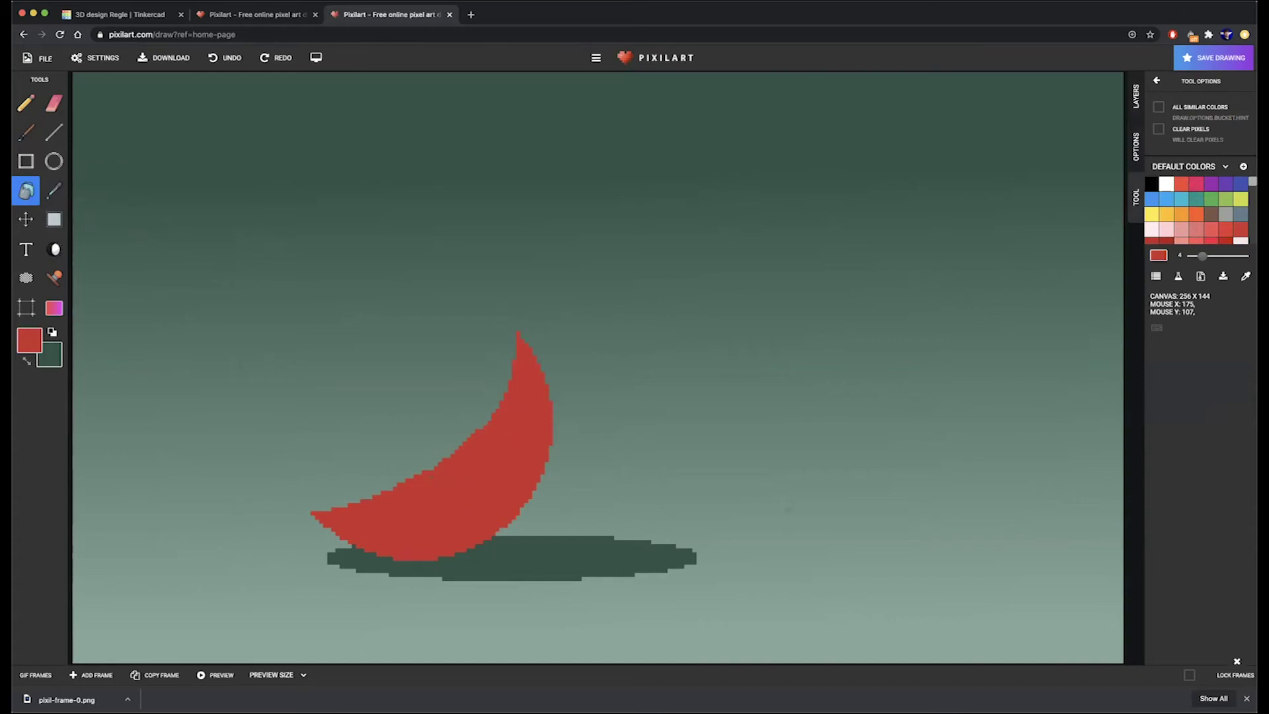
- Show the BALLON layer again and smooth the curved inner edge of OMBRE DOUCE using the eraser at pixel size 2
{"action": "left_click", "coordinate": [1136, 96]}
{"action": "left_click", "coordinate": [1154, 220]}
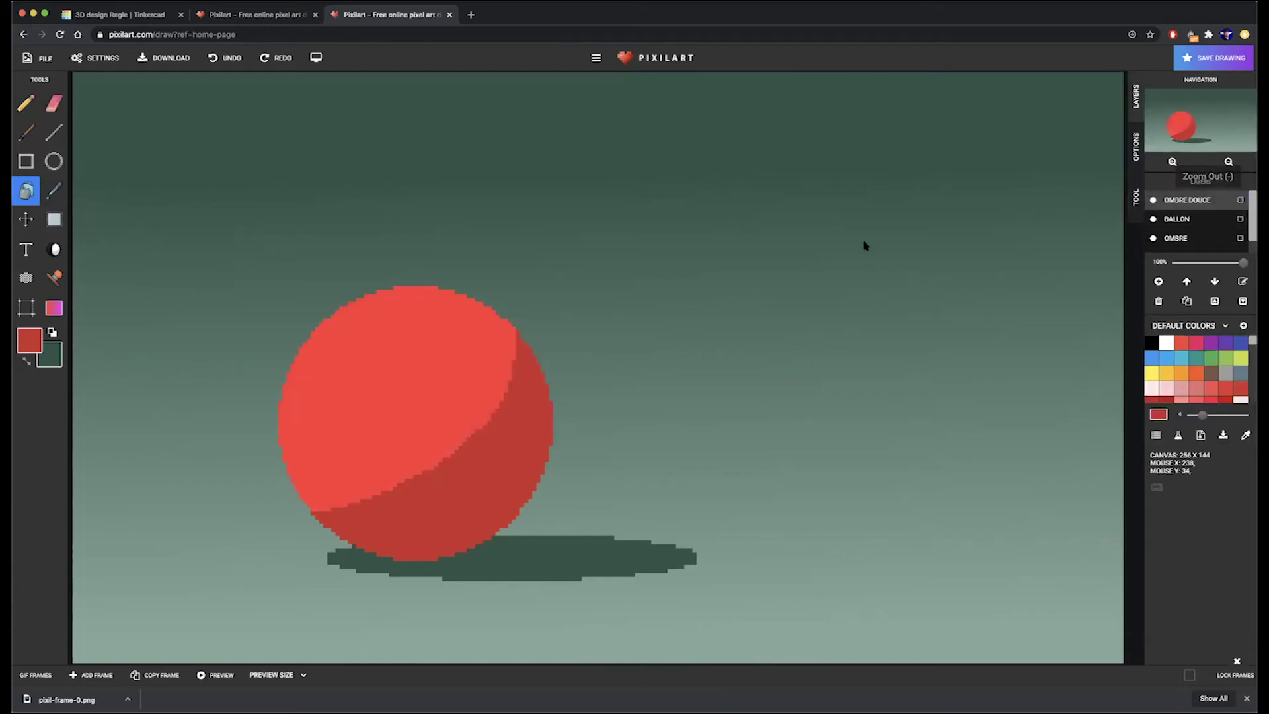
{"action": "left_click", "coordinate": [54, 104]}
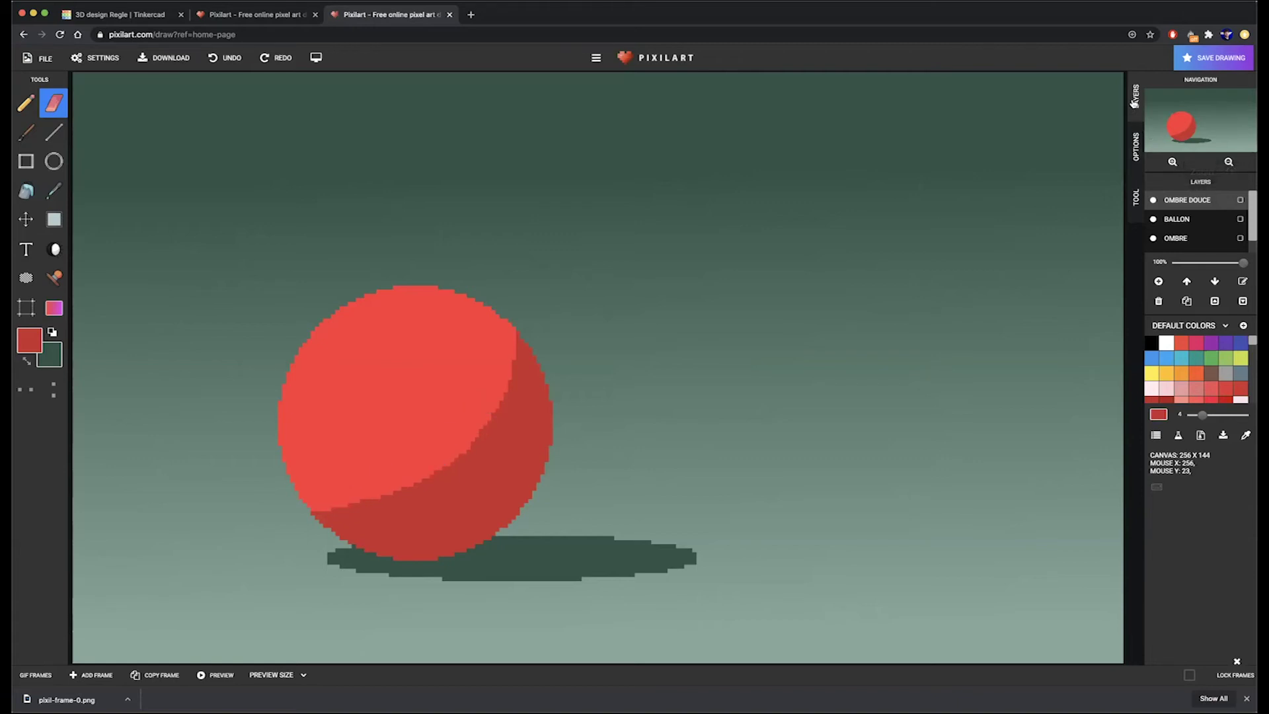
{"action": "left_click", "coordinate": [1136, 197]}
{"action": "left_click_drag", "start_coordinate": [1202, 195], "coordinate": [1196, 197]}
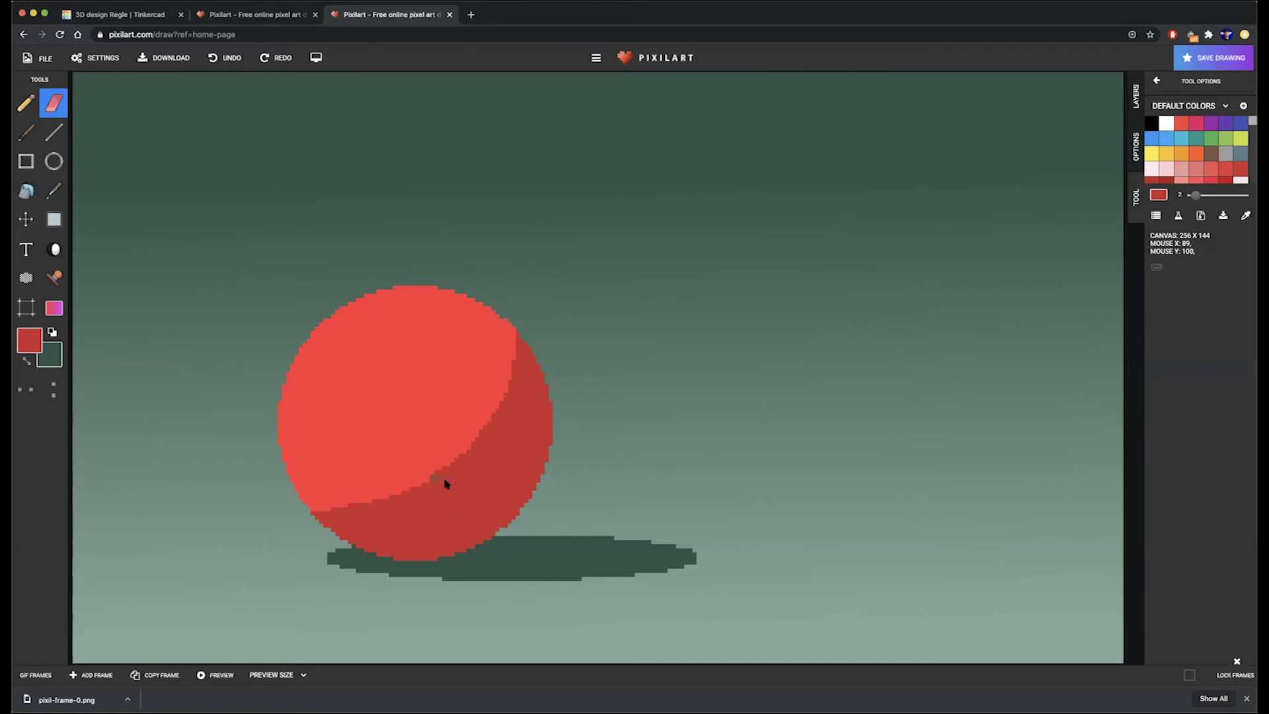
- Duplicate the BALLON layer, placing the copy above OMBRE DOUCE under the name LUMIERE DOUCE
{"action": "left_click", "coordinate": [1136, 95]}
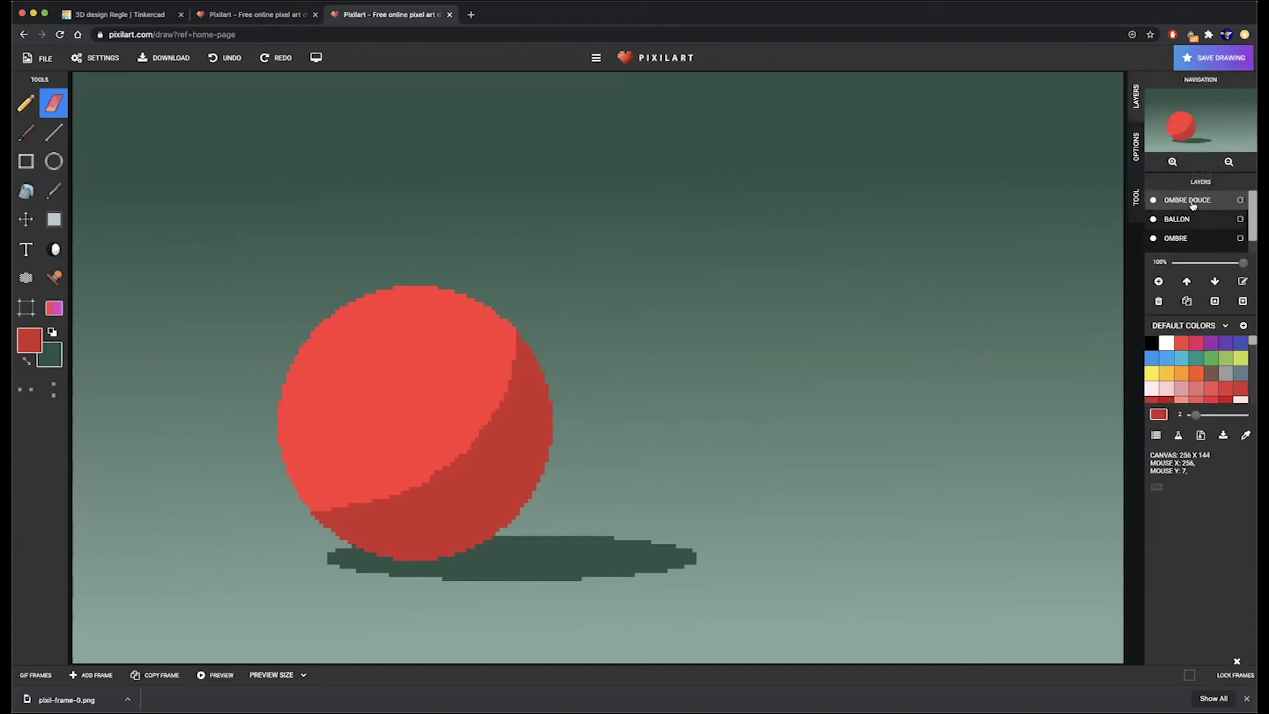
{"action": "left_click", "coordinate": [1184, 225]}
{"action": "left_click", "coordinate": [1187, 301]}
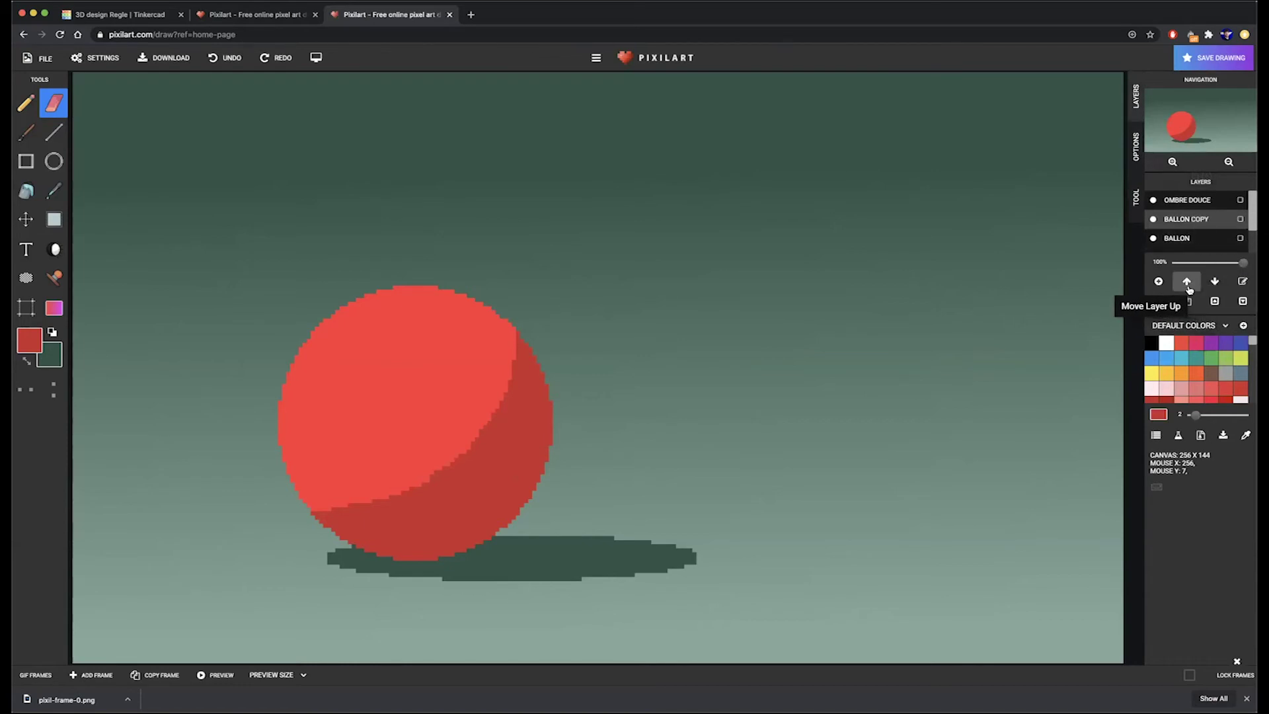
{"action": "left_click", "coordinate": [1188, 285]}
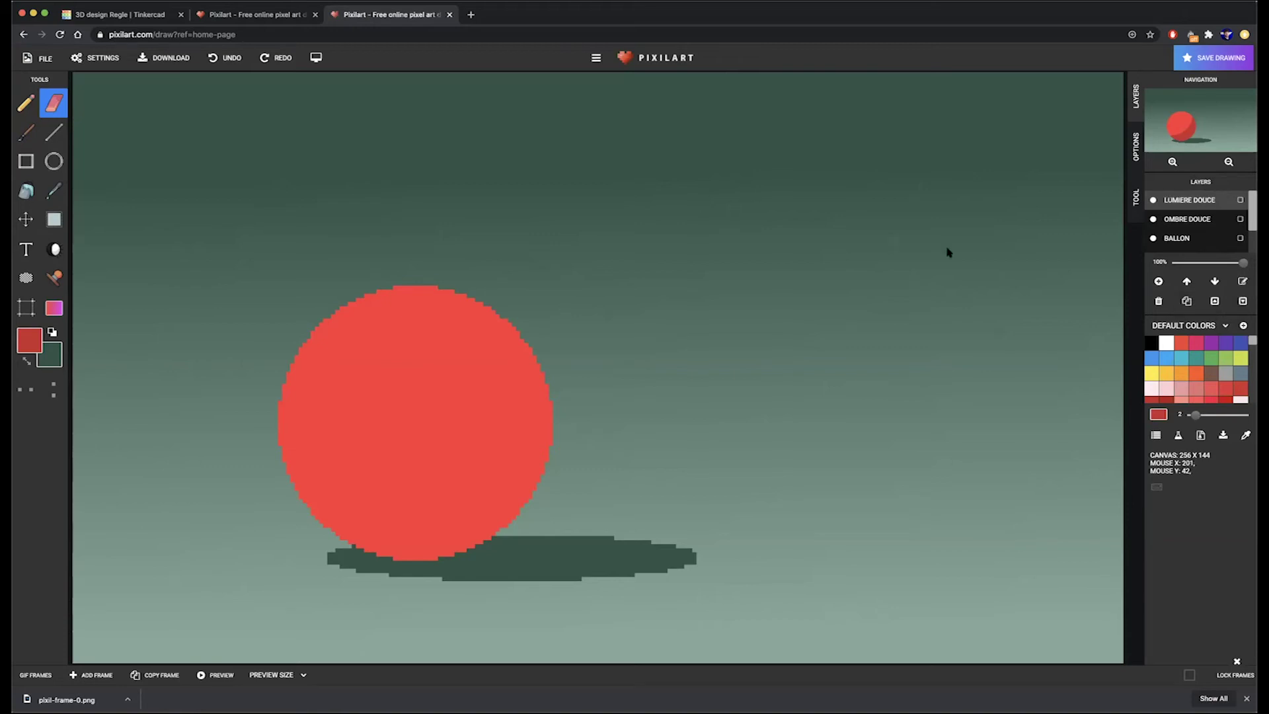
- Hide OMBRE DOUCE and BALLON, and erase a curved band across the LUMIERE DOUCE ball at pixel size 4
{"action": "left_click", "coordinate": [1154, 220]}
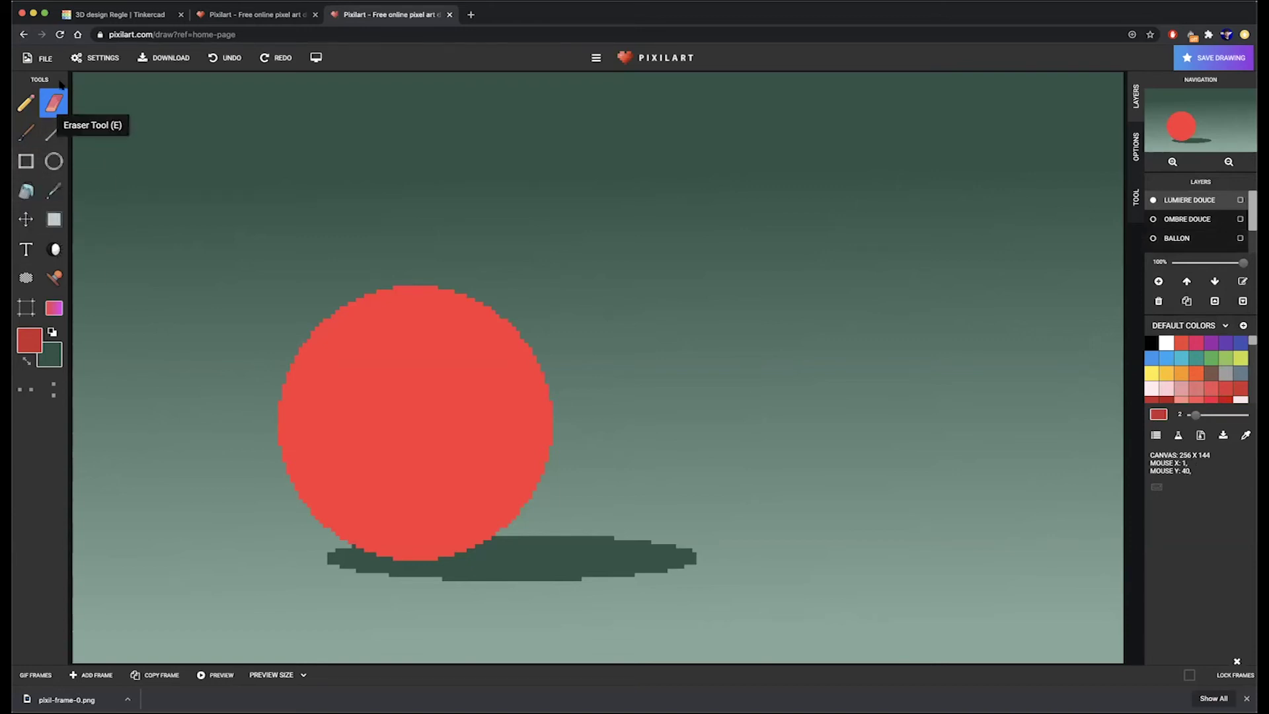
{"action": "left_click", "coordinate": [1137, 197]}
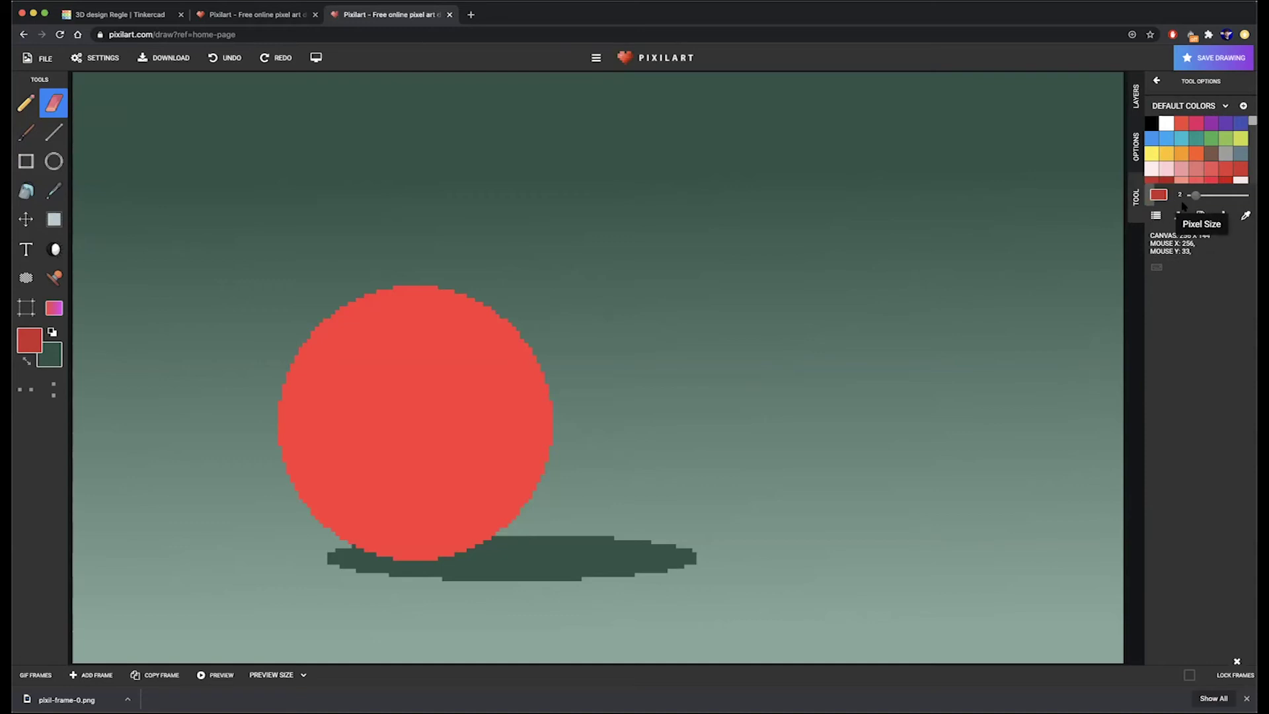
{"action": "left_click_drag", "start_coordinate": [1195, 195], "coordinate": [1203, 196]}
{"action": "mouse_move", "coordinate": [410, 451]}
{"action": "left_mouse_down"}
{"action": "mouse_move", "coordinate": [476, 321]}
{"action": "mouse_move", "coordinate": [462, 280]}
{"action": "left_mouse_up"}
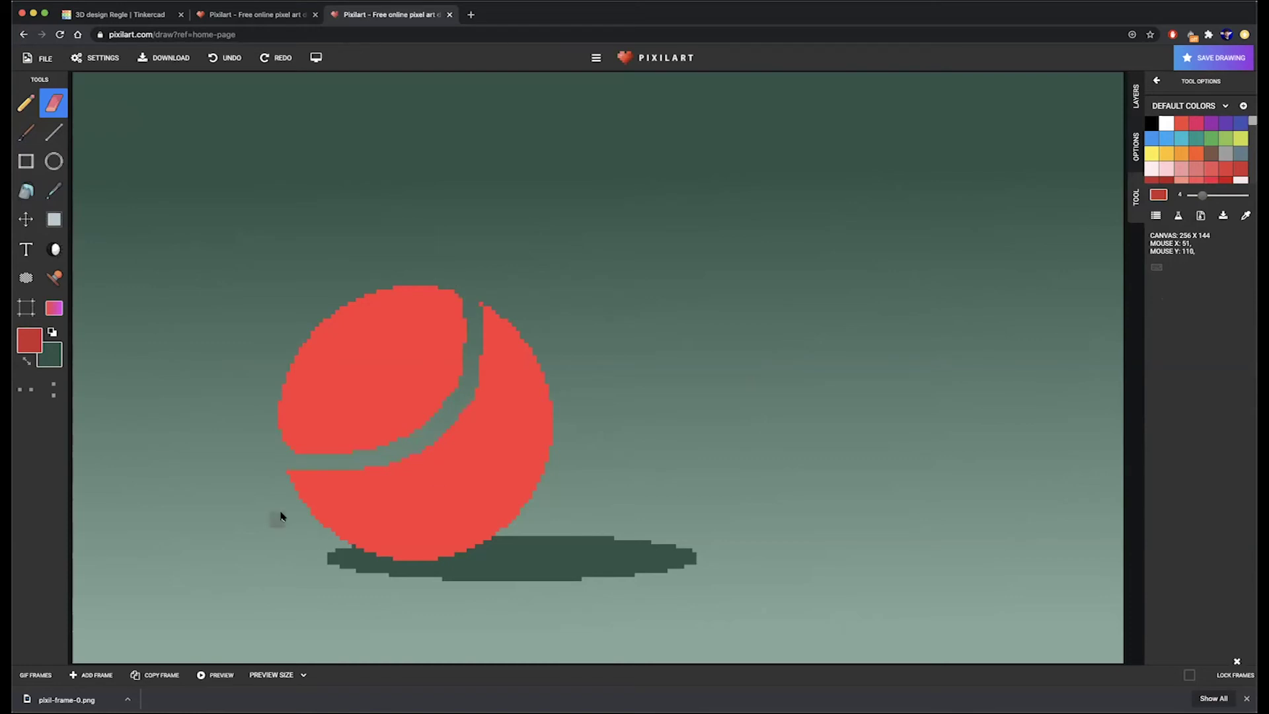
- Widen the erased band towards the lower right and smooth the curved edge of the upper-left piece
{"action": "mouse_move", "coordinate": [357, 474]}
{"action": "left_mouse_down"}
{"action": "mouse_move", "coordinate": [283, 525]}
{"action": "mouse_move", "coordinate": [419, 475]}
{"action": "left_mouse_up"}
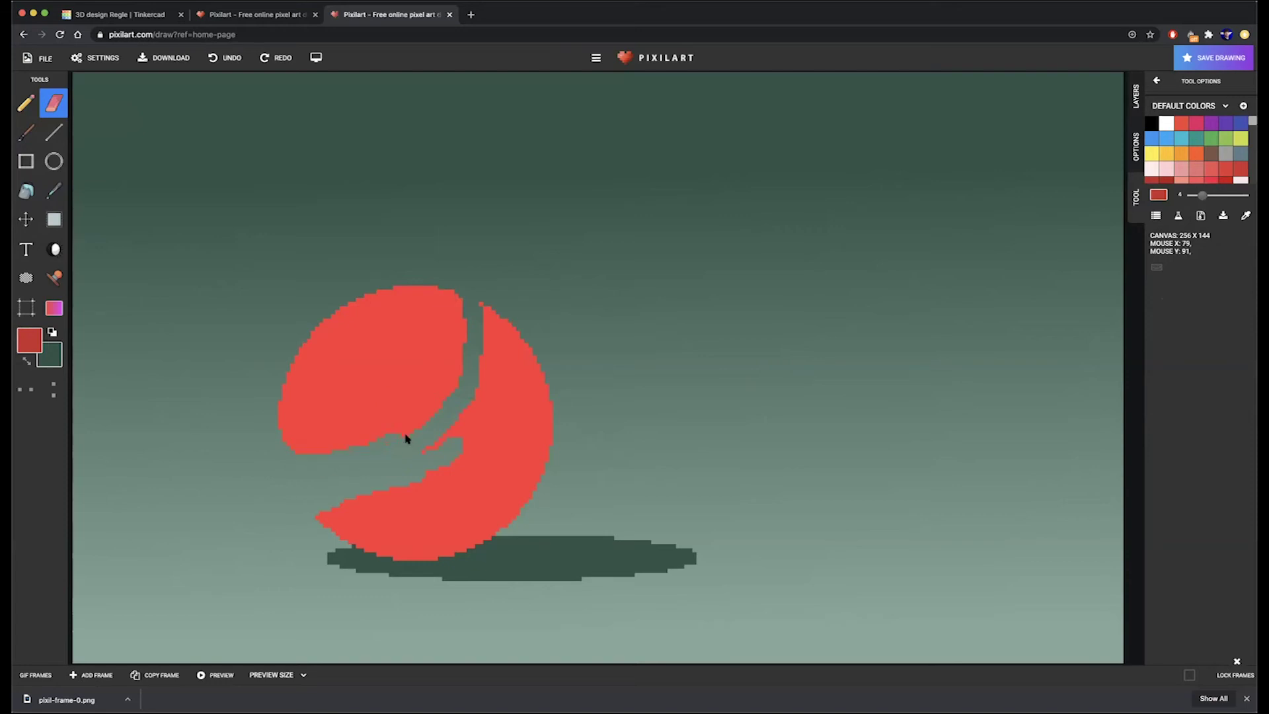
{"action": "left_click_drag", "start_coordinate": [444, 410], "coordinate": [474, 331]}
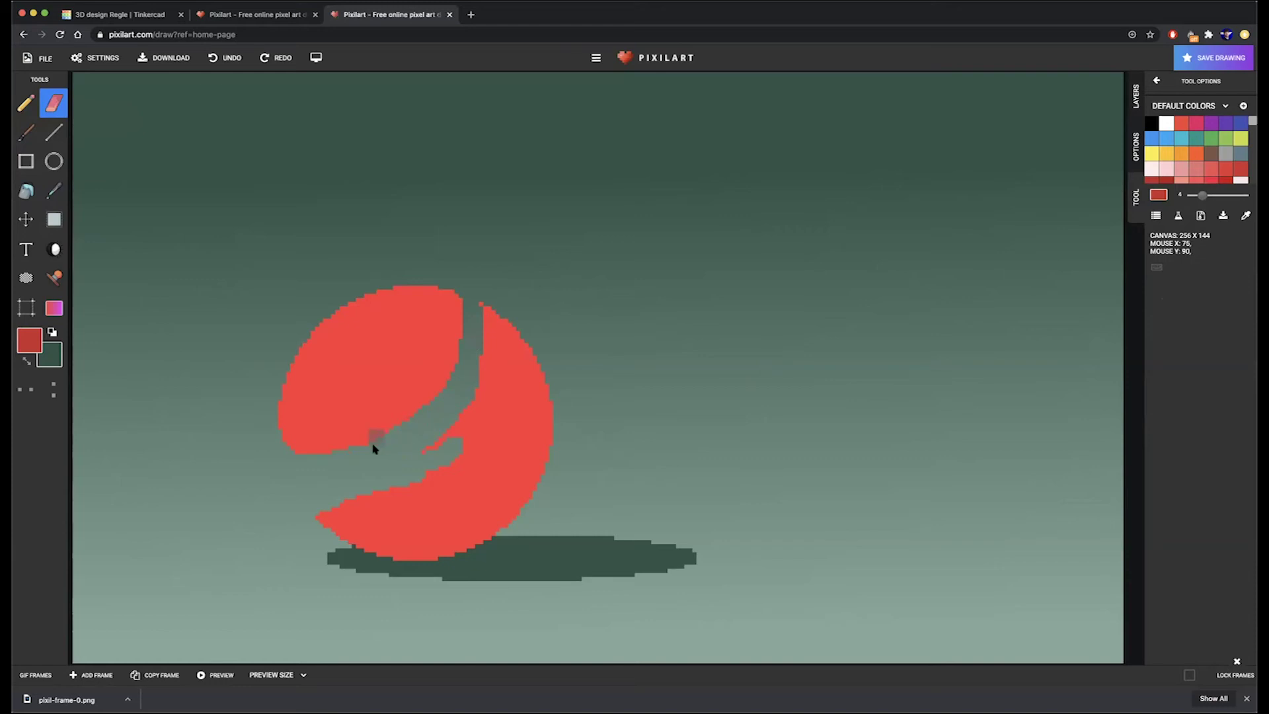
{"action": "mouse_move", "coordinate": [486, 295]}
{"action": "left_mouse_down"}
{"action": "mouse_move", "coordinate": [498, 362]}
{"action": "mouse_move", "coordinate": [450, 482]}
{"action": "left_mouse_up"}
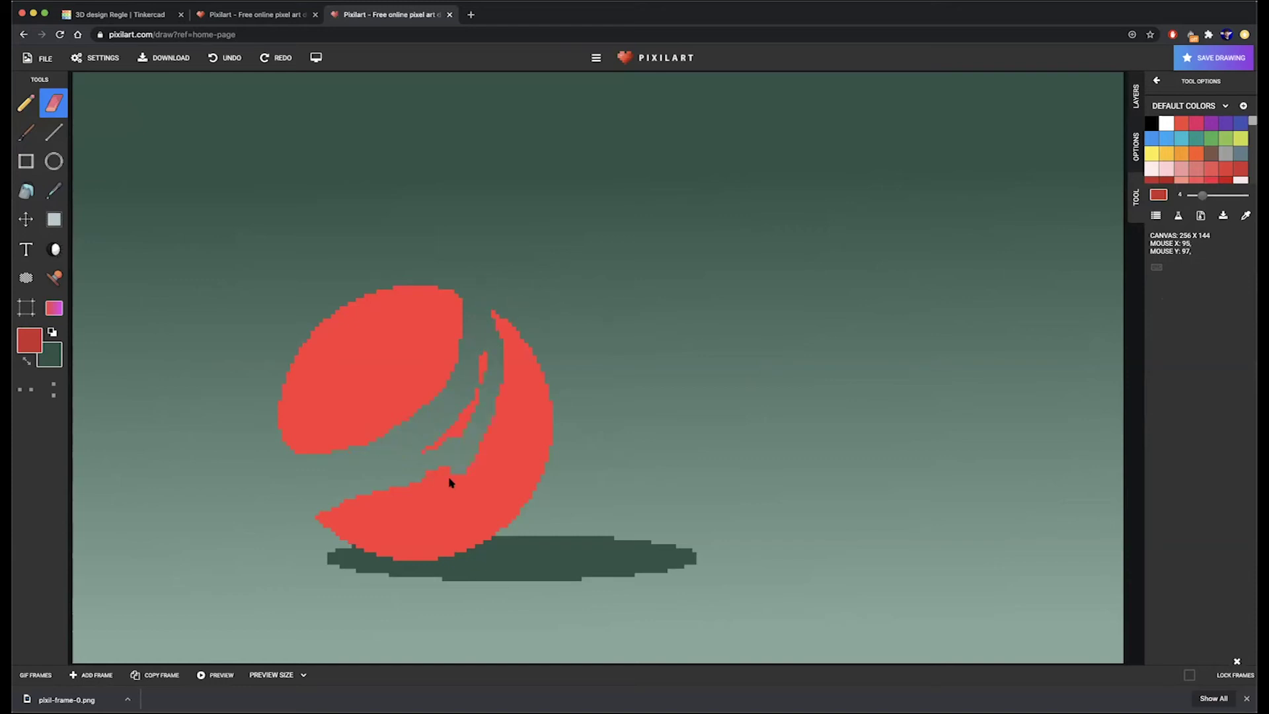
{"action": "mouse_move", "coordinate": [473, 387]}
{"action": "left_mouse_down"}
{"action": "mouse_move", "coordinate": [490, 318]}
{"action": "mouse_move", "coordinate": [456, 432]}
{"action": "mouse_move", "coordinate": [419, 462]}
{"action": "left_mouse_up"}
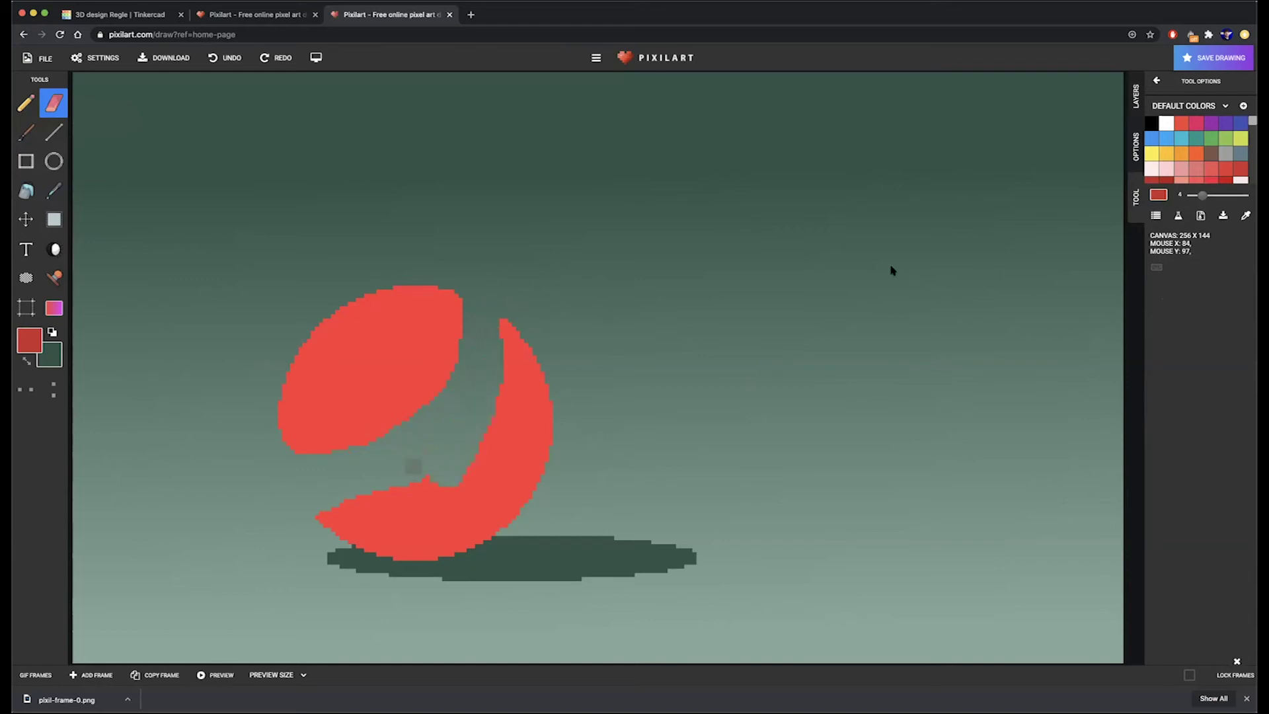
- Erase the remaining lower-right part of LUMIERE DOUCE at pixel size 10, and return the eraser size to 4
{"action": "left_click_drag", "start_coordinate": [1202, 195], "coordinate": [1225, 195]}
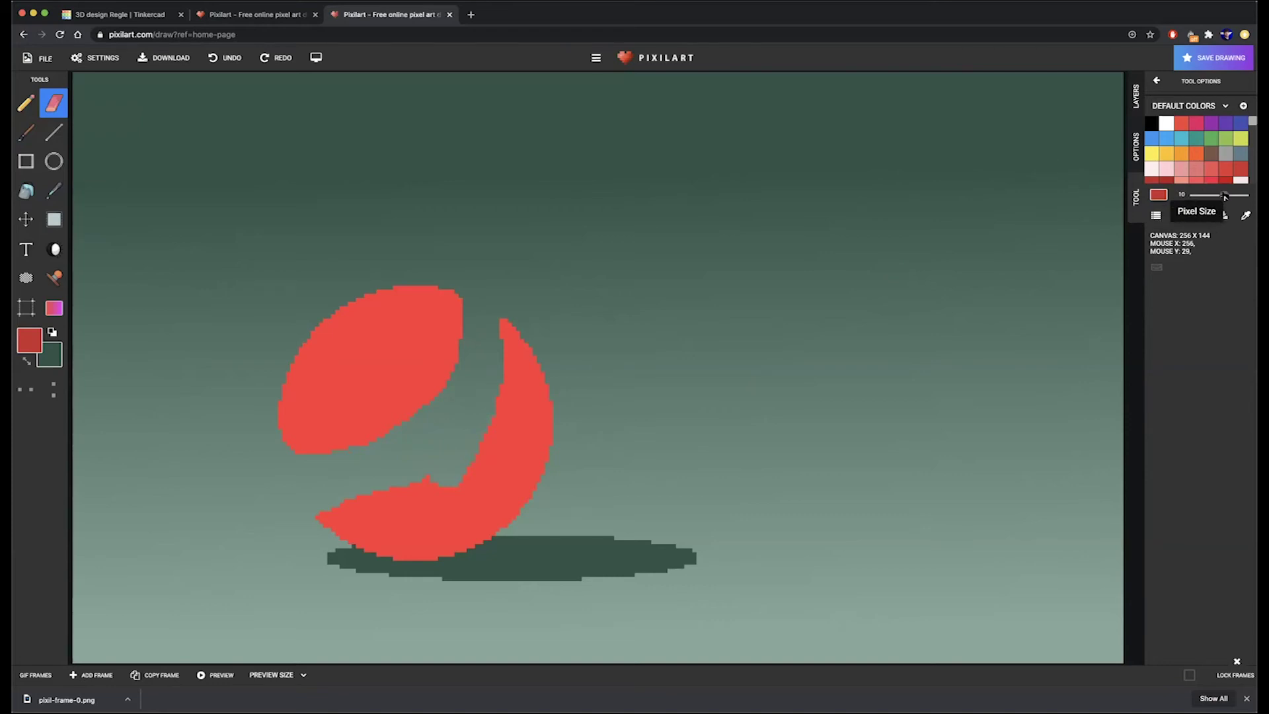
{"action": "mouse_move", "coordinate": [513, 360]}
{"action": "left_mouse_down"}
{"action": "mouse_move", "coordinate": [532, 469]}
{"action": "mouse_move", "coordinate": [545, 457]}
{"action": "mouse_move", "coordinate": [466, 536]}
{"action": "mouse_move", "coordinate": [318, 540]}
{"action": "mouse_move", "coordinate": [497, 499]}
{"action": "mouse_move", "coordinate": [448, 489]}
{"action": "left_mouse_up"}
{"action": "left_click_drag", "start_coordinate": [425, 562], "coordinate": [459, 561]}
{"action": "left_click_drag", "start_coordinate": [1224, 195], "coordinate": [1199, 197]}
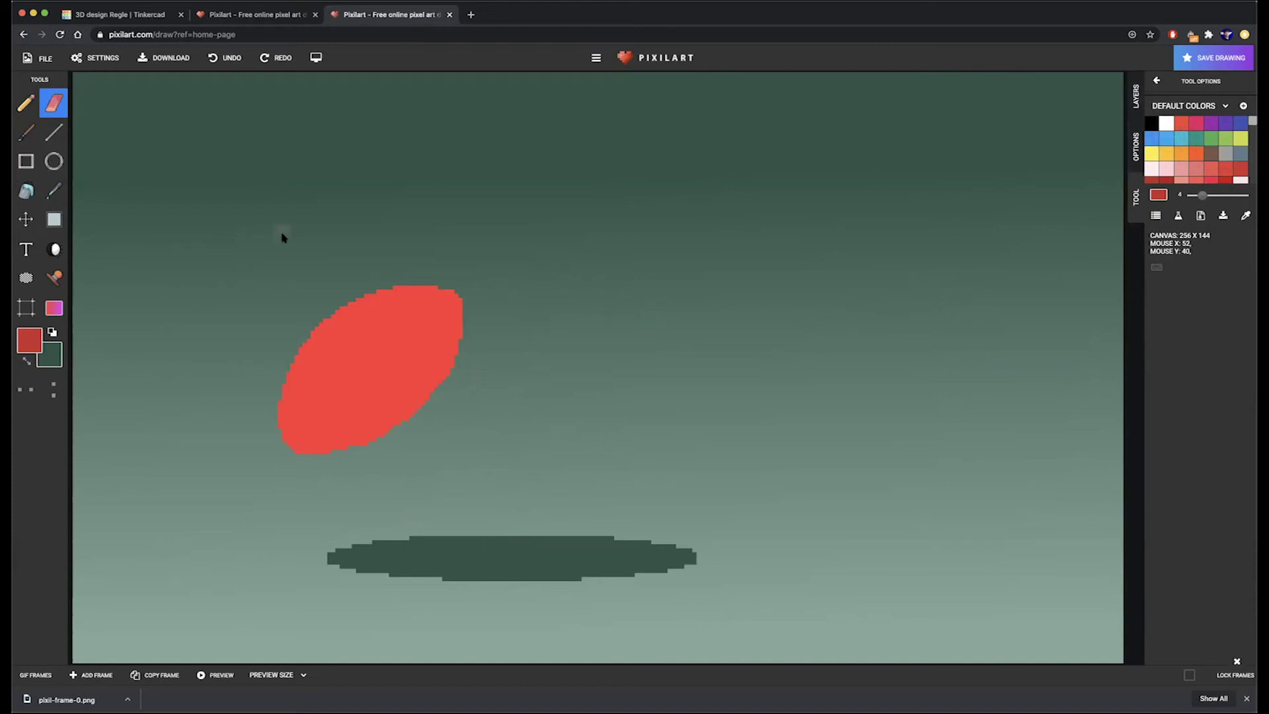
- Lighten a small spot on LUMIERE DOUCE at strength 2, and fill the whole shape with that sampled lighter red
{"action": "left_click", "coordinate": [54, 253]}
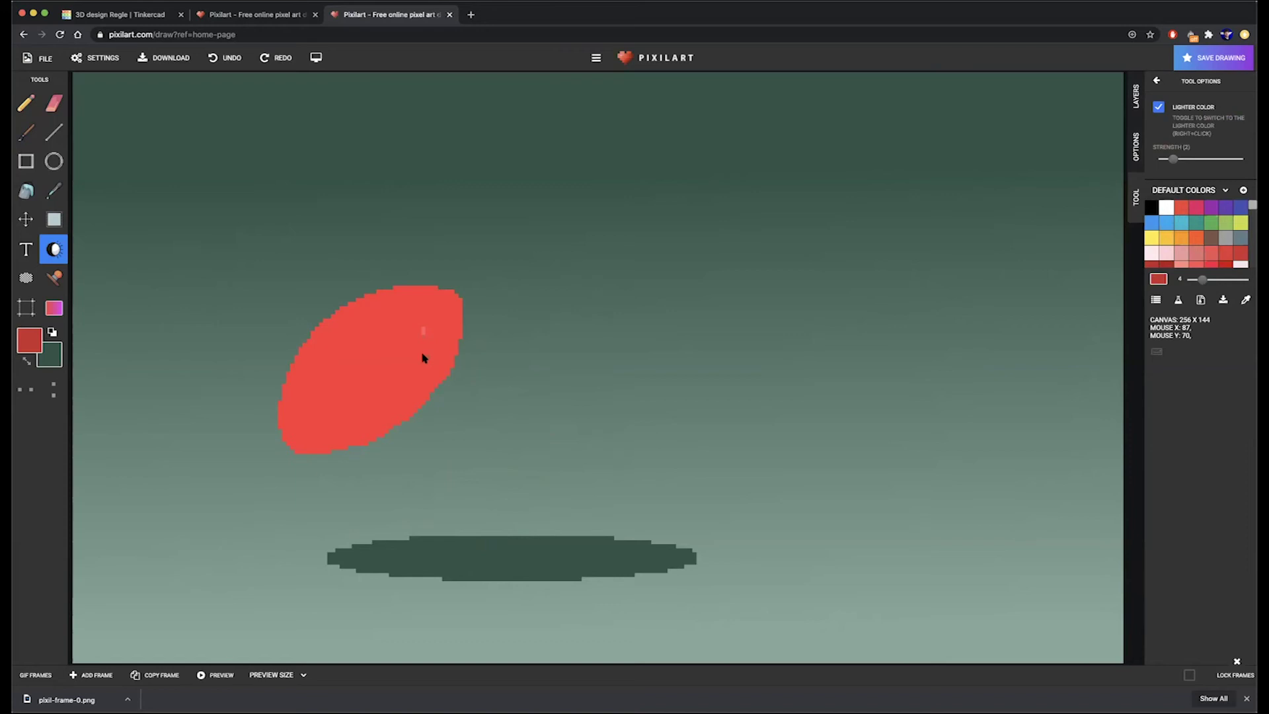
{"action": "left_click", "coordinate": [54, 190]}
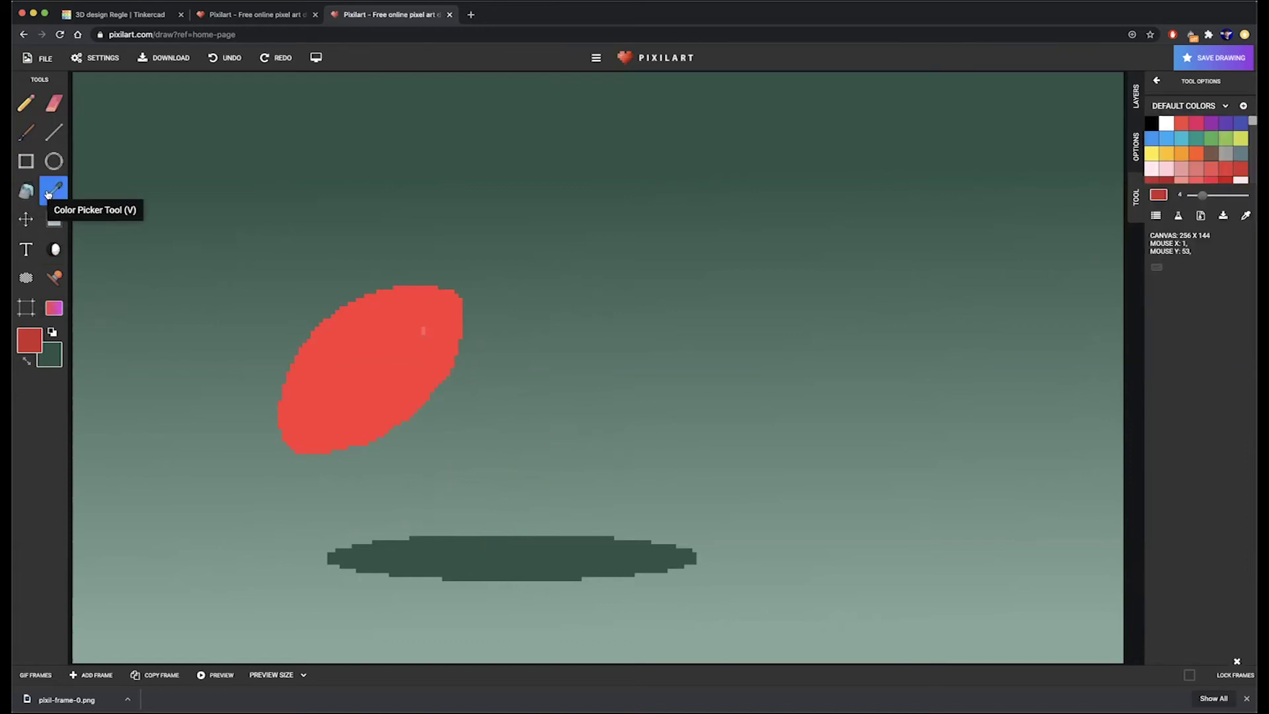
{"action": "left_click", "coordinate": [424, 335]}
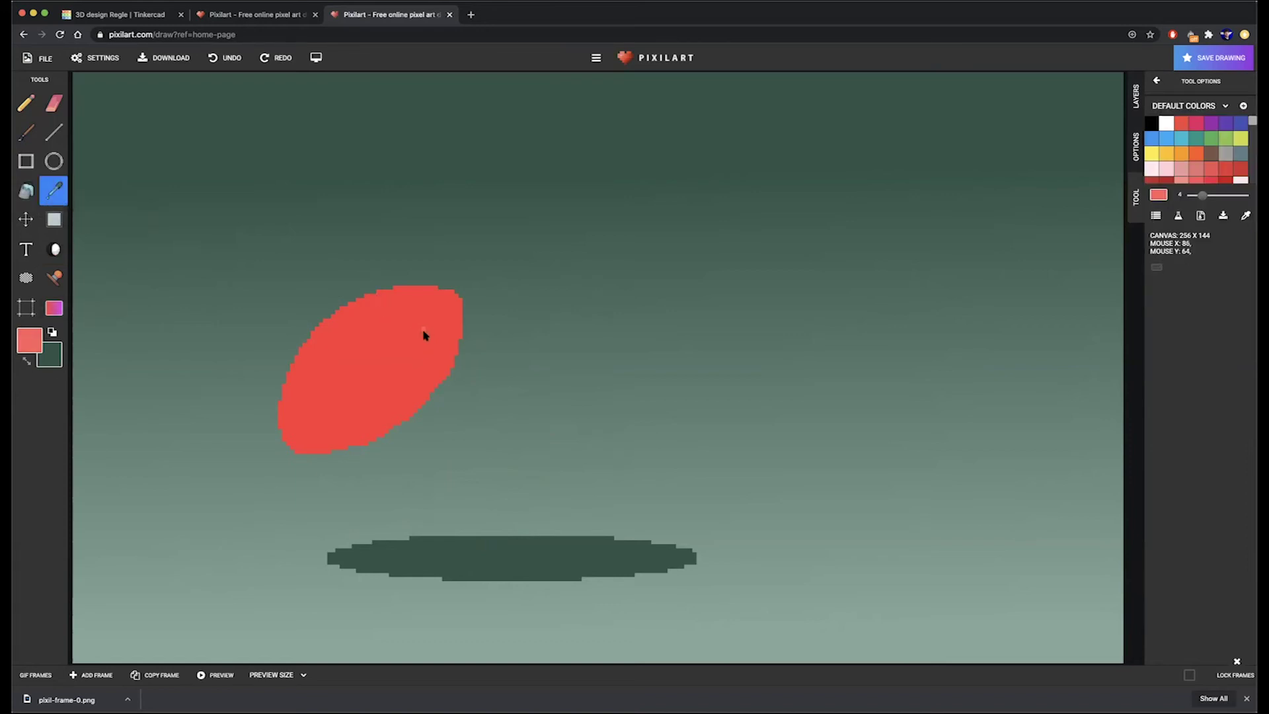
{"action": "left_click", "coordinate": [26, 191]}
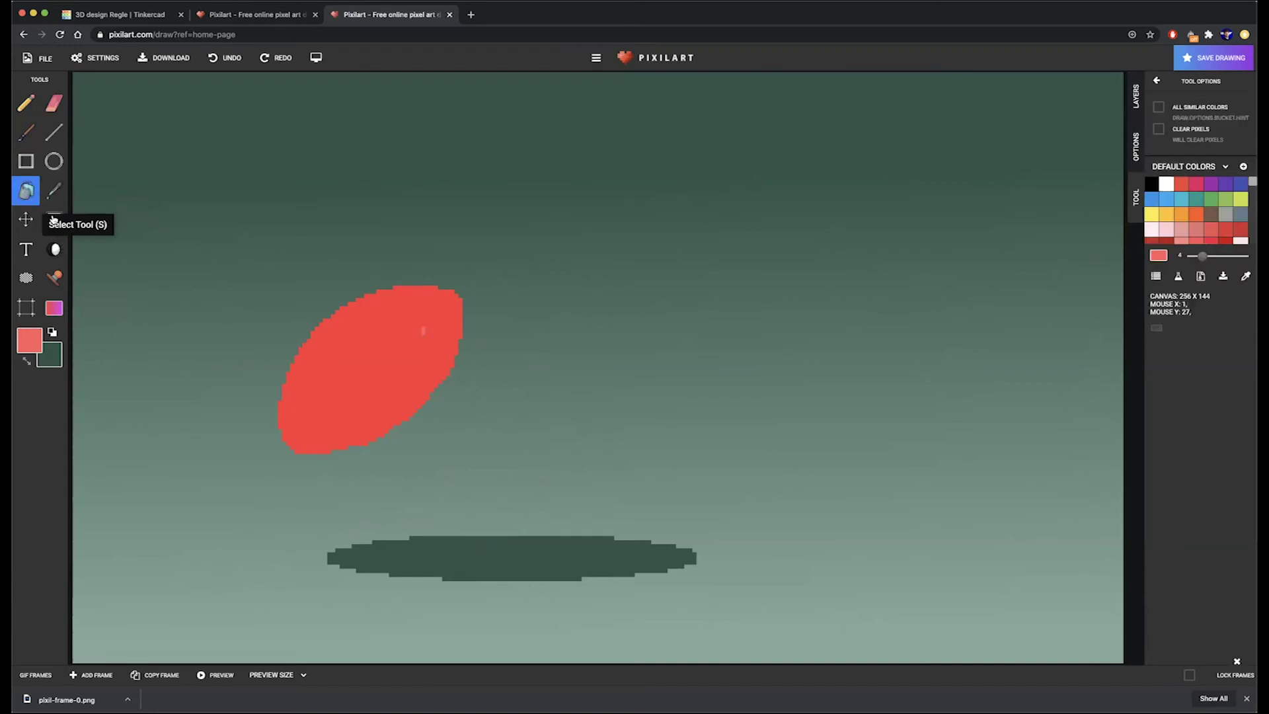
{"action": "left_click", "coordinate": [356, 400]}
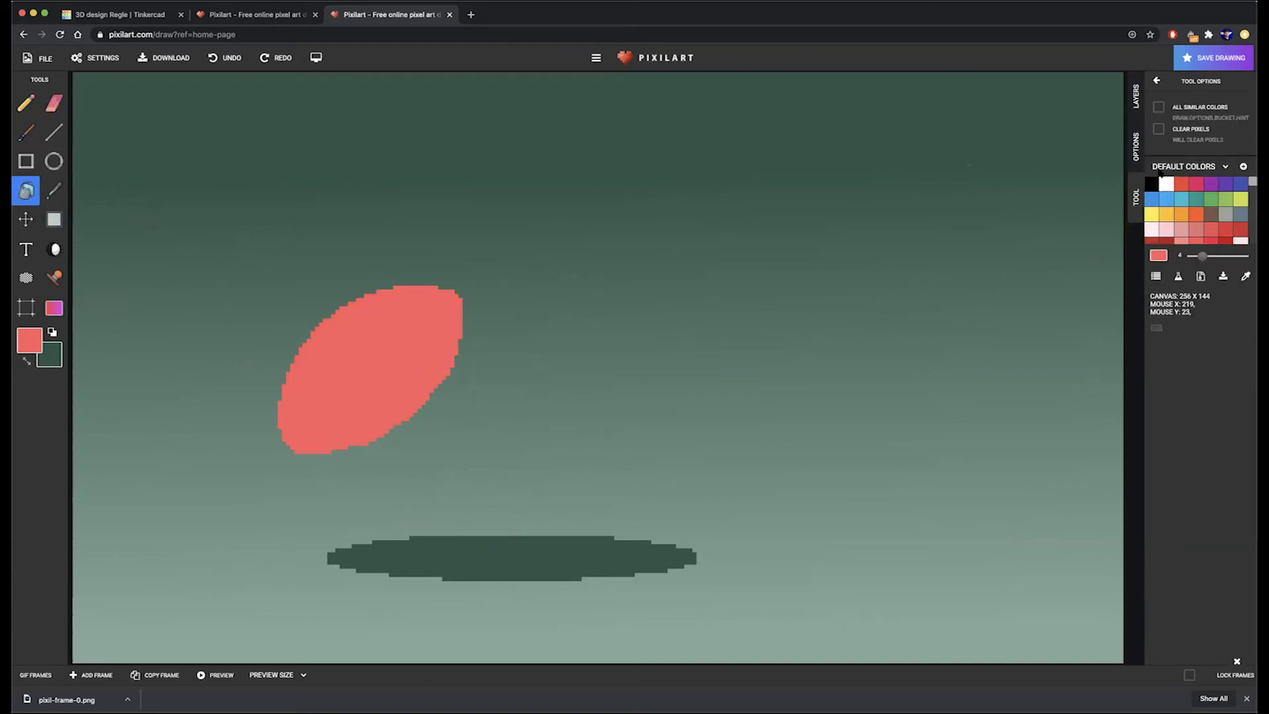
- Show the OMBRE DOUCE and BALLON layers again beneath LUMIERE DOUCE
{"action": "left_click", "coordinate": [1135, 96]}
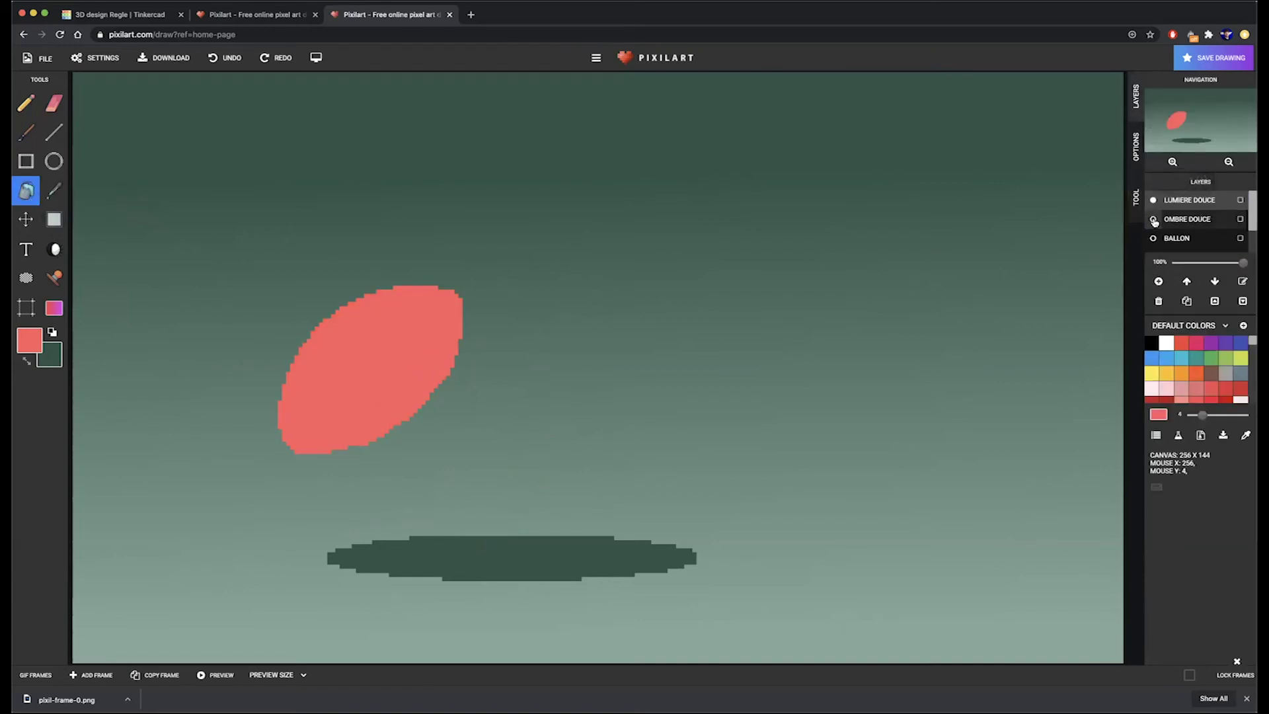
{"action": "left_click", "coordinate": [1154, 239]}
{"action": "left_click", "coordinate": [1154, 239]}
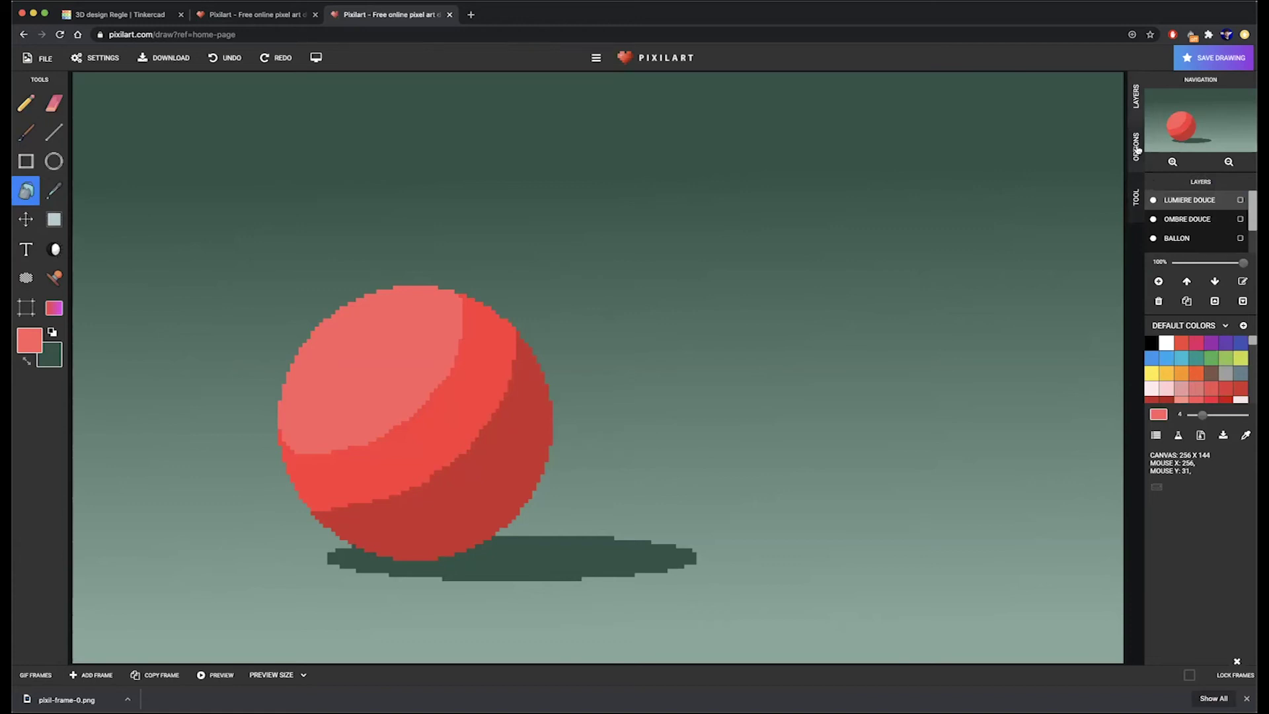
- Try reshaping the curved inner edge of OMBRE DOUCE with the eraser at pixel size 4, and undo the strokes
{"action": "left_click", "coordinate": [1136, 198]}
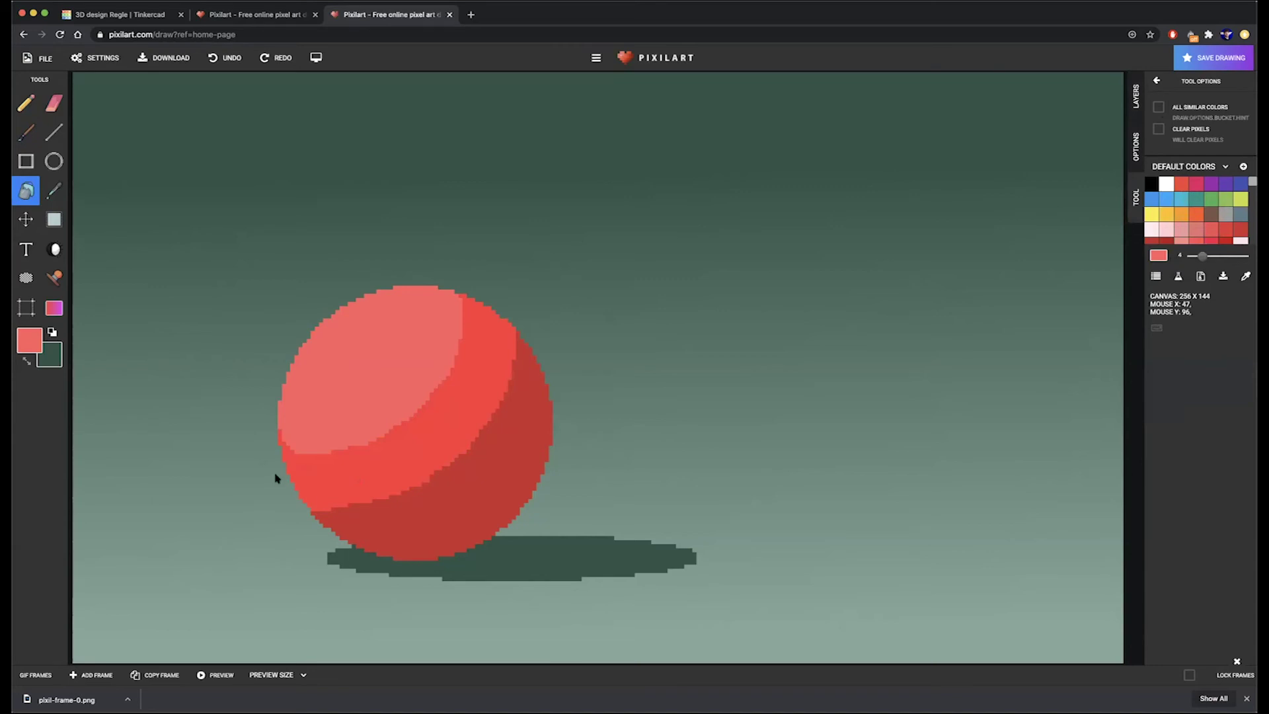
{"action": "left_click", "coordinate": [1136, 99]}
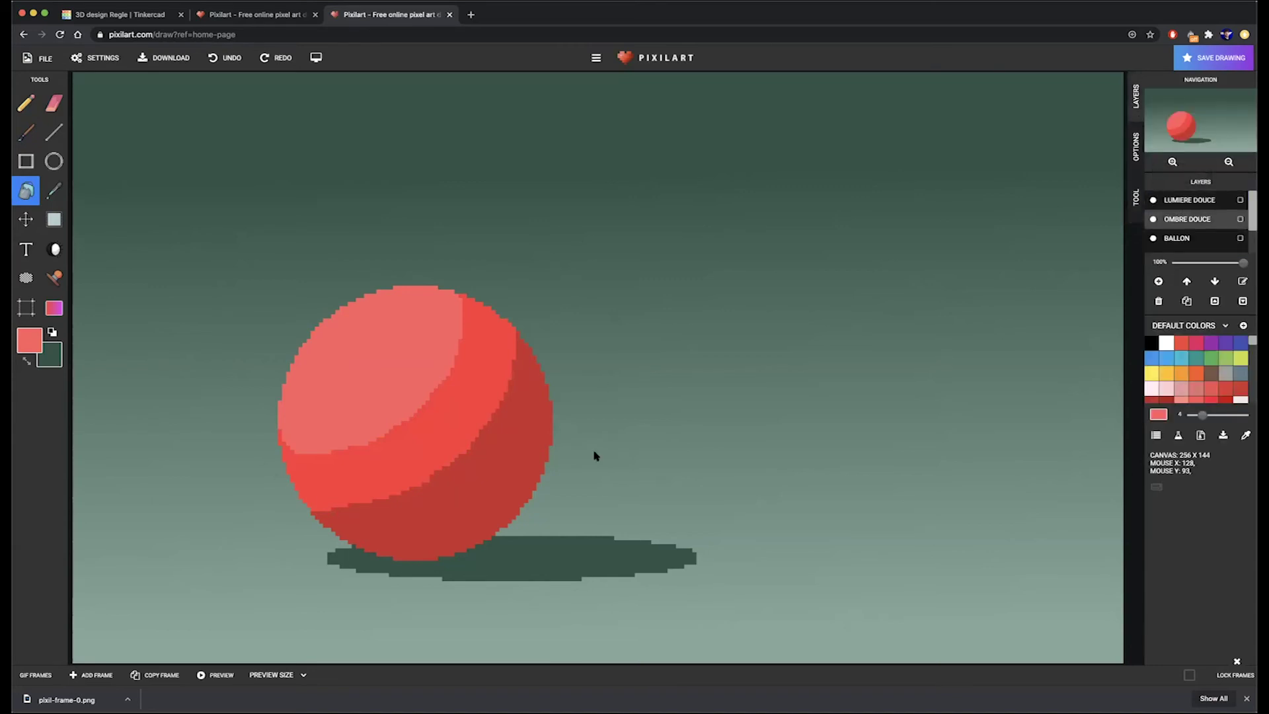
{"action": "left_click", "coordinate": [55, 103]}
{"action": "mouse_move", "coordinate": [312, 505]}
{"action": "left_mouse_down"}
{"action": "mouse_move", "coordinate": [369, 510]}
{"action": "mouse_move", "coordinate": [431, 484]}
{"action": "mouse_move", "coordinate": [497, 433]}
{"action": "mouse_move", "coordinate": [508, 324]}
{"action": "mouse_move", "coordinate": [498, 414]}
{"action": "left_mouse_up"}
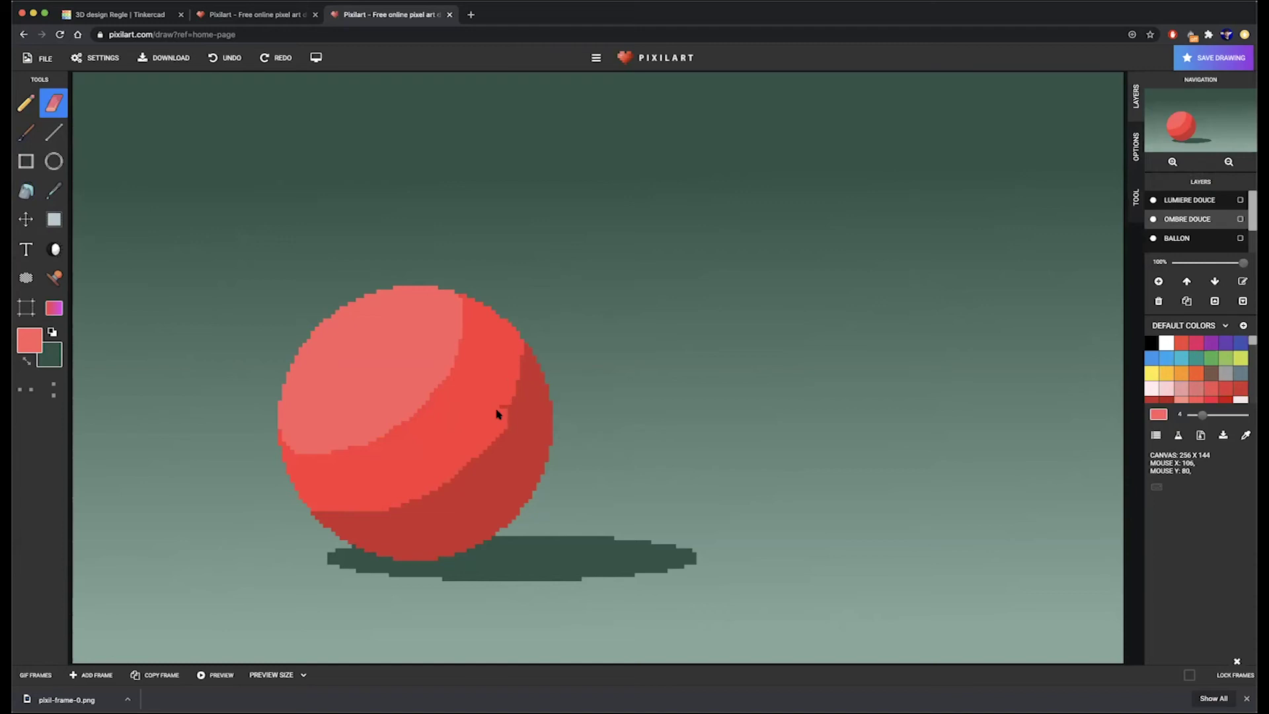
{"action": "mouse_move", "coordinate": [309, 504]}
{"action": "left_mouse_down"}
{"action": "mouse_move", "coordinate": [405, 508]}
{"action": "mouse_move", "coordinate": [512, 394]}
{"action": "mouse_move", "coordinate": [499, 417]}
{"action": "mouse_move", "coordinate": [513, 340]}
{"action": "mouse_move", "coordinate": [479, 437]}
{"action": "left_mouse_up"}
{"action": "mouse_move", "coordinate": [416, 491]}
{"action": "left_mouse_down"}
{"action": "mouse_move", "coordinate": [334, 513]}
{"action": "mouse_move", "coordinate": [380, 513]}
{"action": "mouse_move", "coordinate": [449, 487]}
{"action": "mouse_move", "coordinate": [442, 474]}
{"action": "left_mouse_up"}
{"action": "key", "text": "ctrl+z"}
{"action": "key", "text": "ctrl+z"}
{"action": "key", "text": "ctrl+z"}
{"action": "key", "text": "ctrl+z"}
{"action": "key", "text": "ctrl+z"}
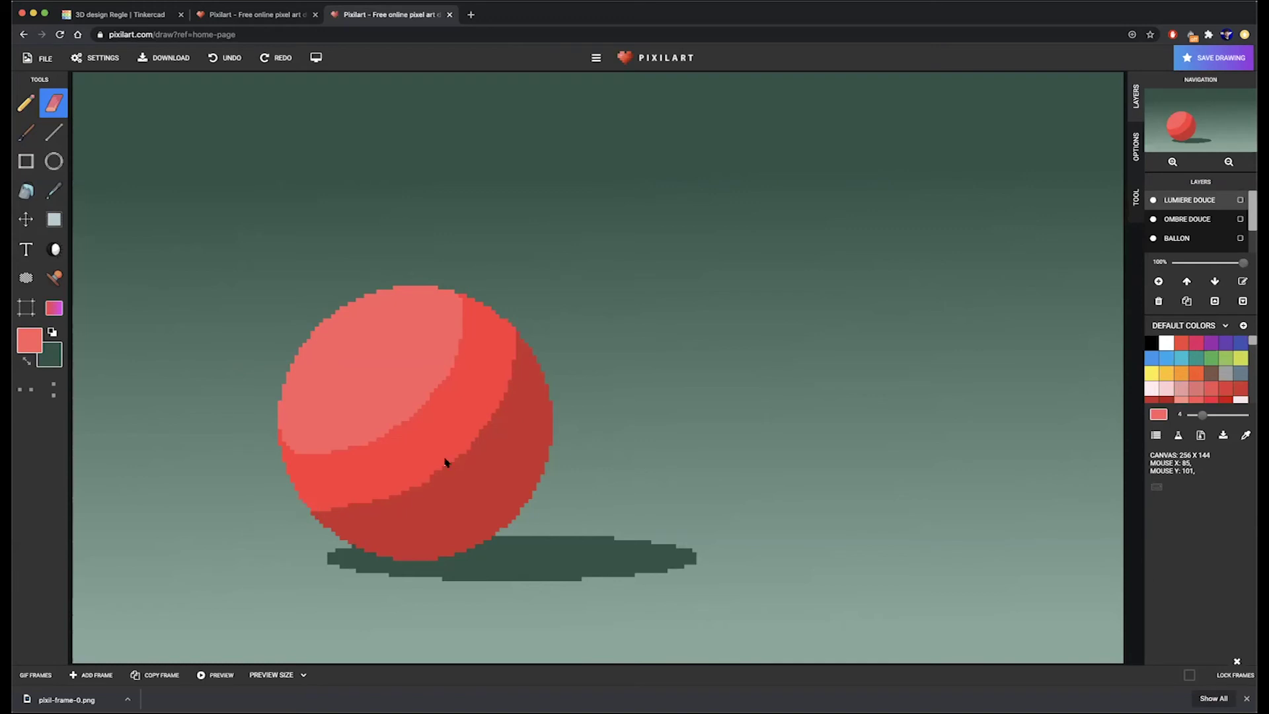
- Erase along the curved inner edge of the OMBRE DOUCE layer at pixel size 4 to trim the soft shadow
{"action": "left_click", "coordinate": [1190, 220]}
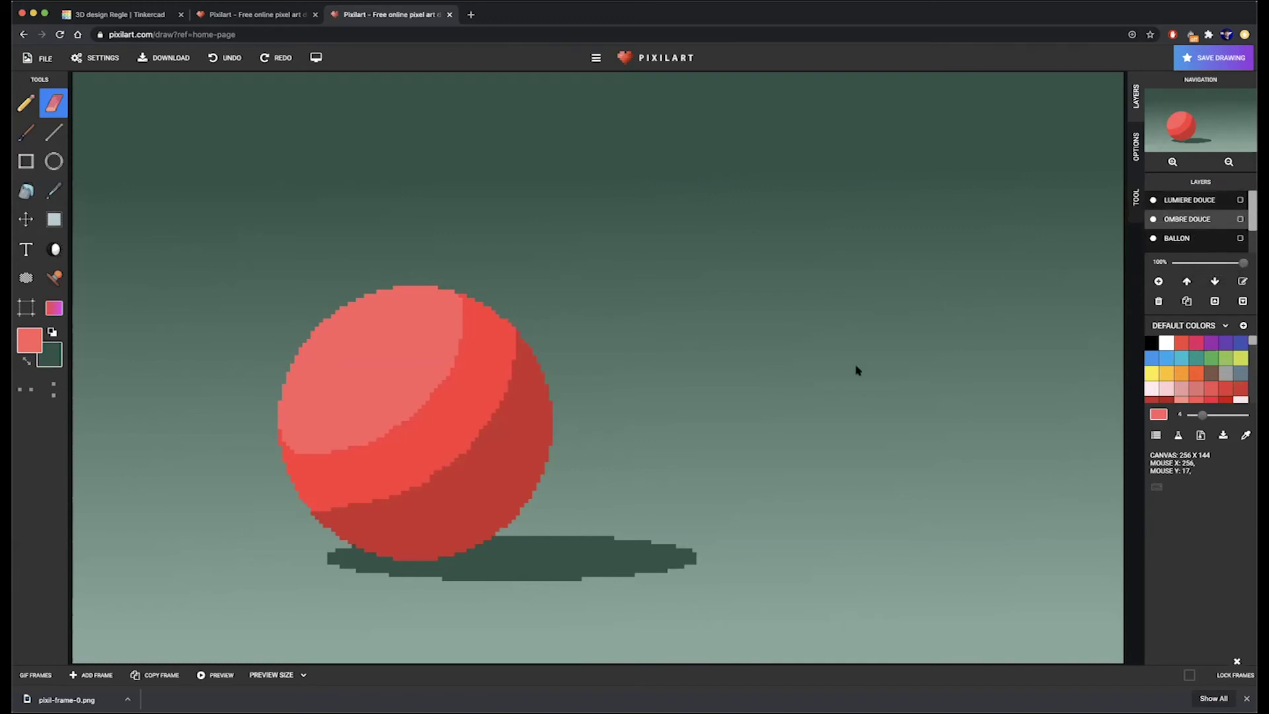
{"action": "mouse_move", "coordinate": [340, 516]}
{"action": "left_mouse_down"}
{"action": "mouse_move", "coordinate": [314, 510]}
{"action": "mouse_move", "coordinate": [407, 490]}
{"action": "mouse_move", "coordinate": [448, 464]}
{"action": "mouse_move", "coordinate": [488, 401]}
{"action": "mouse_move", "coordinate": [500, 326]}
{"action": "mouse_move", "coordinate": [518, 325]}
{"action": "mouse_move", "coordinate": [481, 431]}
{"action": "left_mouse_up"}
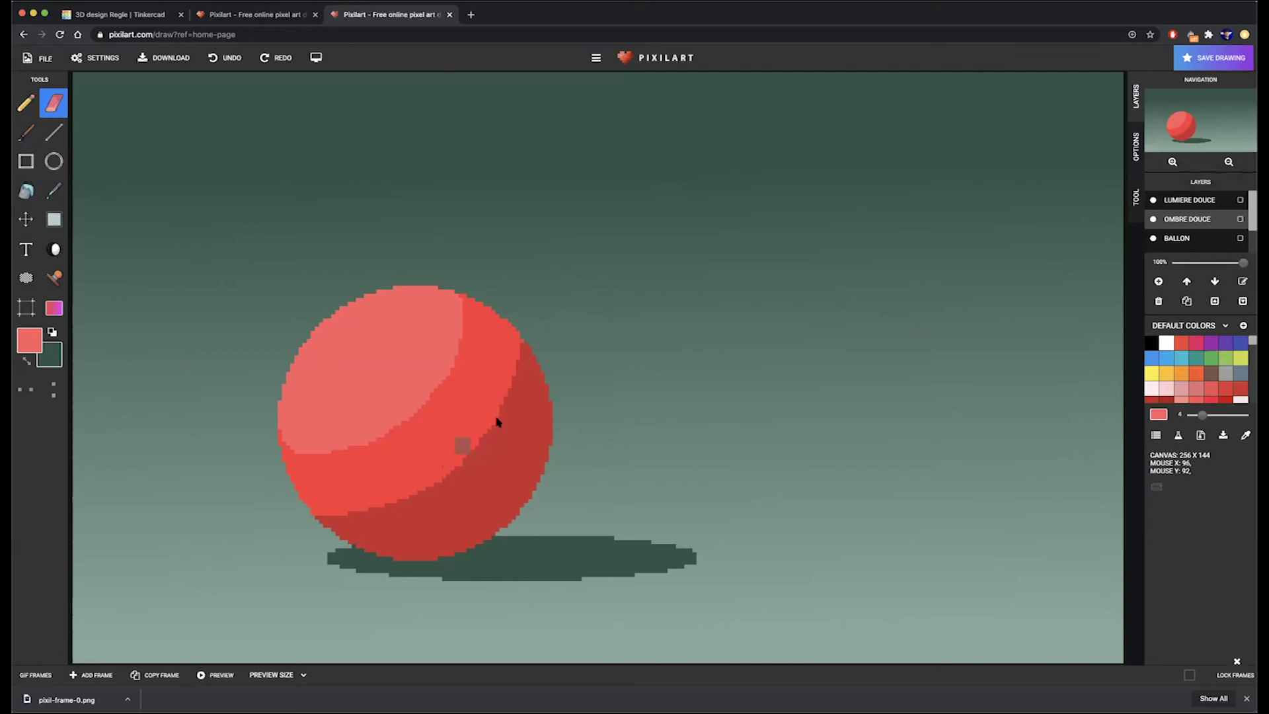
{"action": "scroll", "coordinate": [515, 352], "scroll_direction": "up", "scroll_amount": 3}
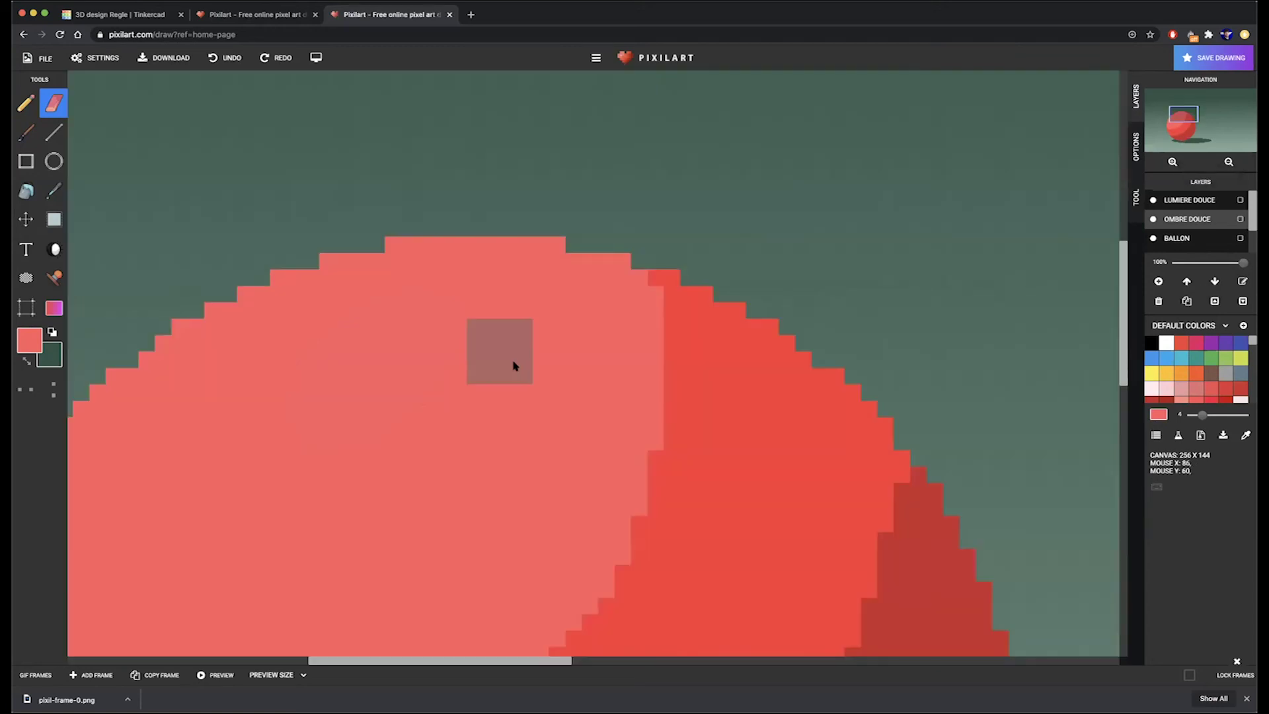
{"action": "scroll", "coordinate": [518, 368], "scroll_direction": "down", "scroll_amount": 3}
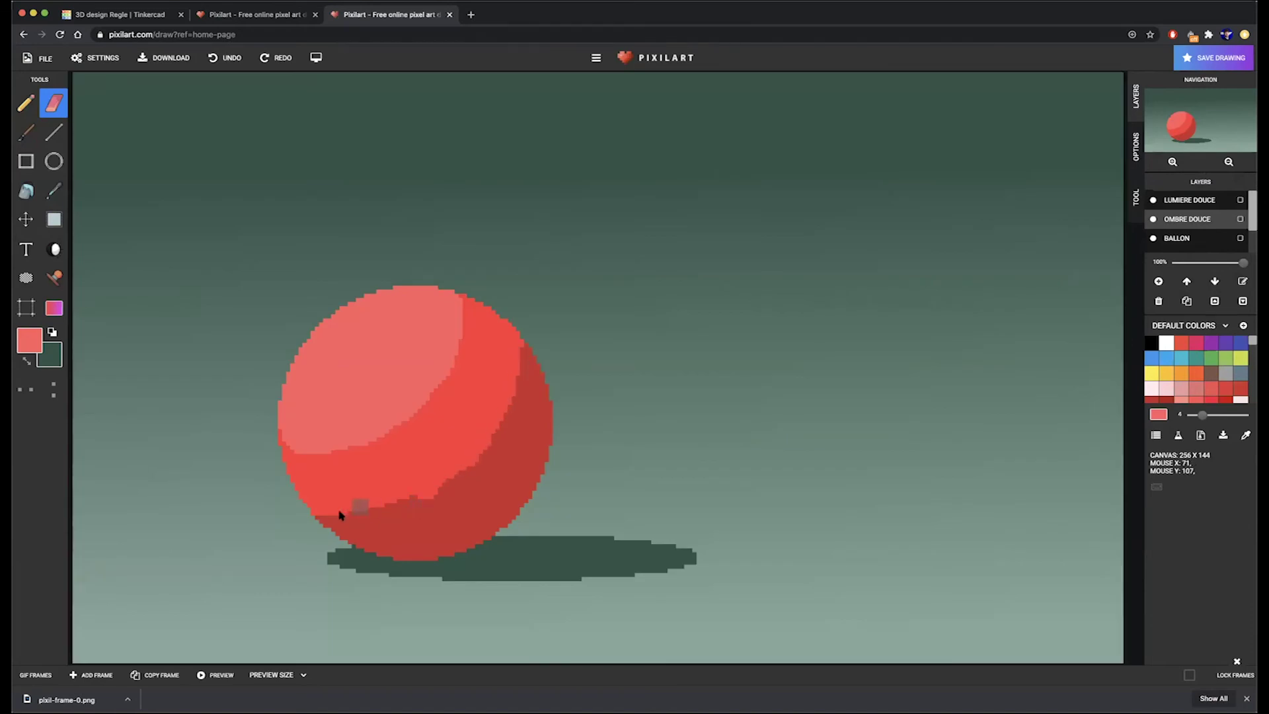
{"action": "left_click_drag", "start_coordinate": [402, 510], "coordinate": [447, 476]}
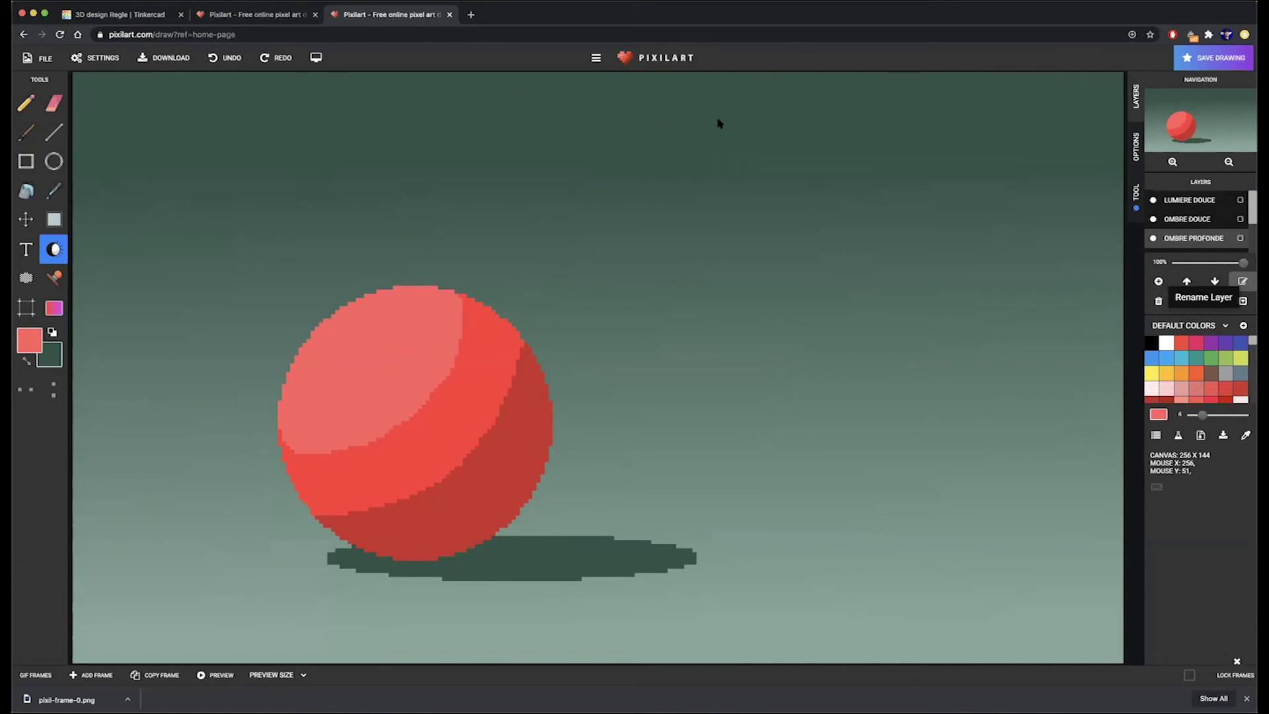
- Place the OMBRE PROFONDE layer directly above BALLON in the layer order
{"action": "left_click", "coordinate": [1188, 283]}
{"action": "scroll", "coordinate": [1197, 231], "scroll_direction": "down", "scroll_amount": 1}
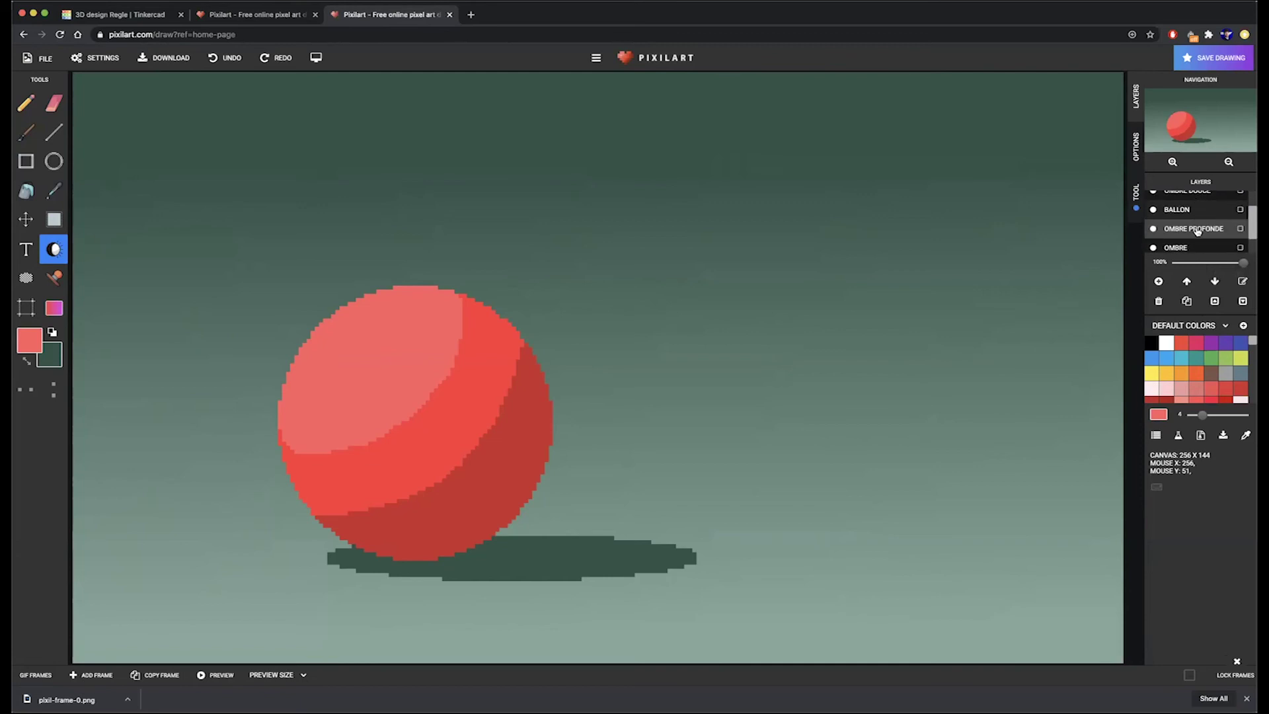
{"action": "left_click", "coordinate": [1188, 283]}
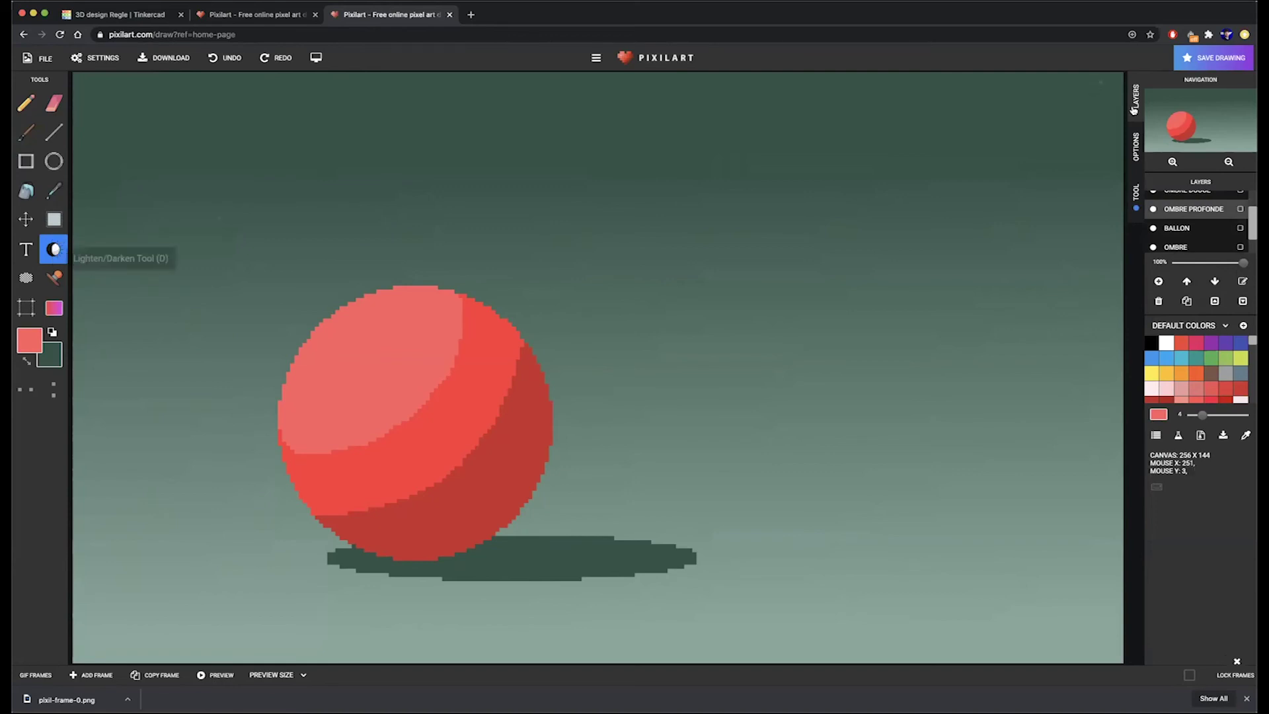
- Set the Lighten/Darken tool to darken at a higher strength, and raise OMBRE PROFONDE to the top of the layer stack
{"action": "left_click", "coordinate": [1138, 142]}
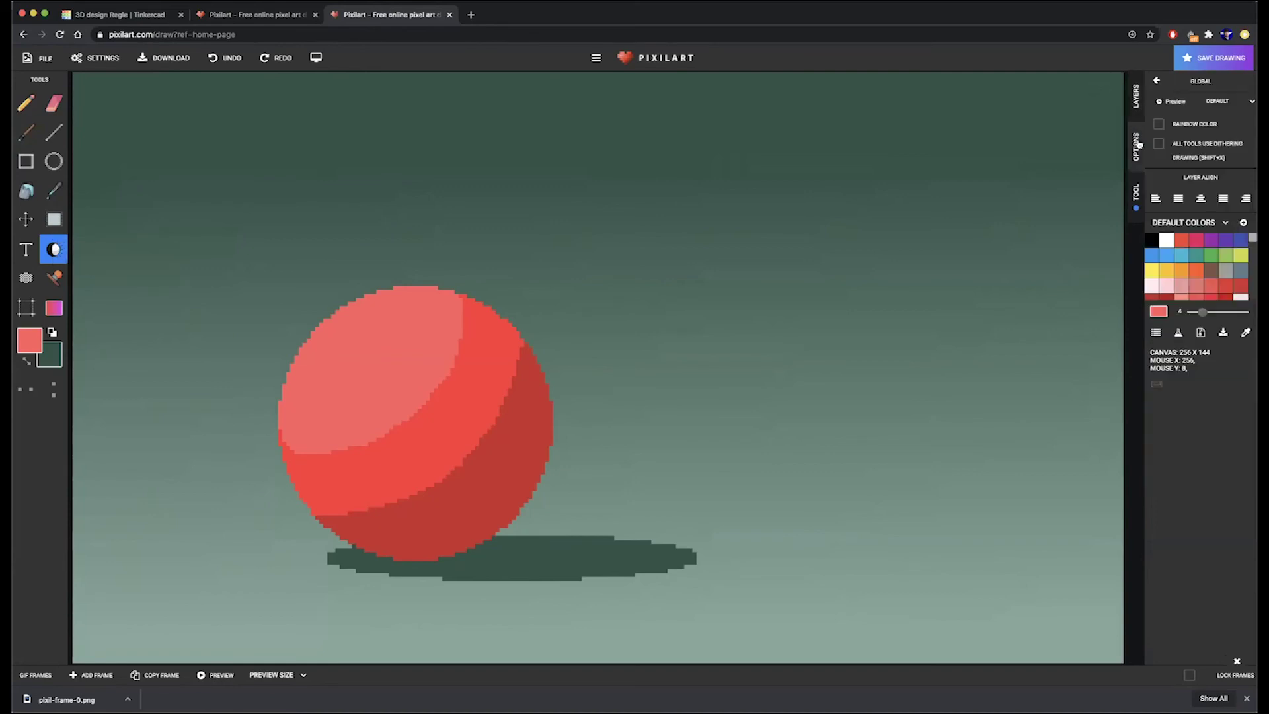
{"action": "left_click", "coordinate": [1137, 195]}
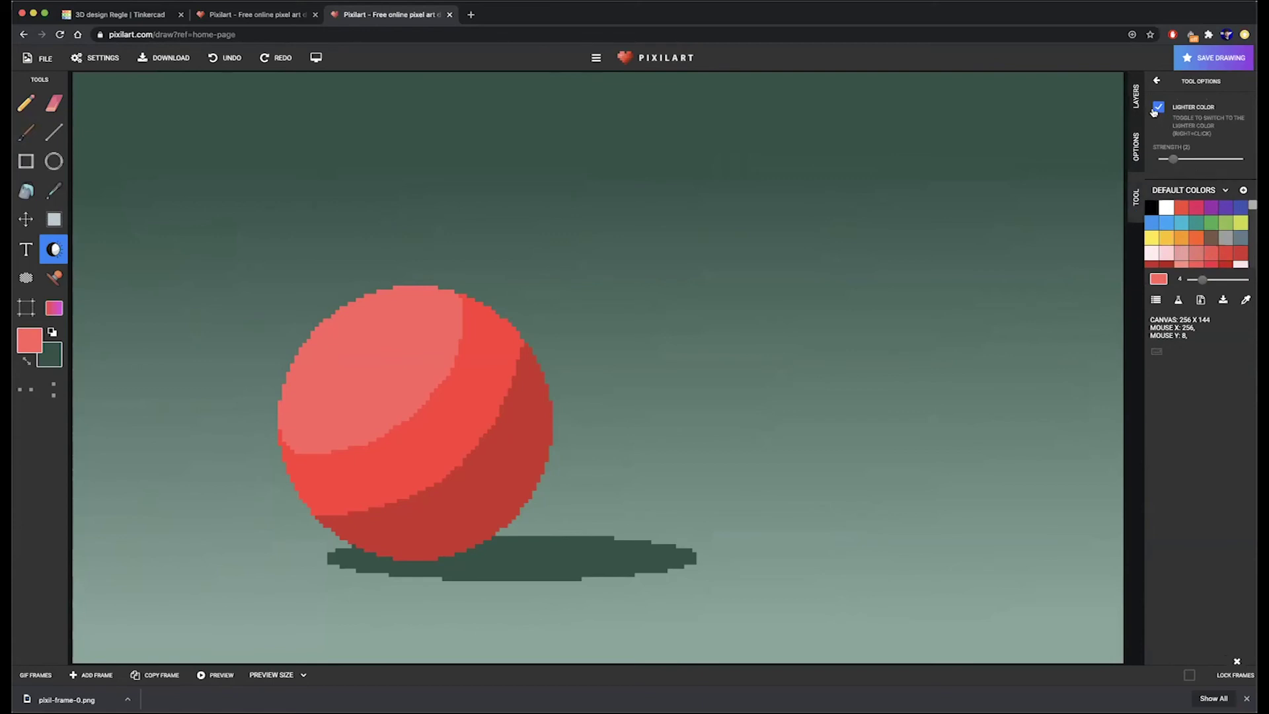
{"action": "left_click_drag", "start_coordinate": [1174, 161], "coordinate": [1188, 163]}
{"action": "left_click", "coordinate": [1136, 96]}
{"action": "scroll", "coordinate": [1171, 231], "scroll_direction": "up", "scroll_amount": 2}
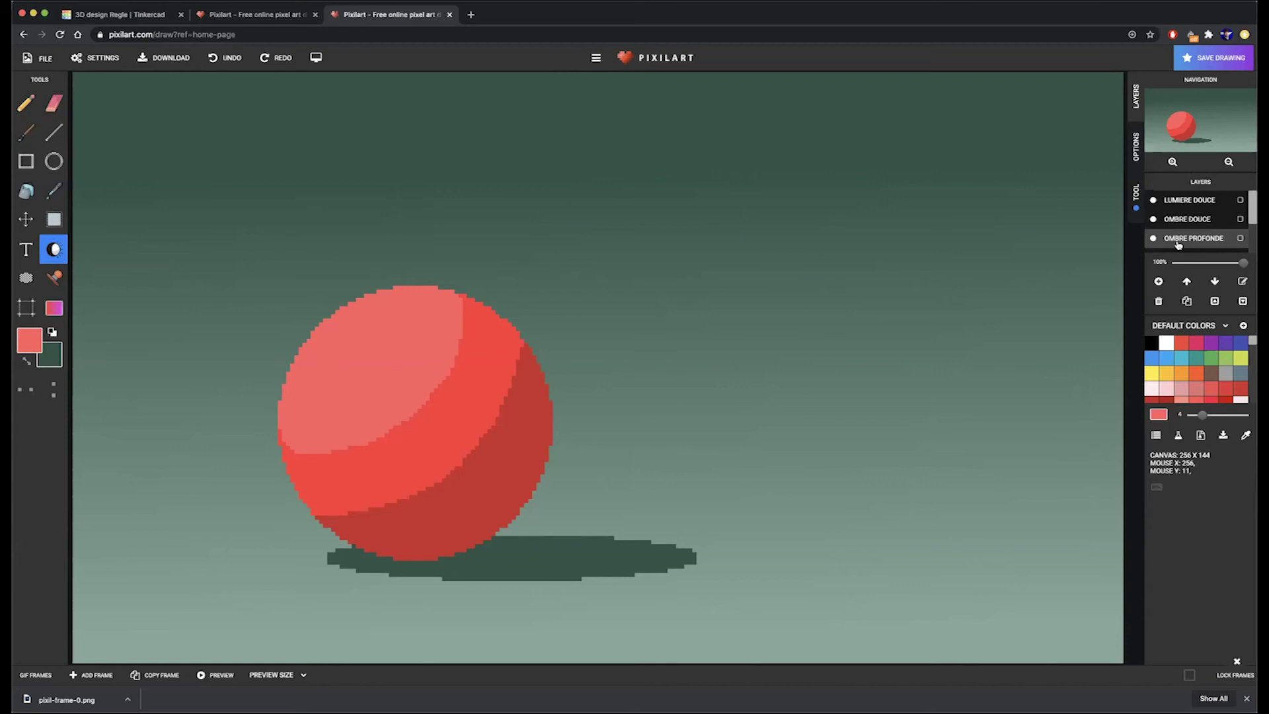
{"action": "left_click", "coordinate": [1186, 282]}
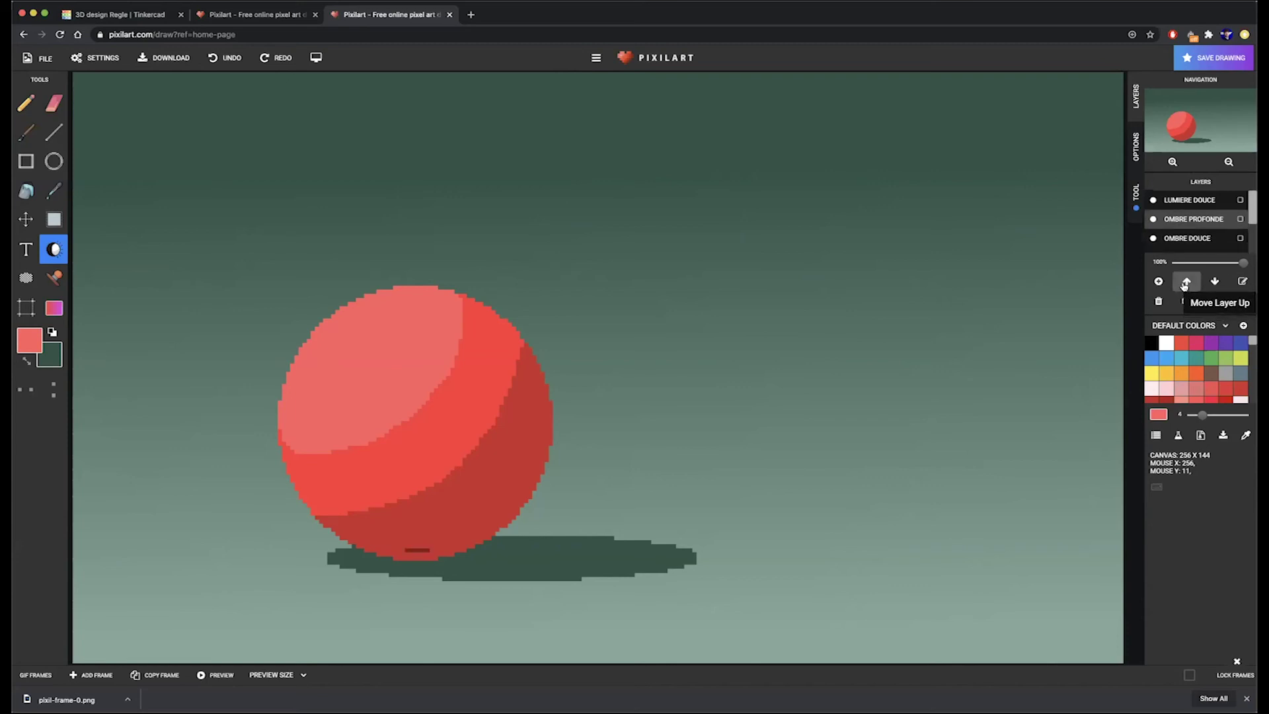
{"action": "left_click", "coordinate": [1185, 283]}
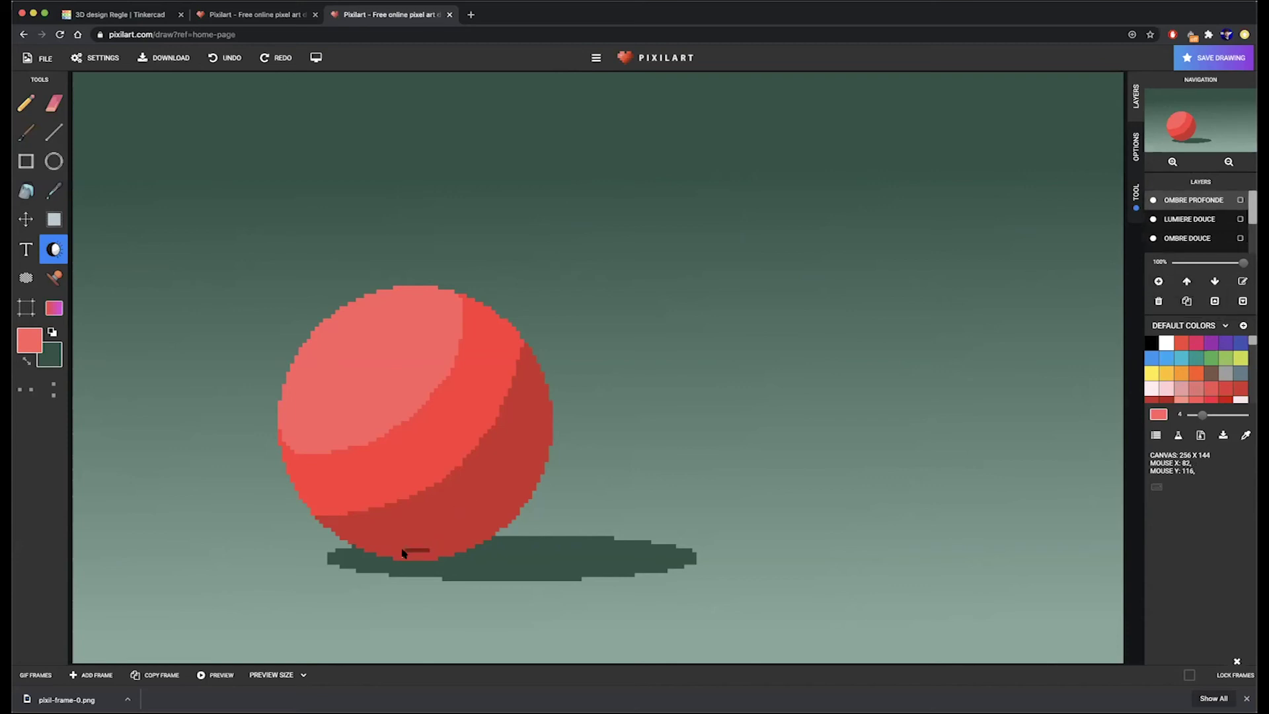
- Darken a thin curved strip along the underside of the ball on OMBRE PROFONDE for the deep shadow
{"action": "left_click_drag", "start_coordinate": [402, 557], "coordinate": [435, 556]}
{"action": "key", "text": "ctrl+z"}
{"action": "left_click_drag", "start_coordinate": [432, 552], "coordinate": [442, 552]}
{"action": "left_click_drag", "start_coordinate": [395, 553], "coordinate": [384, 554]}
{"action": "left_click_drag", "start_coordinate": [372, 552], "coordinate": [374, 550]}
{"action": "left_click_drag", "start_coordinate": [362, 548], "coordinate": [374, 550]}
{"action": "left_click_drag", "start_coordinate": [446, 551], "coordinate": [466, 548]}
{"action": "left_click_drag", "start_coordinate": [379, 548], "coordinate": [463, 552]}
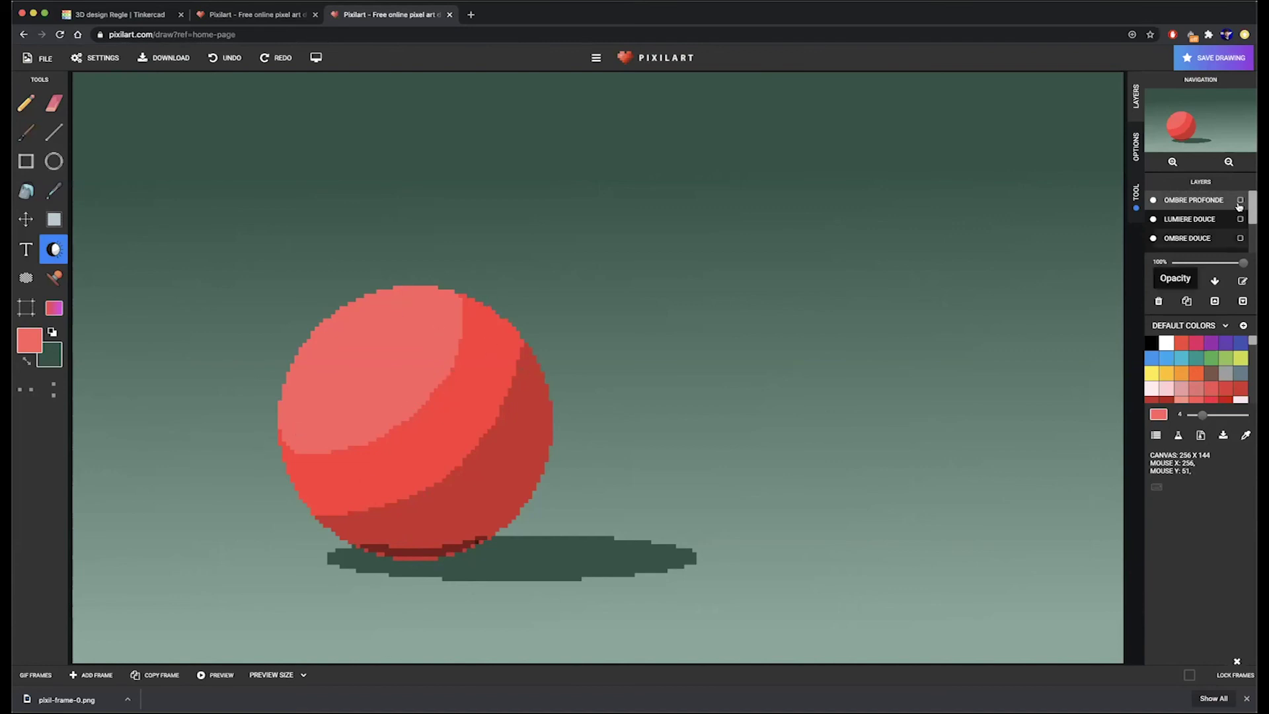
- Add a new layer above BALLON and darken a narrow transition band along the soft shadow's inner edge at strength 1
{"action": "scroll", "coordinate": [1173, 234], "scroll_direction": "down", "scroll_amount": 2}
{"action": "scroll", "coordinate": [1170, 238], "scroll_direction": "up", "scroll_amount": 2}
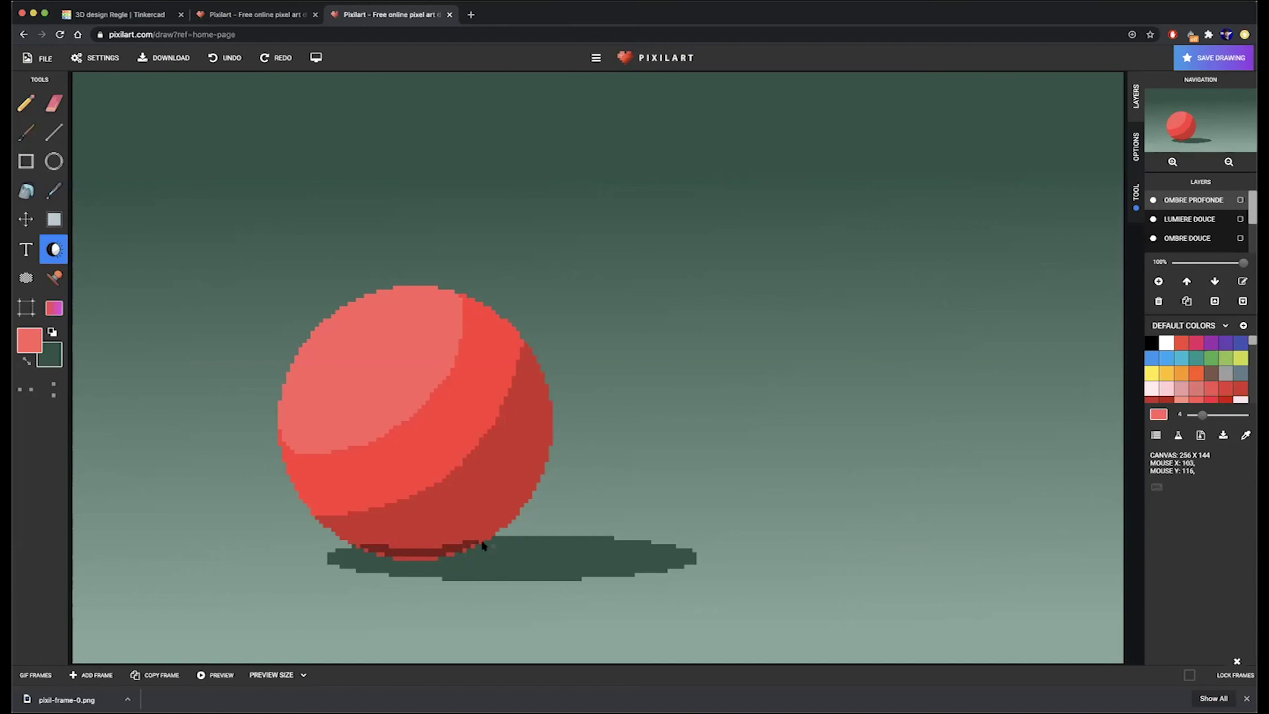
{"action": "scroll", "coordinate": [1188, 241], "scroll_direction": "down", "scroll_amount": 2}
{"action": "scroll", "coordinate": [1188, 241], "scroll_direction": "up", "scroll_amount": 2}
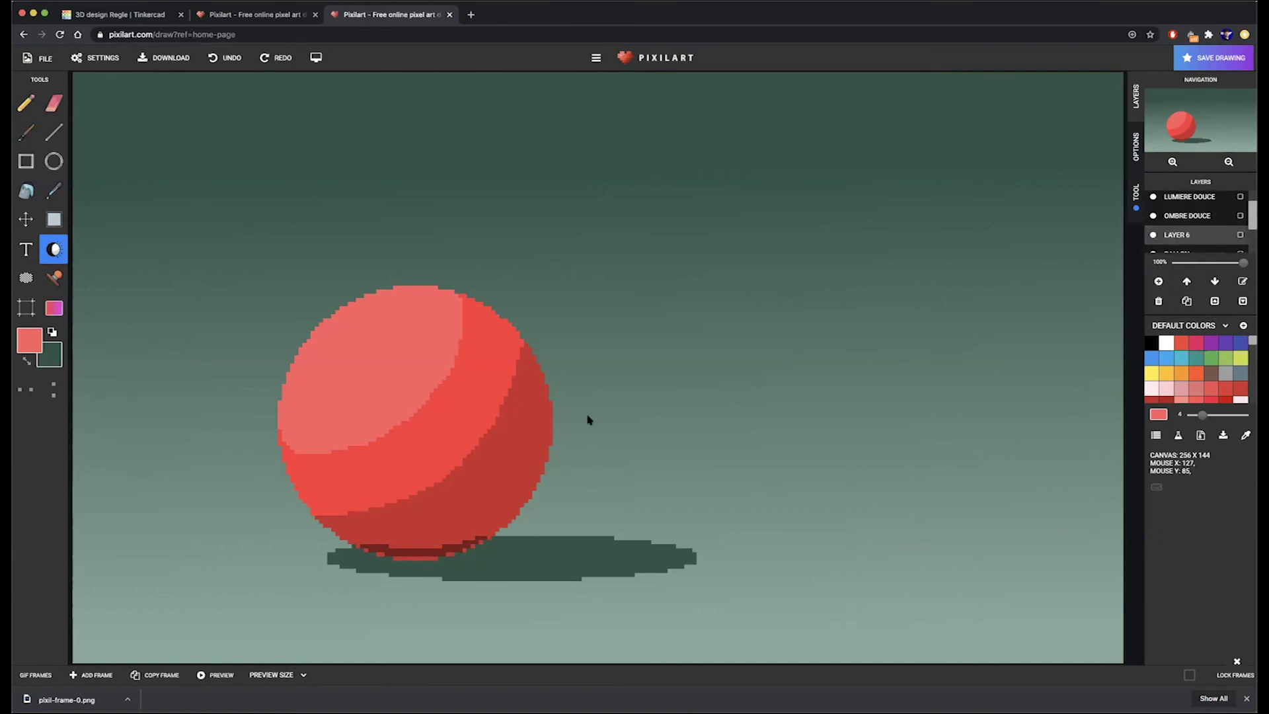
{"action": "mouse_move", "coordinate": [318, 511]}
{"action": "left_mouse_down"}
{"action": "mouse_move", "coordinate": [383, 503]}
{"action": "mouse_move", "coordinate": [443, 471]}
{"action": "mouse_move", "coordinate": [498, 416]}
{"action": "mouse_move", "coordinate": [509, 373]}
{"action": "left_mouse_up"}
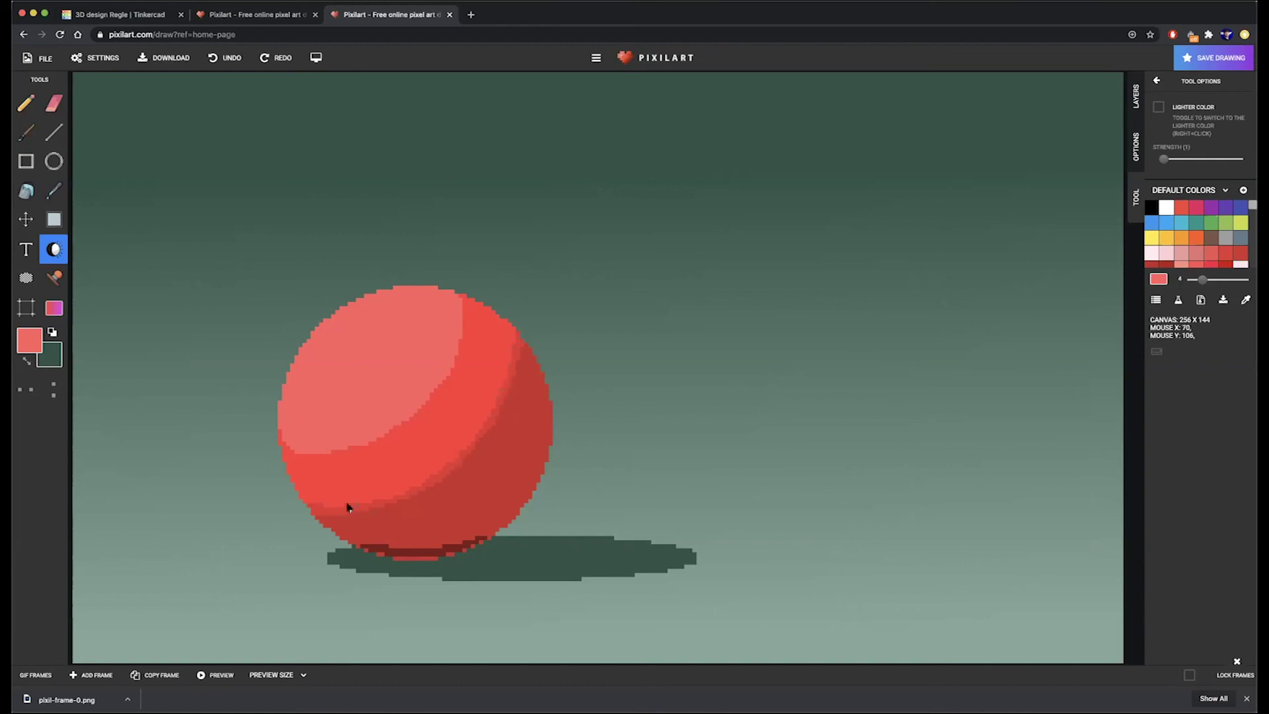
- Lighten a transition band along the soft light's edge at strength 1, and an oval highlight on the ball's upper-left area at strength 2
{"action": "left_click", "coordinate": [1158, 107]}
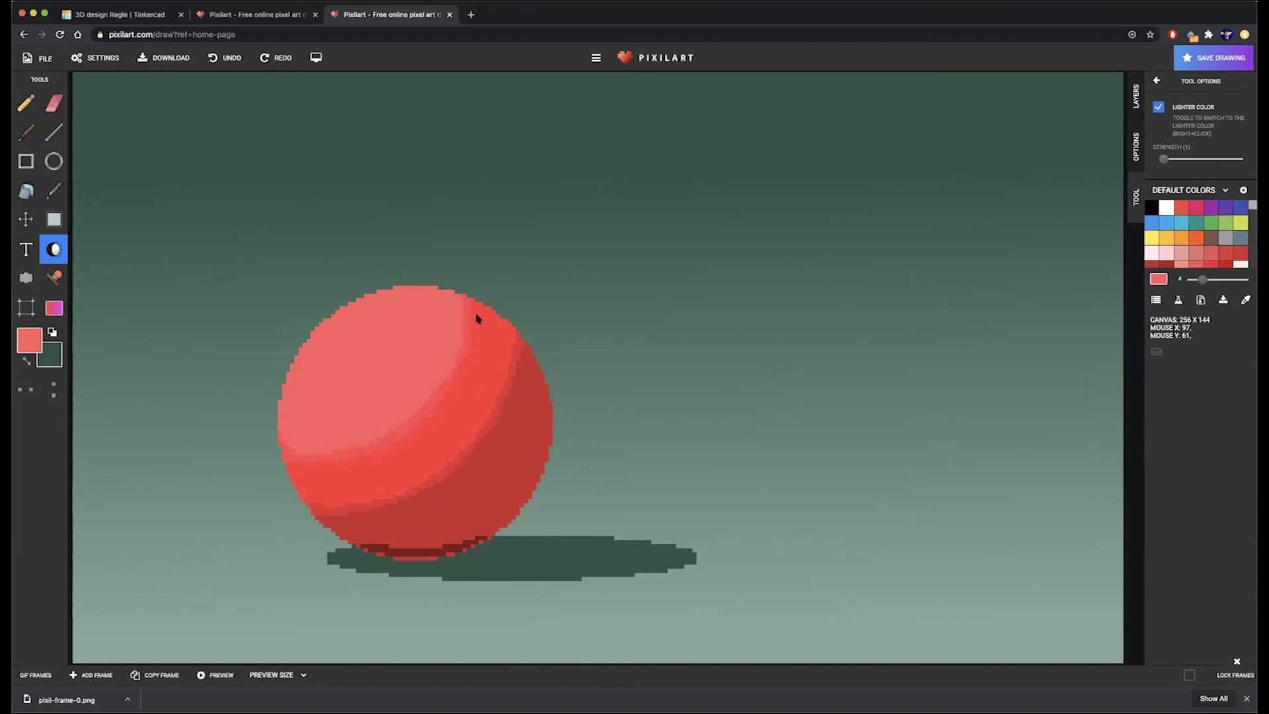
{"action": "left_click", "coordinate": [1136, 96]}
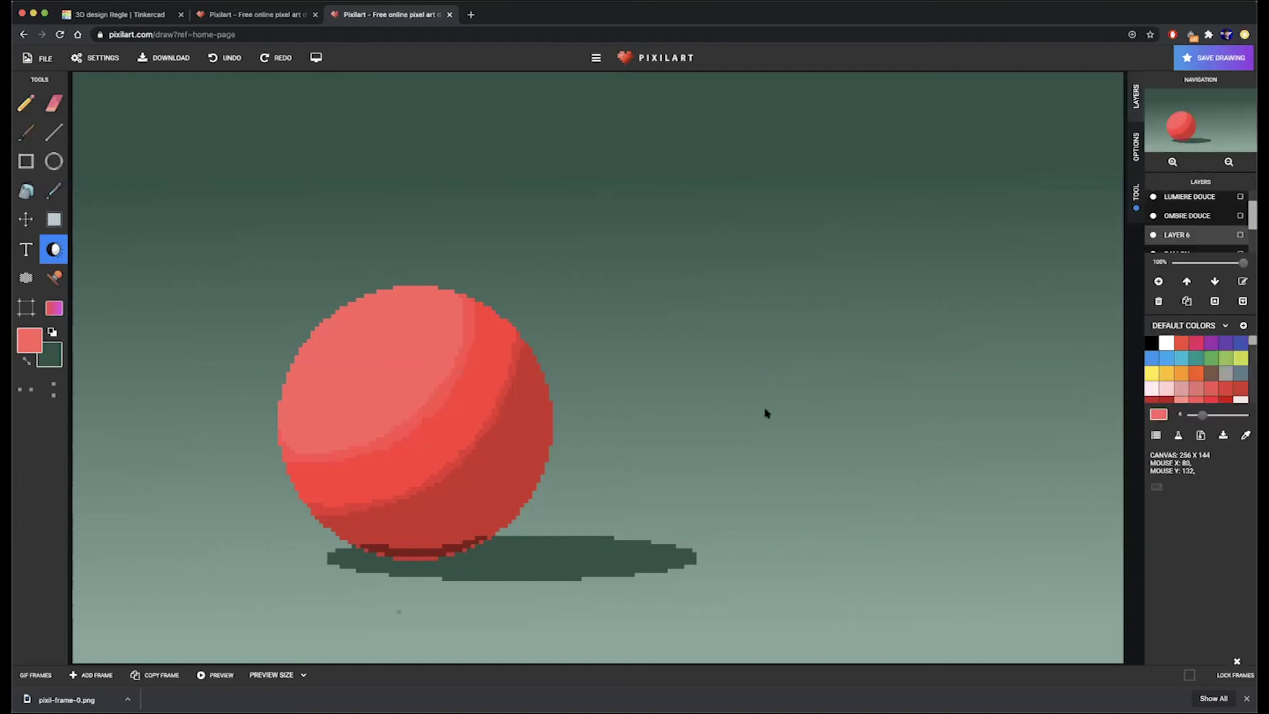
{"action": "left_click", "coordinate": [53, 248]}
{"action": "mouse_move", "coordinate": [411, 374]}
{"action": "left_mouse_down"}
{"action": "mouse_move", "coordinate": [349, 359]}
{"action": "mouse_move", "coordinate": [356, 344]}
{"action": "mouse_move", "coordinate": [331, 357]}
{"action": "mouse_move", "coordinate": [341, 329]}
{"action": "mouse_move", "coordinate": [323, 371]}
{"action": "left_mouse_up"}
- Paint the core of the oval highlight with the pencil at pixel size 1, using a pale yellow
{"action": "left_click", "coordinate": [29, 340]}
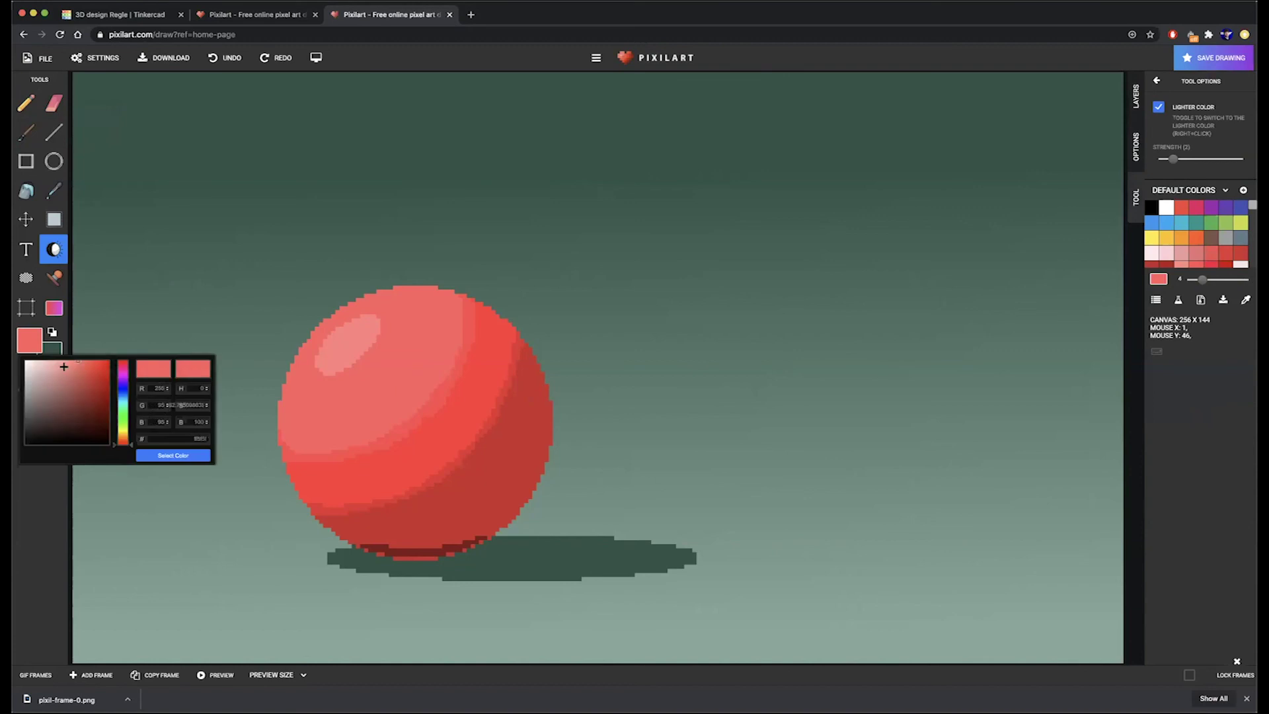
{"action": "left_click", "coordinate": [25, 103]}
{"action": "left_click", "coordinate": [29, 340]}
{"action": "left_click", "coordinate": [67, 363]}
{"action": "mouse_move", "coordinate": [364, 328]}
{"action": "left_mouse_down"}
{"action": "mouse_move", "coordinate": [331, 350]}
{"action": "mouse_move", "coordinate": [358, 332]}
{"action": "left_mouse_up"}
{"action": "left_click", "coordinate": [29, 341]}
{"action": "left_click", "coordinate": [122, 429]}
{"action": "left_click", "coordinate": [40, 370]}
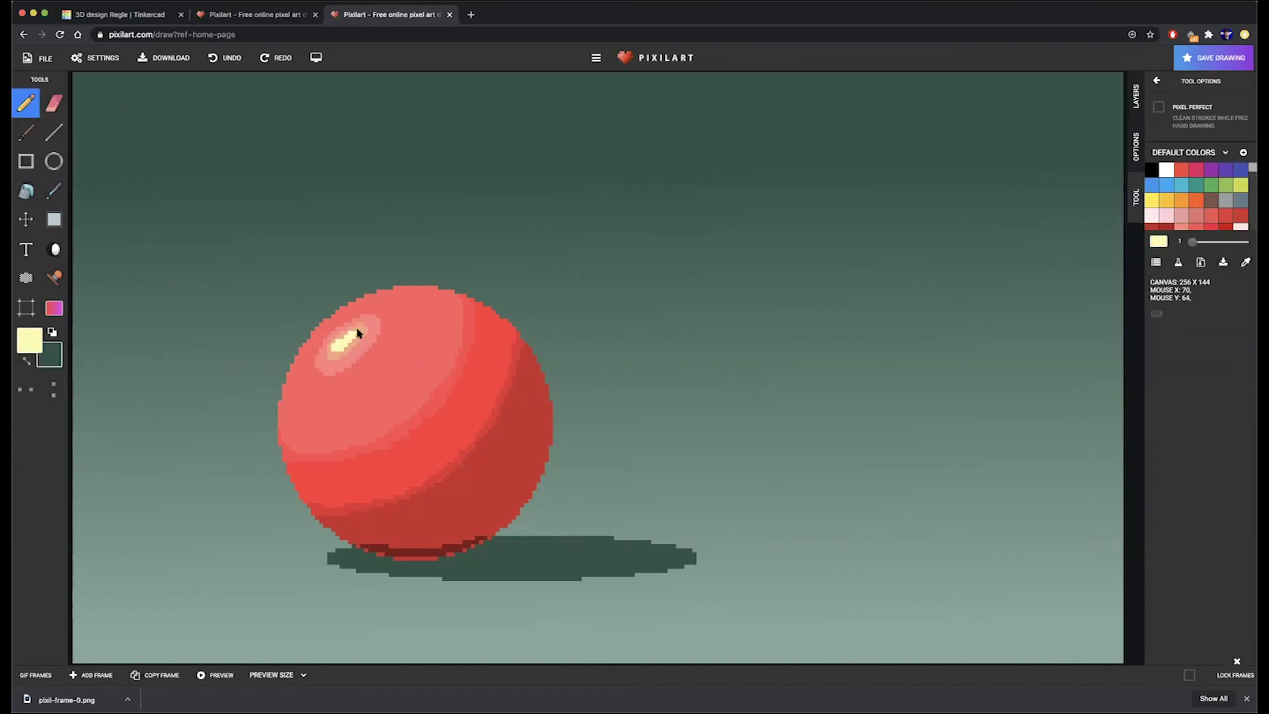
{"action": "left_click", "coordinate": [1136, 96]}
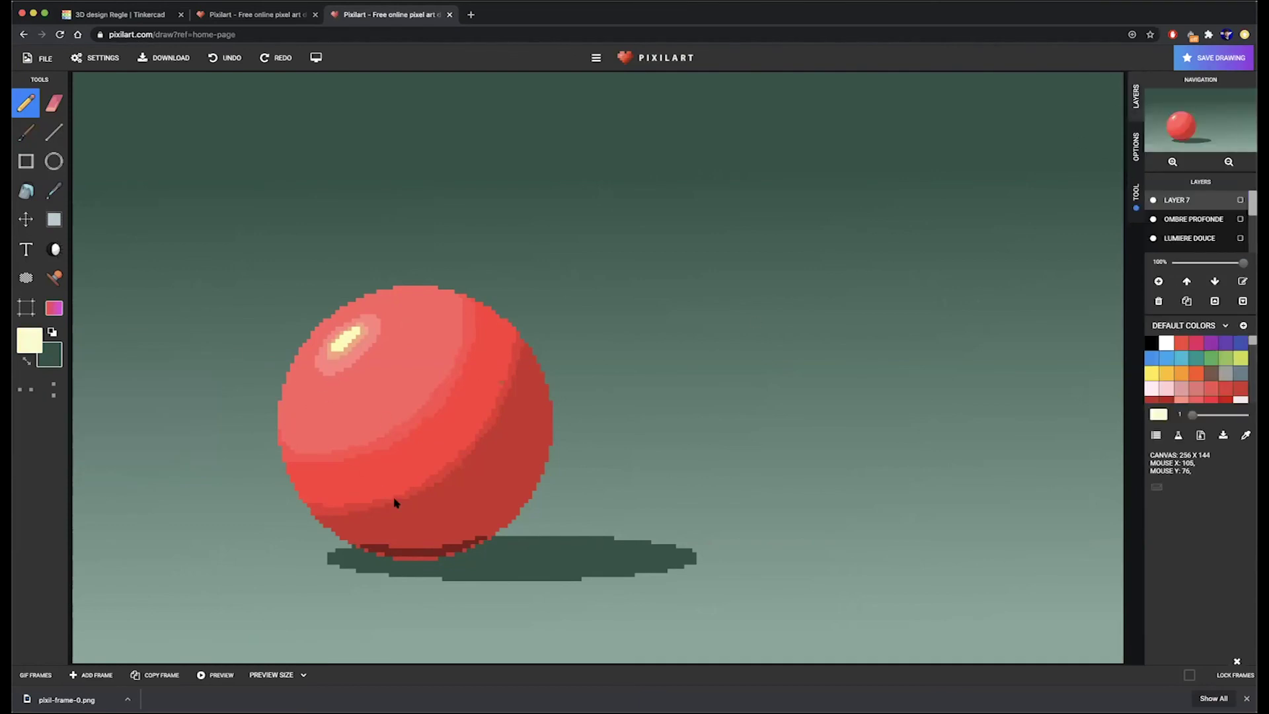
{"action": "scroll", "coordinate": [1190, 218], "scroll_direction": "down", "scroll_amount": 2}
{"action": "left_click", "coordinate": [1177, 212]}
{"action": "key", "text": "m"}
{"action": "left_click_drag", "start_coordinate": [448, 462], "coordinate": [439, 459]}
{"action": "key", "text": "ctrl+z"}
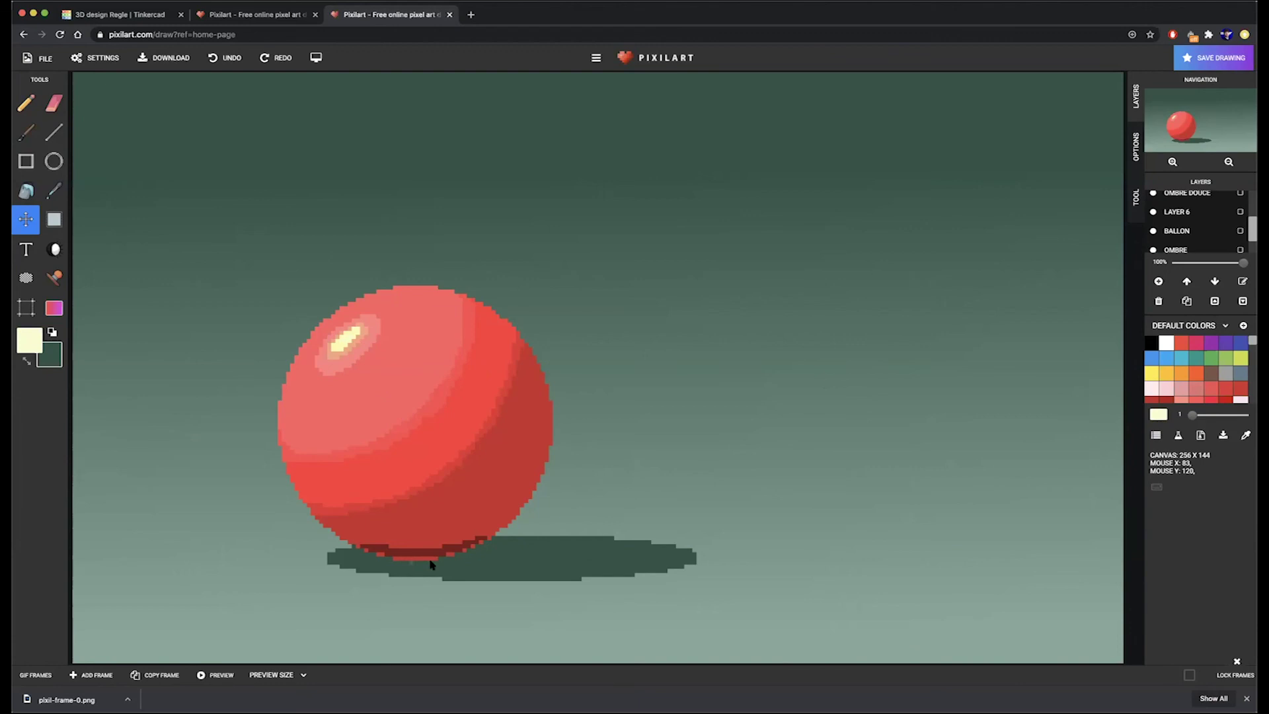
- Copy the ball to a LUMIERE REFLECHI layer above OMBRE PROFONDE, and erase all but a crescent along its lower-right edge
{"action": "left_click", "coordinate": [1159, 281]}
{"action": "scroll", "coordinate": [1190, 225], "scroll_direction": "down", "scroll_amount": 3}
{"action": "left_click", "coordinate": [1186, 280]}
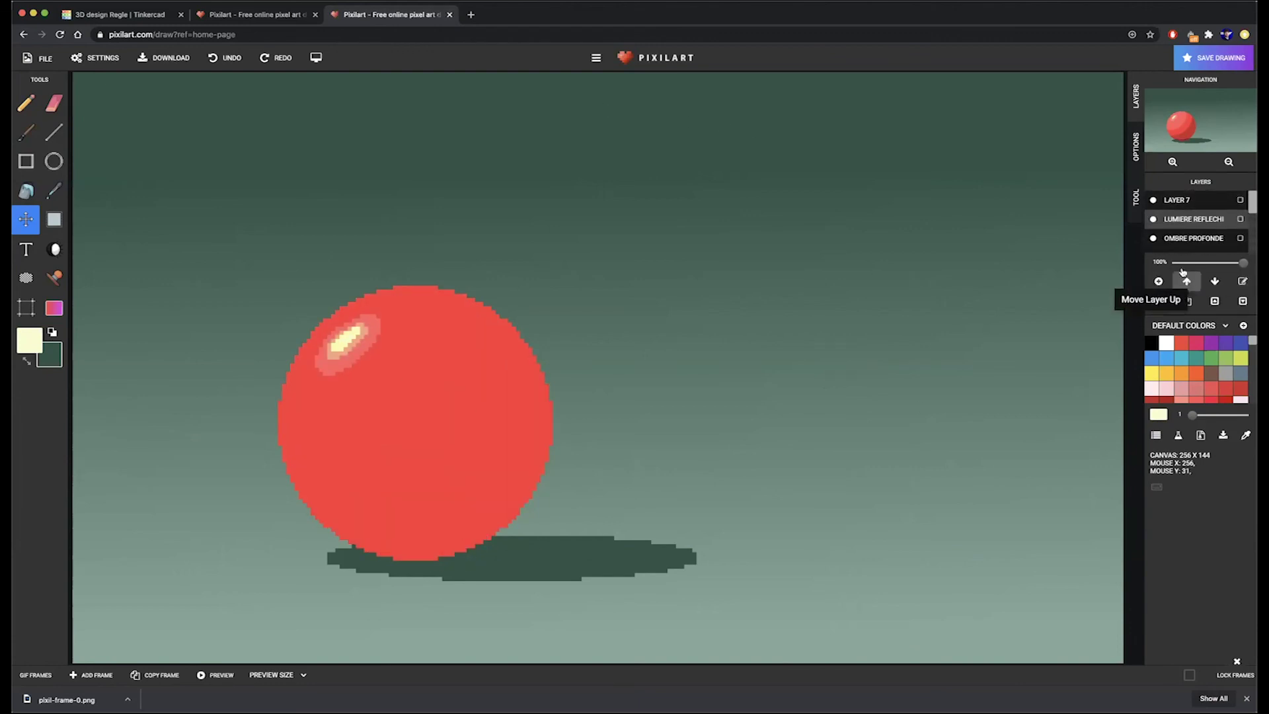
{"action": "left_click", "coordinate": [55, 102]}
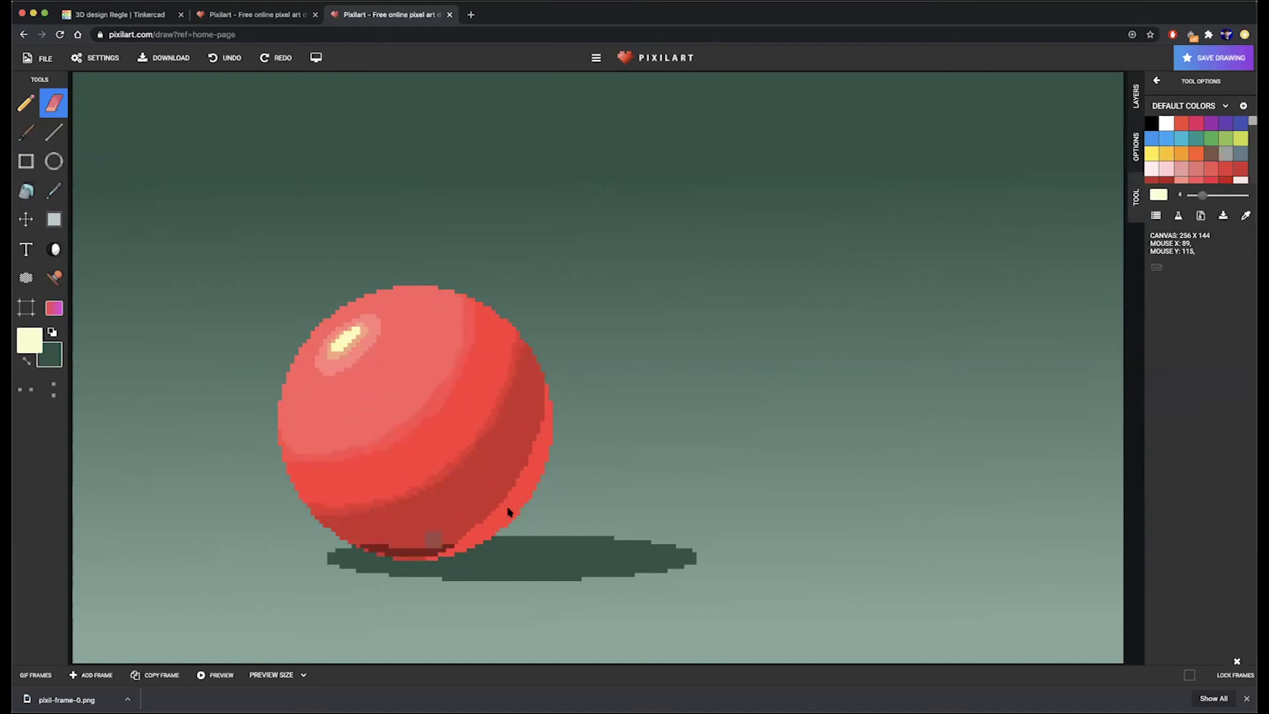
{"action": "key", "text": "ctrl+z"}
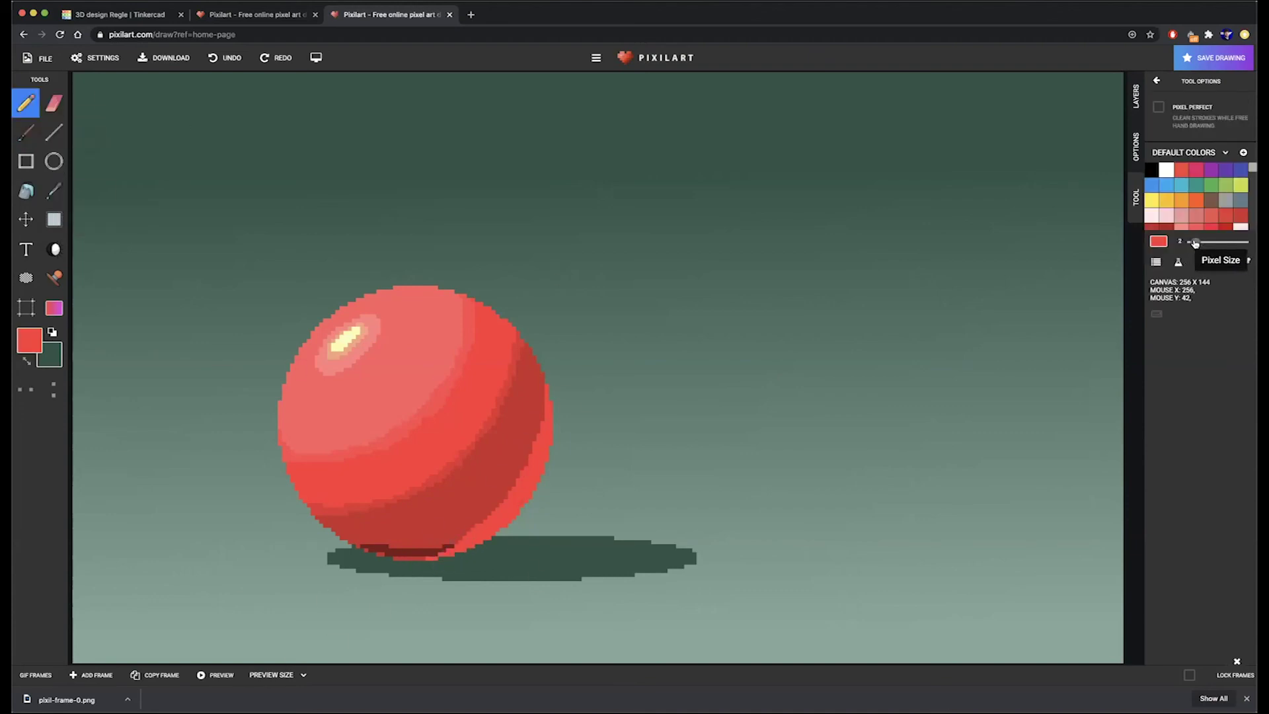
- Try filling the reflected-light crescent with a muted brown and with a dusty pink
{"action": "left_click", "coordinate": [53, 190]}
{"action": "left_click", "coordinate": [29, 340]}
{"action": "left_click", "coordinate": [482, 510]}
{"action": "key", "text": "f"}
{"action": "left_click", "coordinate": [123, 367]}
{"action": "left_click", "coordinate": [105, 370]}
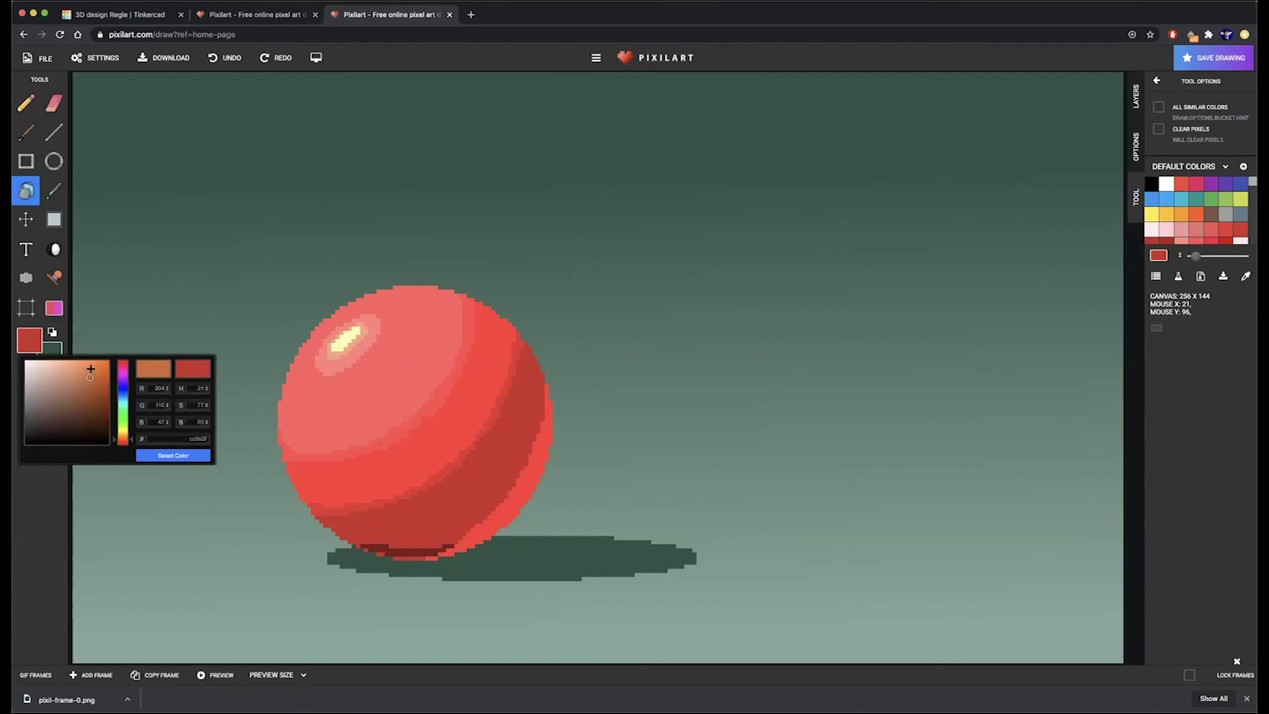
{"action": "left_click", "coordinate": [173, 456]}
{"action": "left_click", "coordinate": [538, 494]}
{"action": "left_click", "coordinate": [28, 337]}
{"action": "left_click_drag", "start_coordinate": [108, 374], "coordinate": [107, 365]}
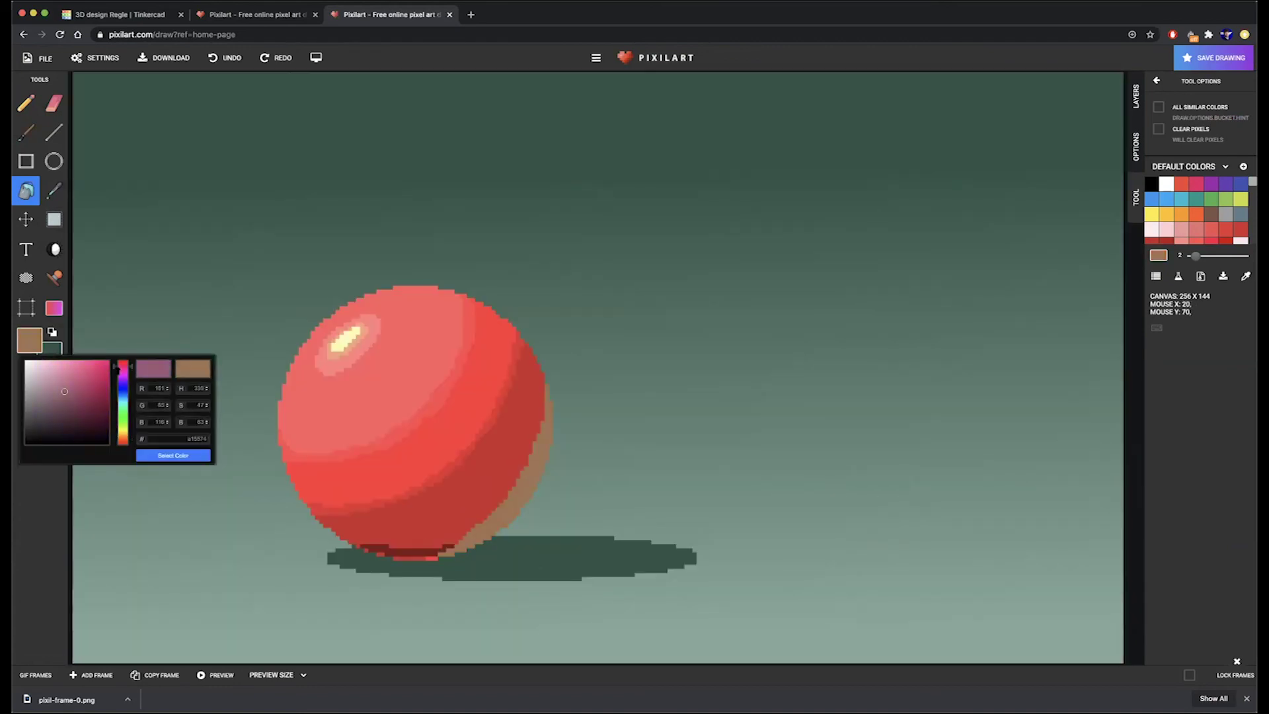
{"action": "left_click", "coordinate": [539, 489]}
- Fill the reflected-light crescent with a greyish mauve, and erase its outer rim at pixel size 2
{"action": "left_click", "coordinate": [50, 386]}
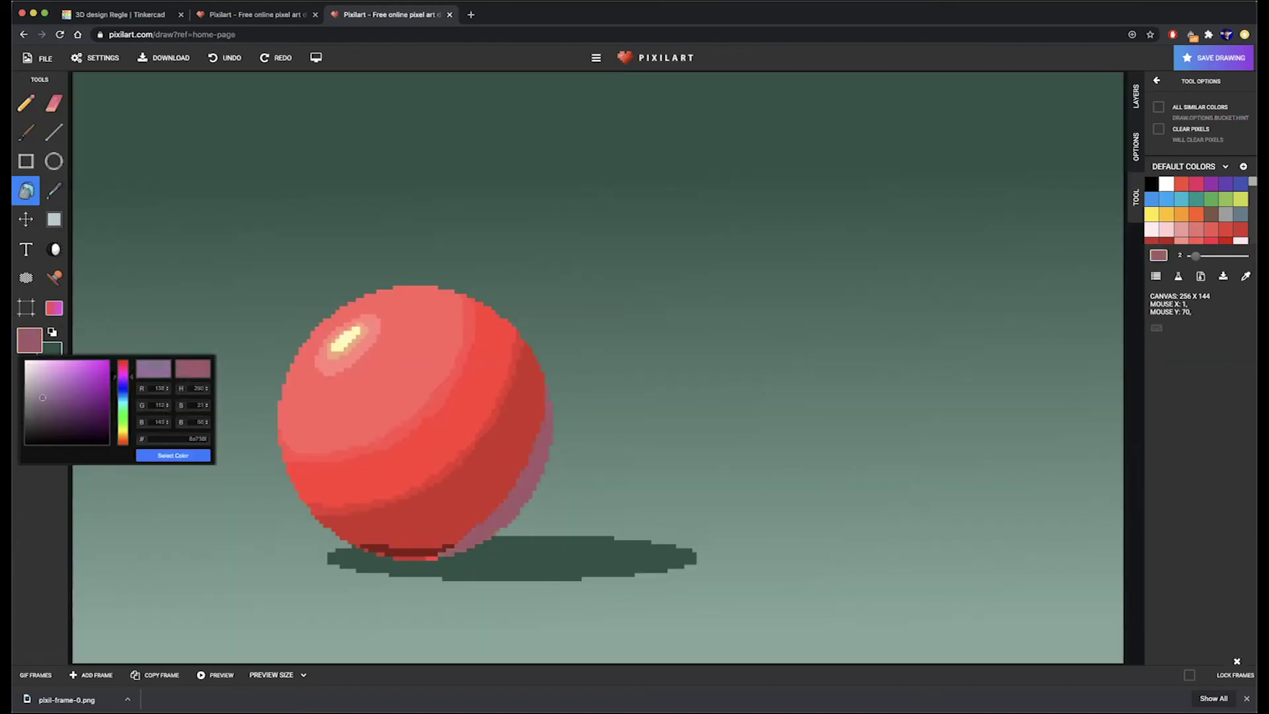
{"action": "left_click", "coordinate": [173, 456]}
{"action": "left_click", "coordinate": [496, 502]}
{"action": "key", "text": "e"}
{"action": "mouse_move", "coordinate": [553, 402]}
{"action": "left_mouse_down"}
{"action": "mouse_move", "coordinate": [550, 478]}
{"action": "mouse_move", "coordinate": [480, 544]}
{"action": "mouse_move", "coordinate": [511, 528]}
{"action": "mouse_move", "coordinate": [478, 550]}
{"action": "left_mouse_up"}
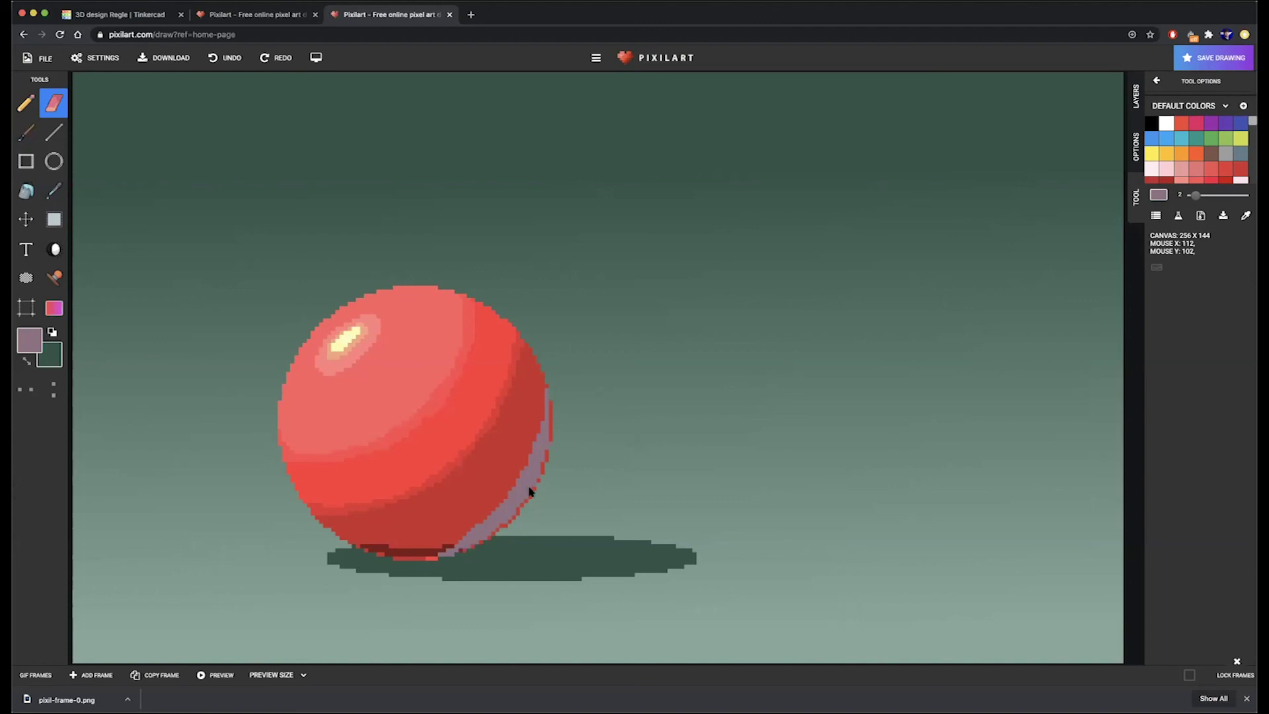
- Add a new layer directly above the OMBRE layer
{"action": "left_click", "coordinate": [1136, 96]}
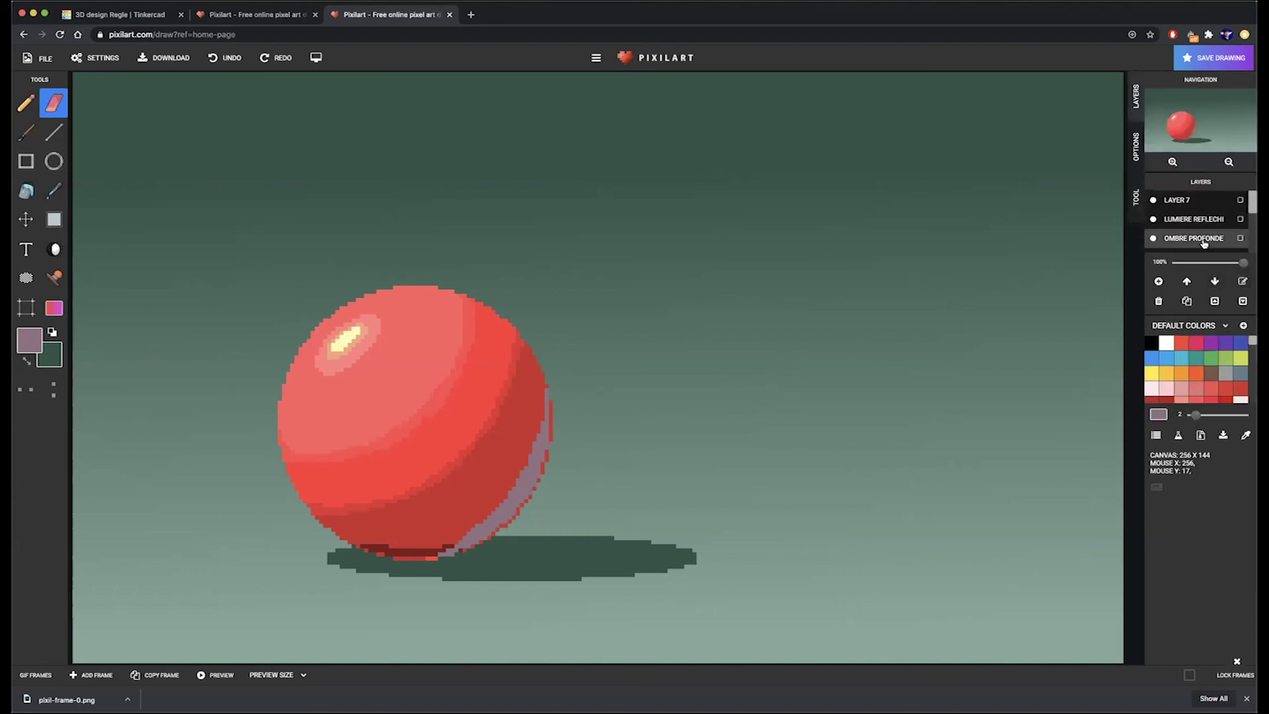
{"action": "scroll", "coordinate": [1204, 243], "scroll_direction": "down", "scroll_amount": 3}
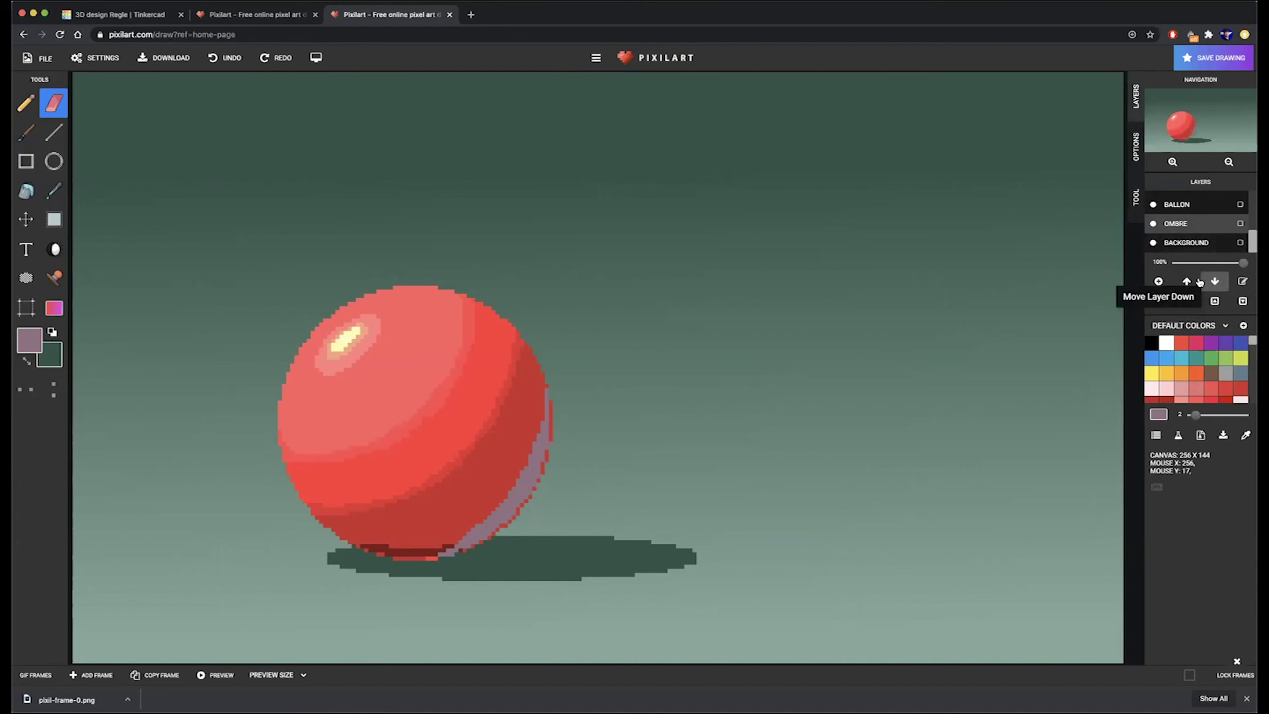
{"action": "left_click", "coordinate": [1159, 281]}
- Darken the part of the ground shadow just beneath the ball on the new layer, using the darken mode at strength 3
{"action": "left_click", "coordinate": [53, 249]}
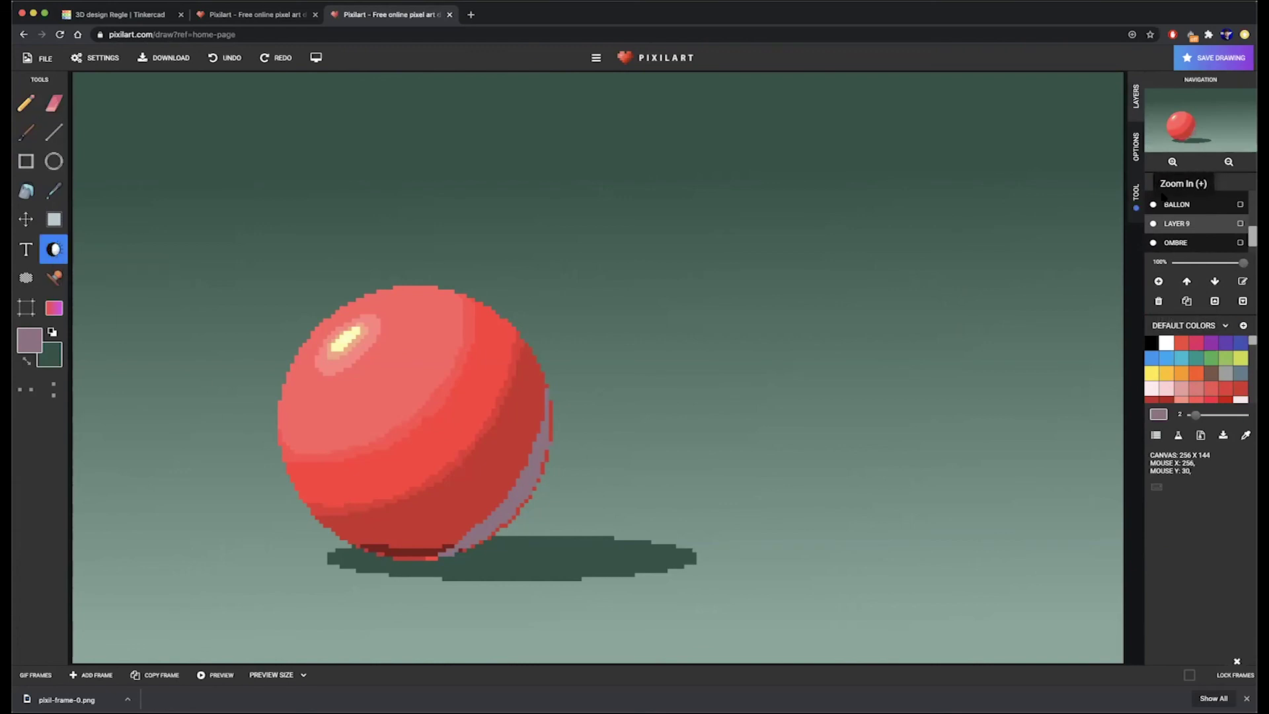
{"action": "left_click", "coordinate": [1134, 145]}
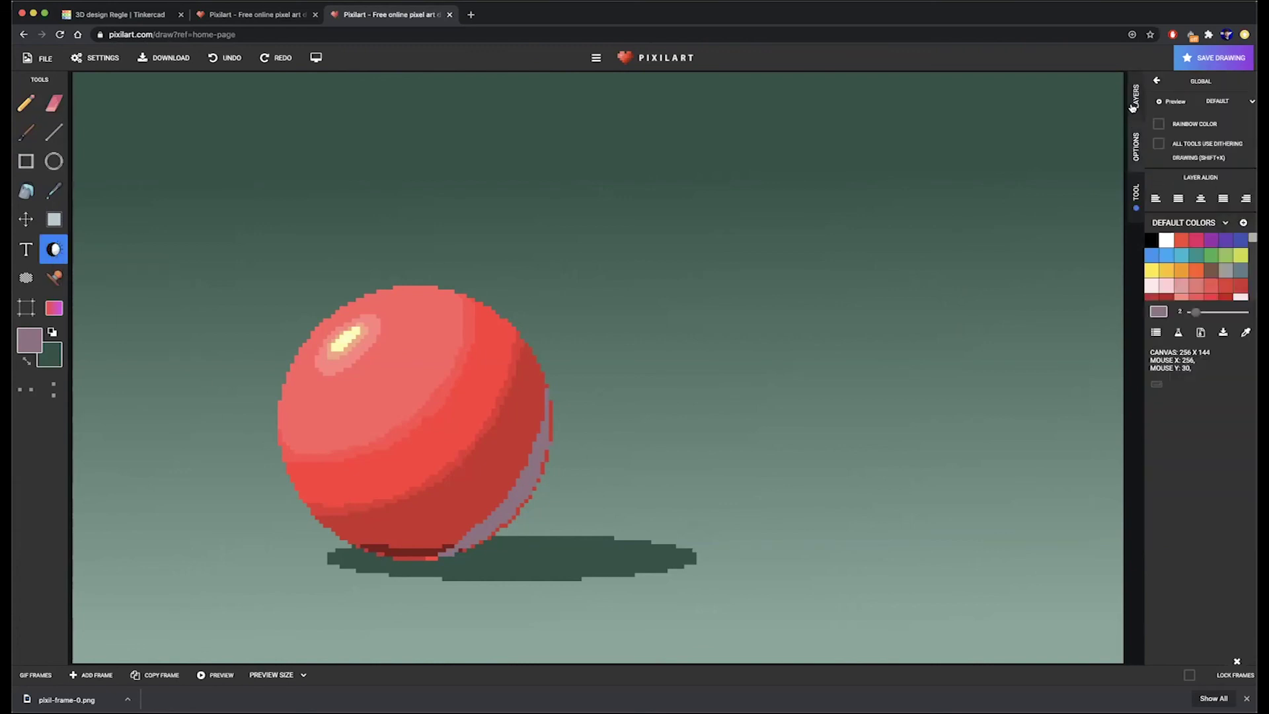
{"action": "left_click", "coordinate": [1134, 99]}
{"action": "left_click", "coordinate": [1137, 194]}
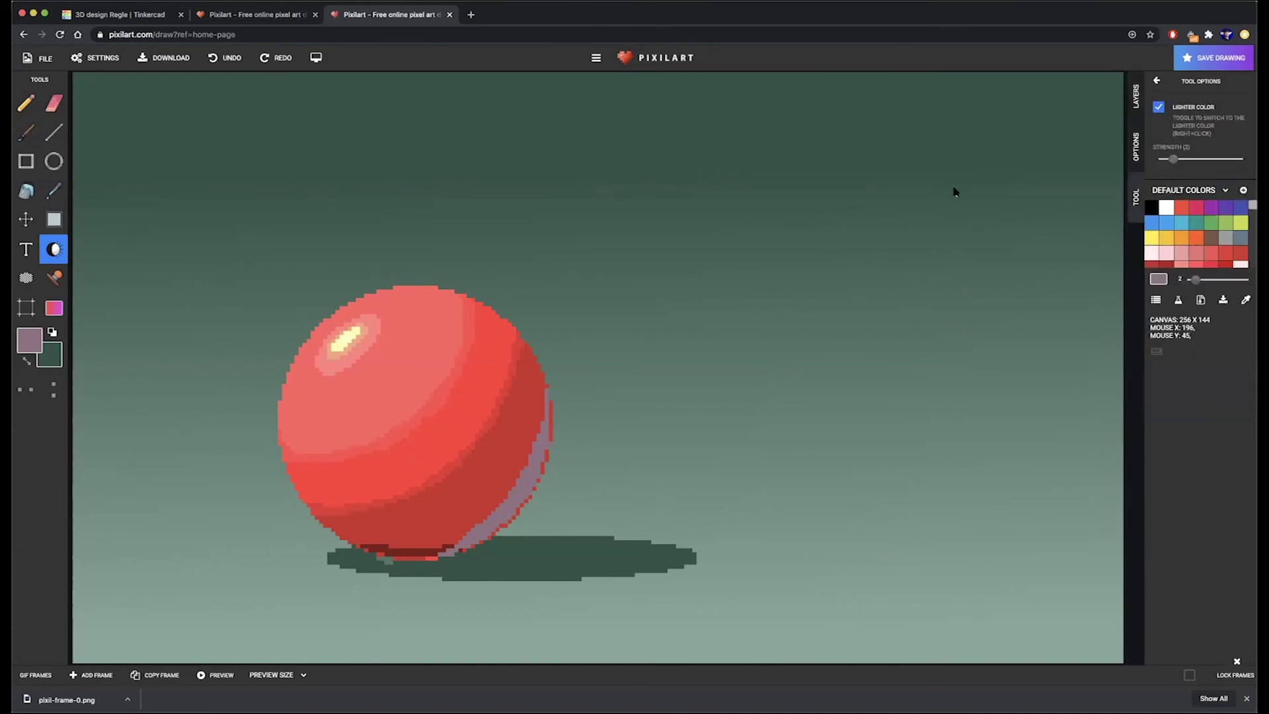
{"action": "left_click", "coordinate": [1158, 107]}
{"action": "mouse_move", "coordinate": [386, 564]}
{"action": "left_mouse_down"}
{"action": "mouse_move", "coordinate": [442, 564]}
{"action": "mouse_move", "coordinate": [394, 567]}
{"action": "left_mouse_up"}
{"action": "key", "text": "ctrl+z"}
{"action": "left_click", "coordinate": [1182, 161]}
{"action": "mouse_move", "coordinate": [365, 564]}
{"action": "left_mouse_down"}
{"action": "mouse_move", "coordinate": [523, 556]}
{"action": "mouse_move", "coordinate": [491, 549]}
{"action": "left_mouse_up"}
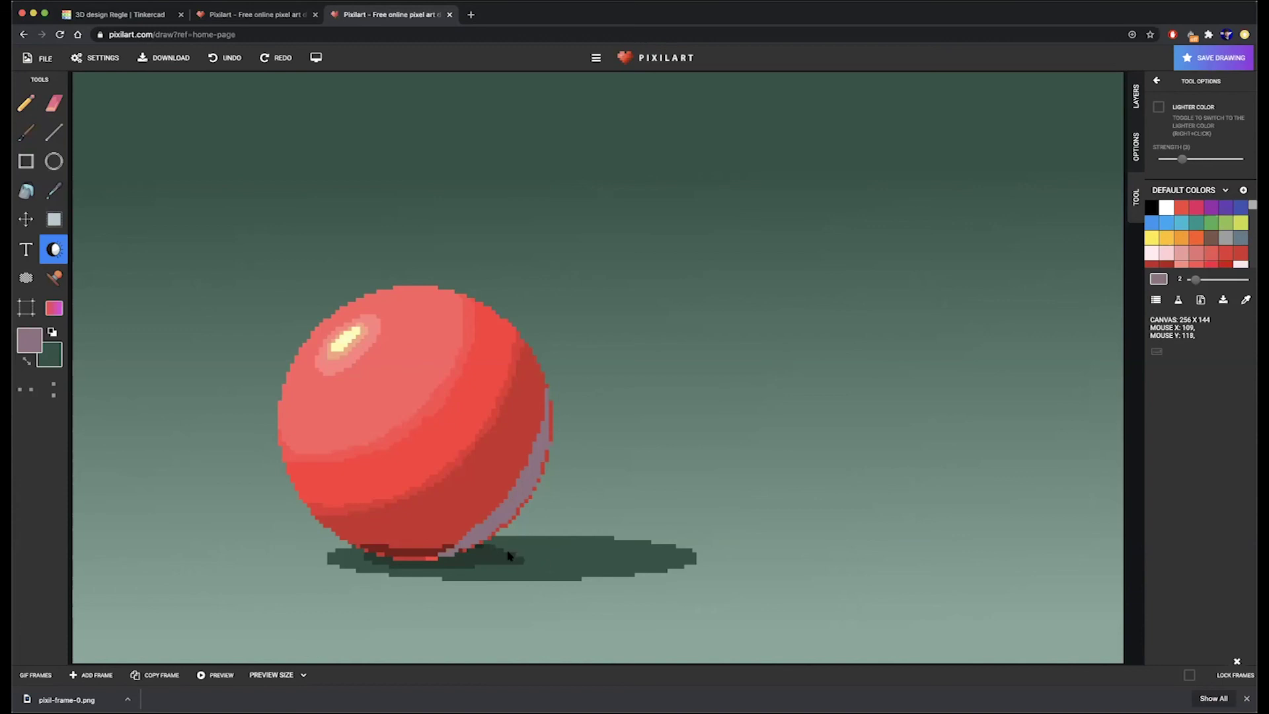
{"action": "left_click_drag", "start_coordinate": [508, 554], "coordinate": [534, 559]}
{"action": "left_click", "coordinate": [1134, 98]}
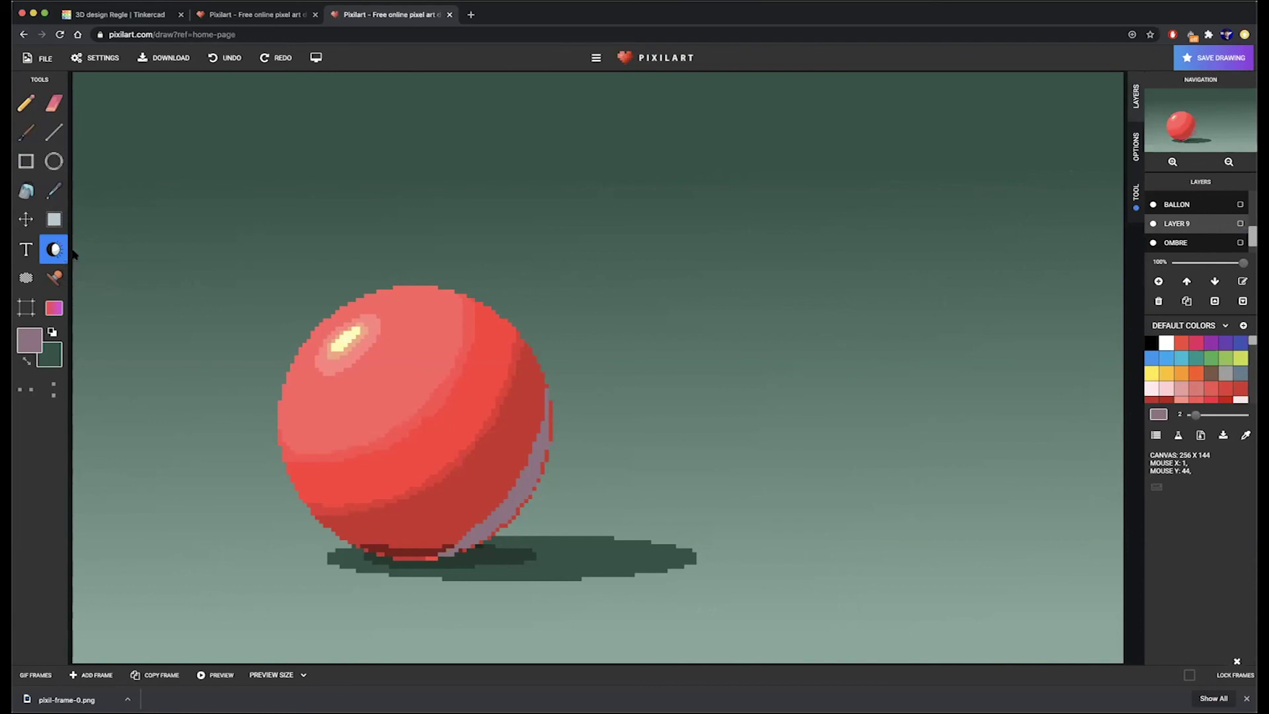
{"action": "scroll", "coordinate": [72, 255], "scroll_direction": "up", "scroll_amount": 3}
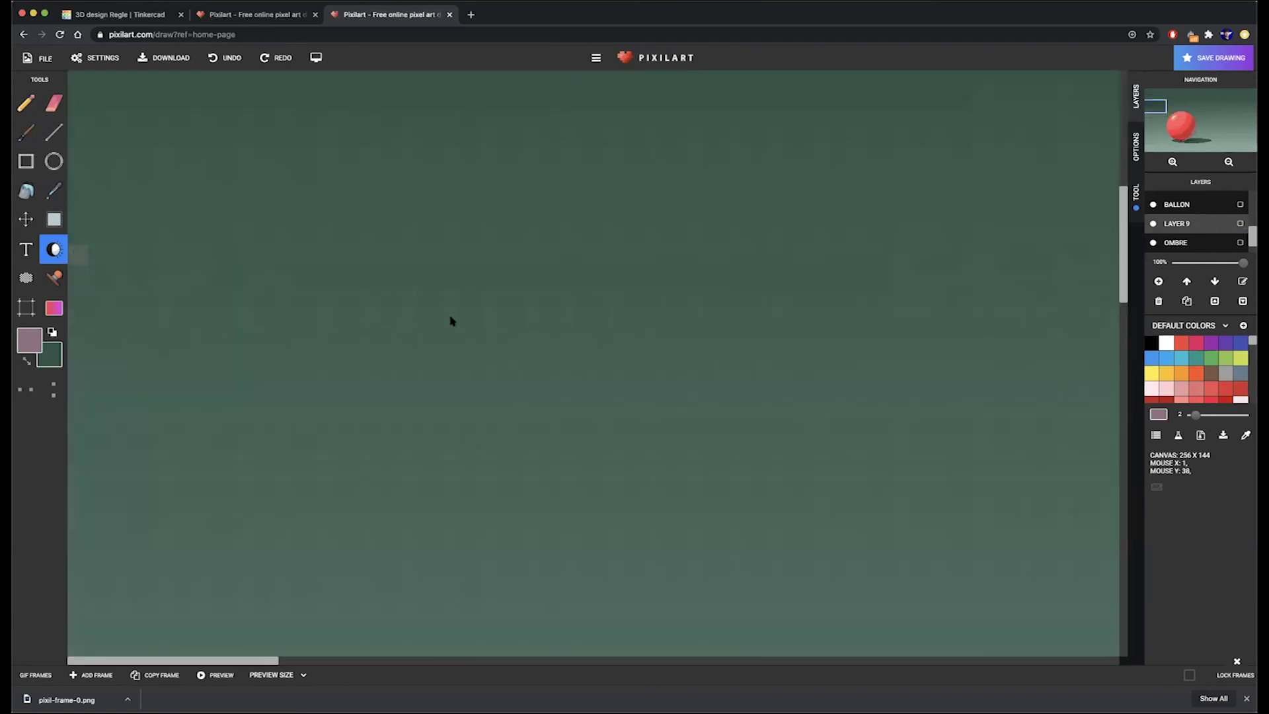
{"action": "scroll", "coordinate": [450, 320], "scroll_direction": "down", "scroll_amount": 3}
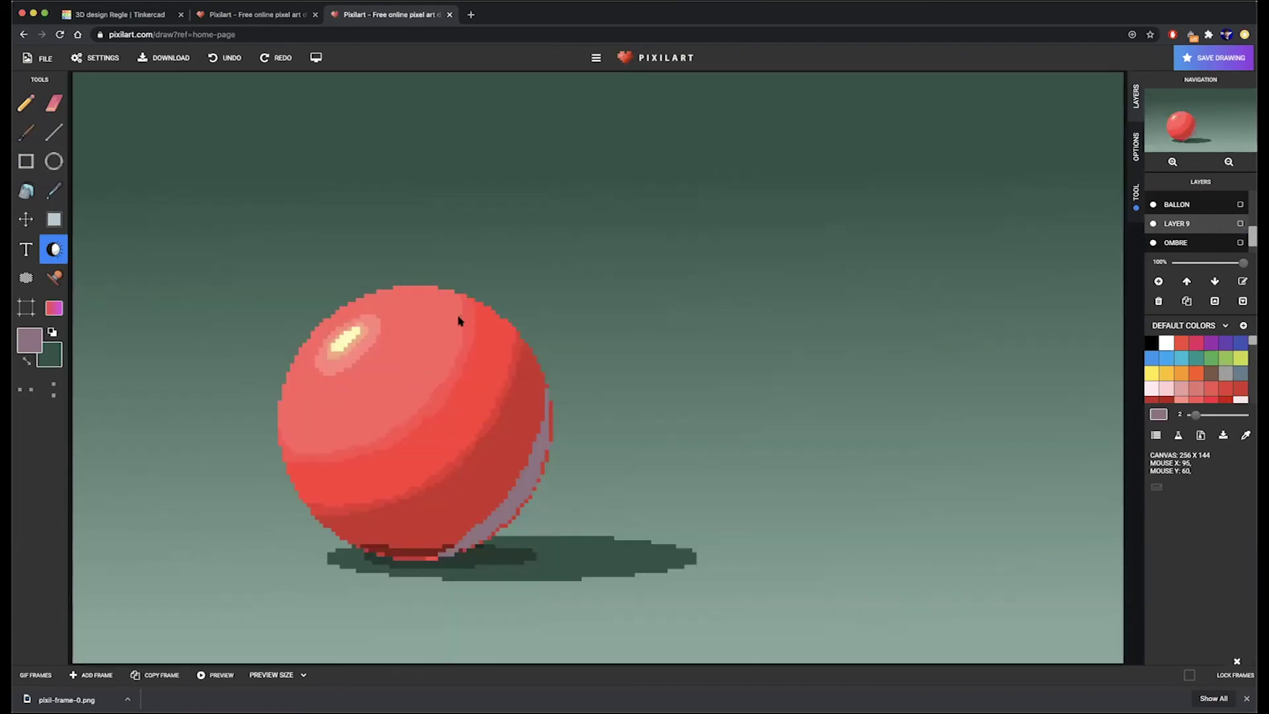